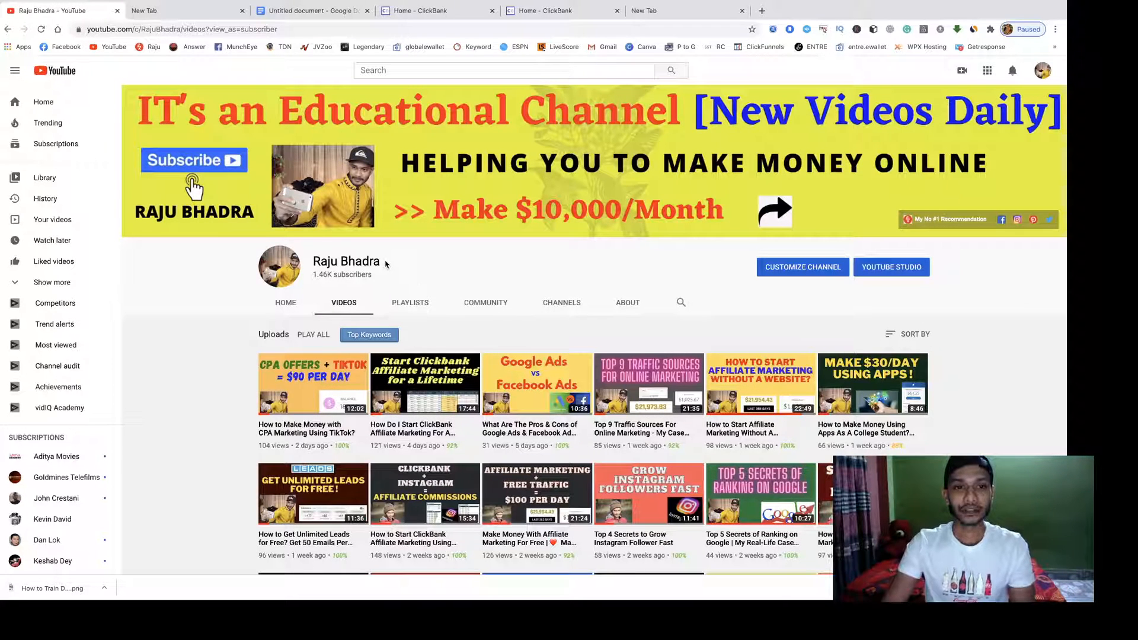
Browse the uploaded videos on the YouTube channel's videos page, from the newest uploads to the older ones.
drag(383, 262, 312, 261)
click(422, 275)
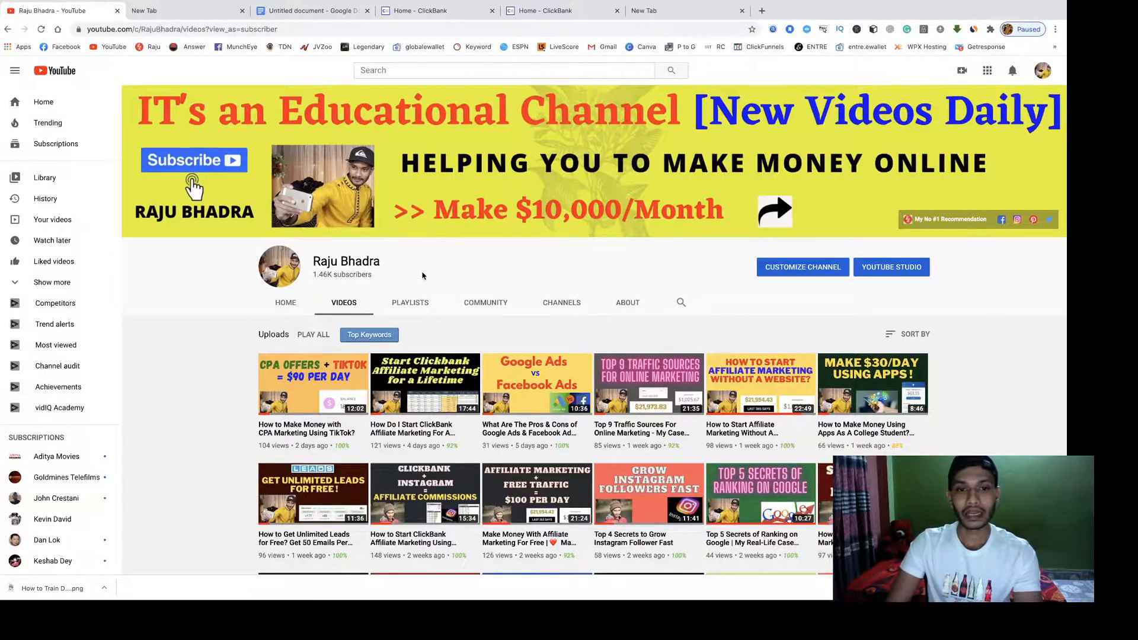
scroll(422, 276, up, 5)
scroll(401, 352, down, 5)
scroll(397, 363, left, 6)
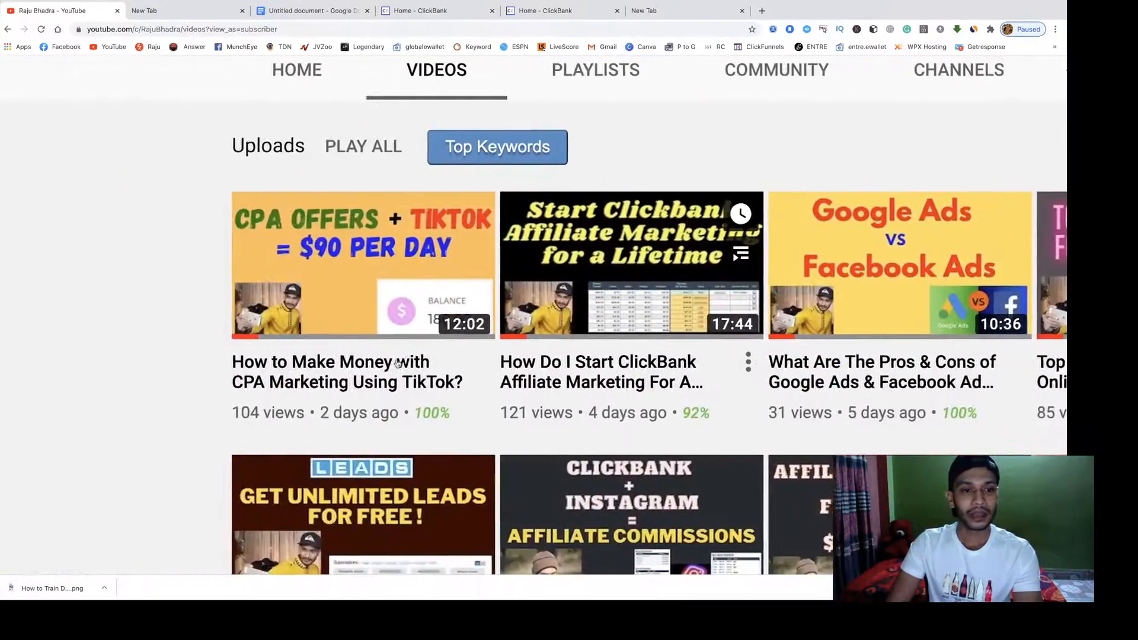
scroll(397, 362, left, 2)
scroll(397, 364, right, 8)
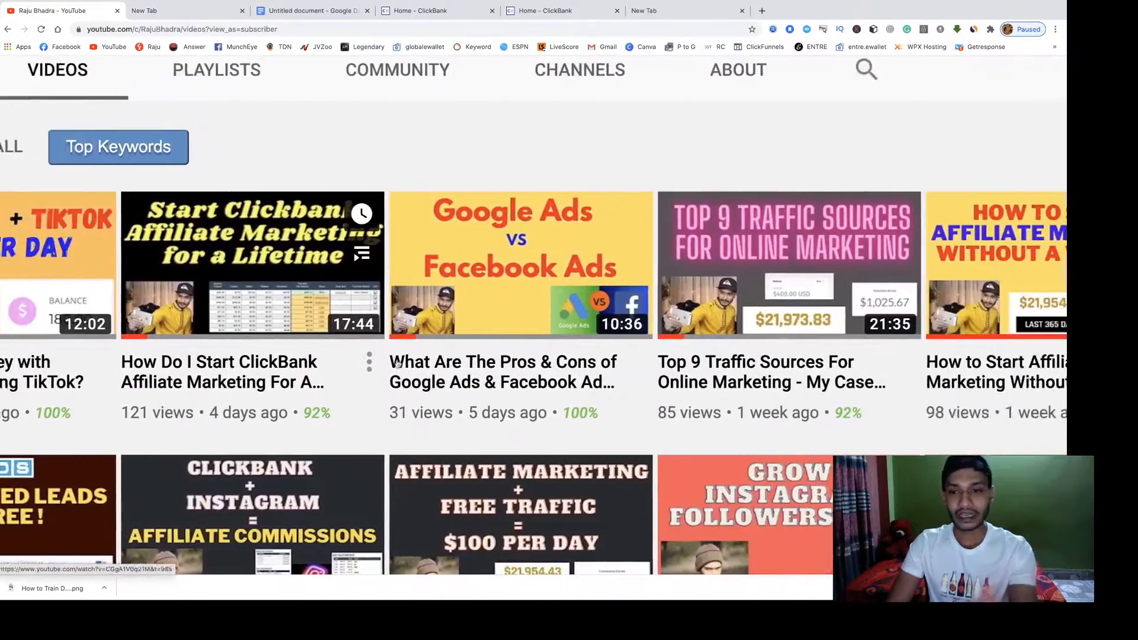
scroll(398, 363, right, 6)
scroll(397, 363, down, 4)
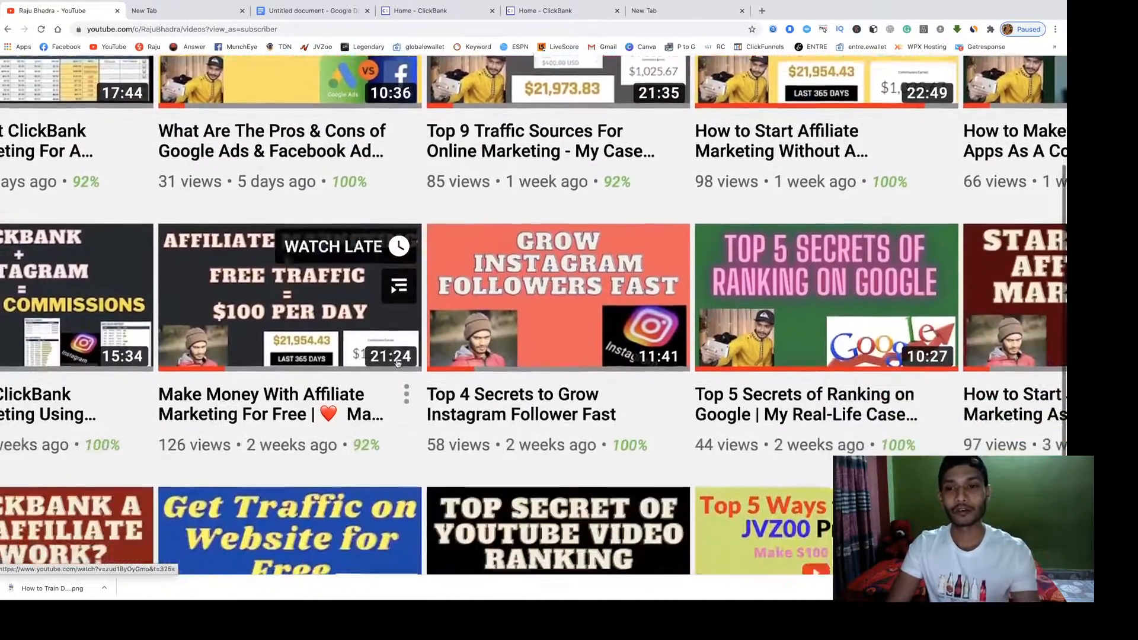
scroll(398, 363, down, 8)
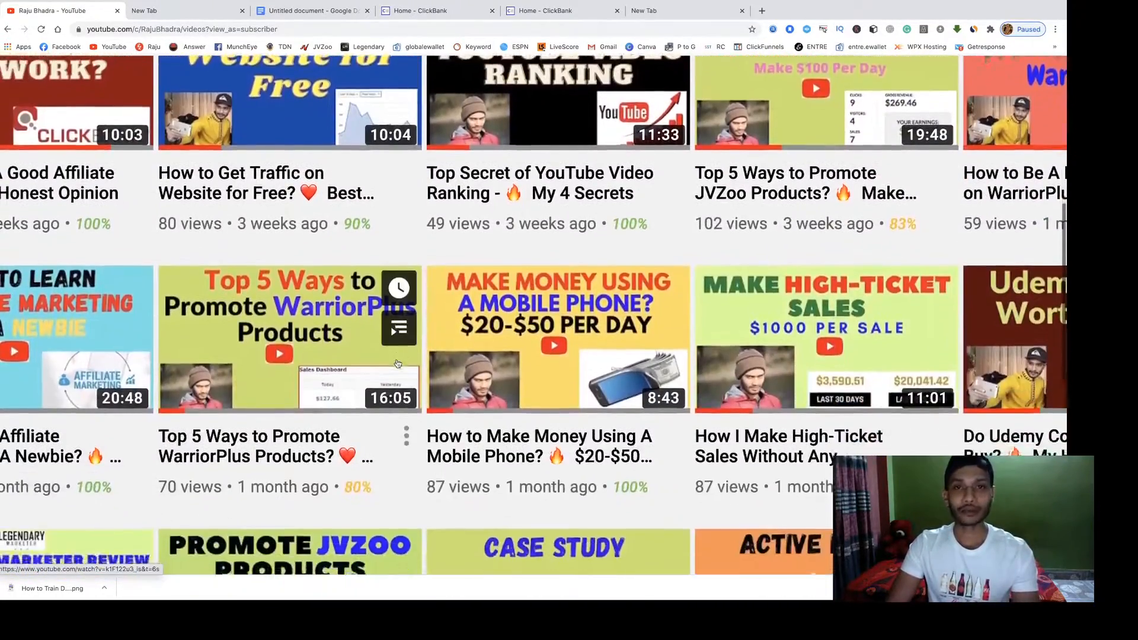
scroll(397, 363, up, 10)
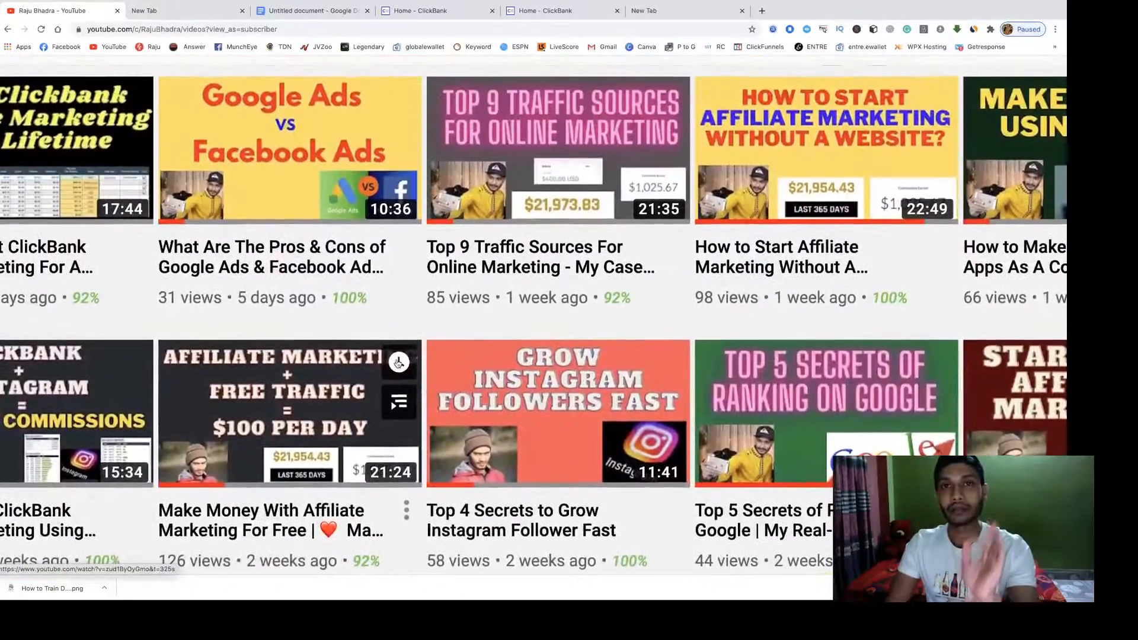
scroll(398, 363, up, 4)
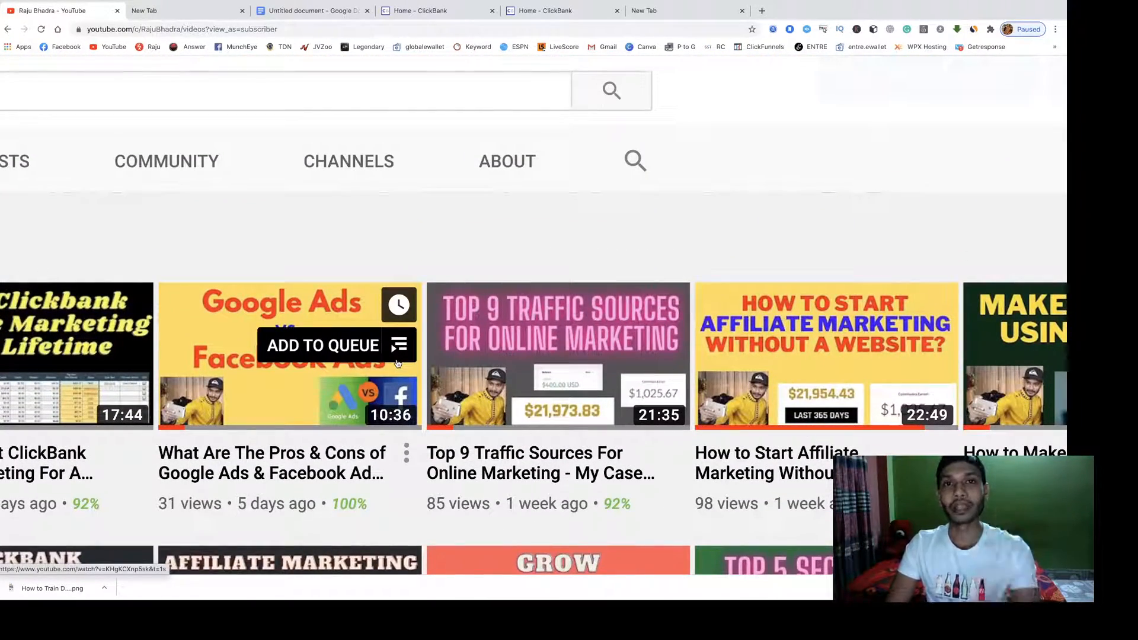
scroll(397, 363, down, 5)
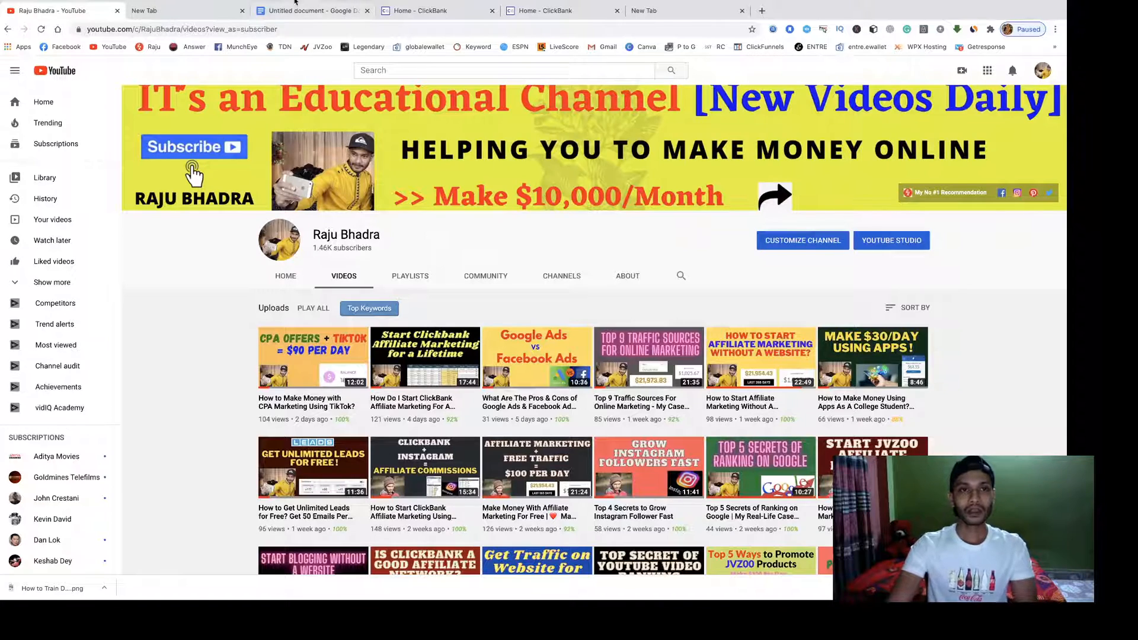
Show the Google Docs document headed "ClickBank Tutorial - How to Make Money with ClickBank For Free?".
click(296, 11)
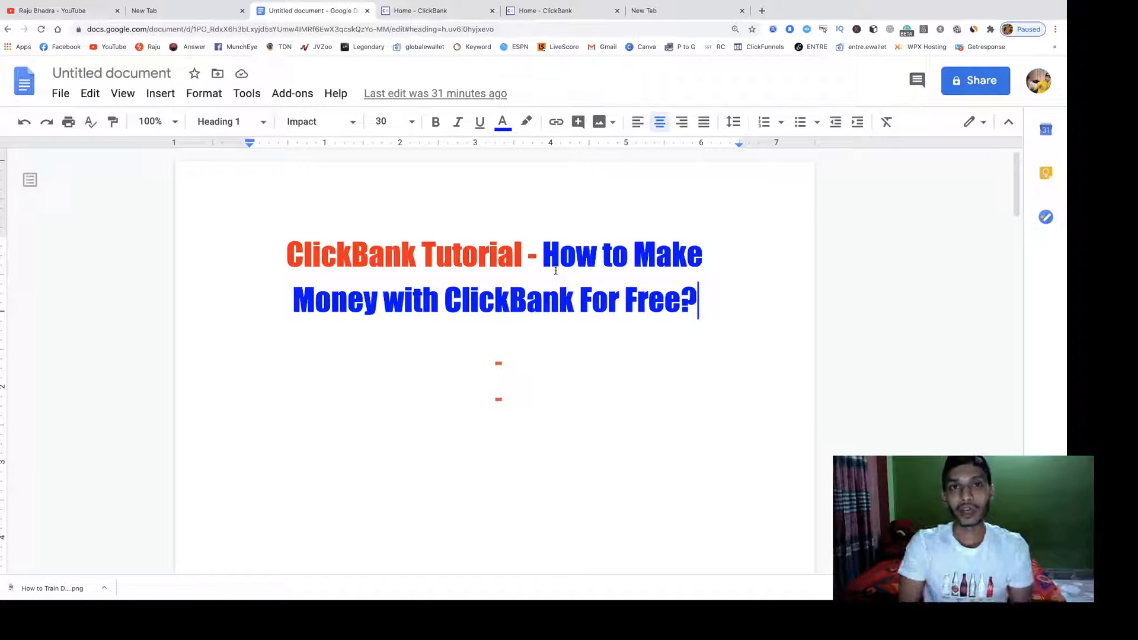
click(121, 6)
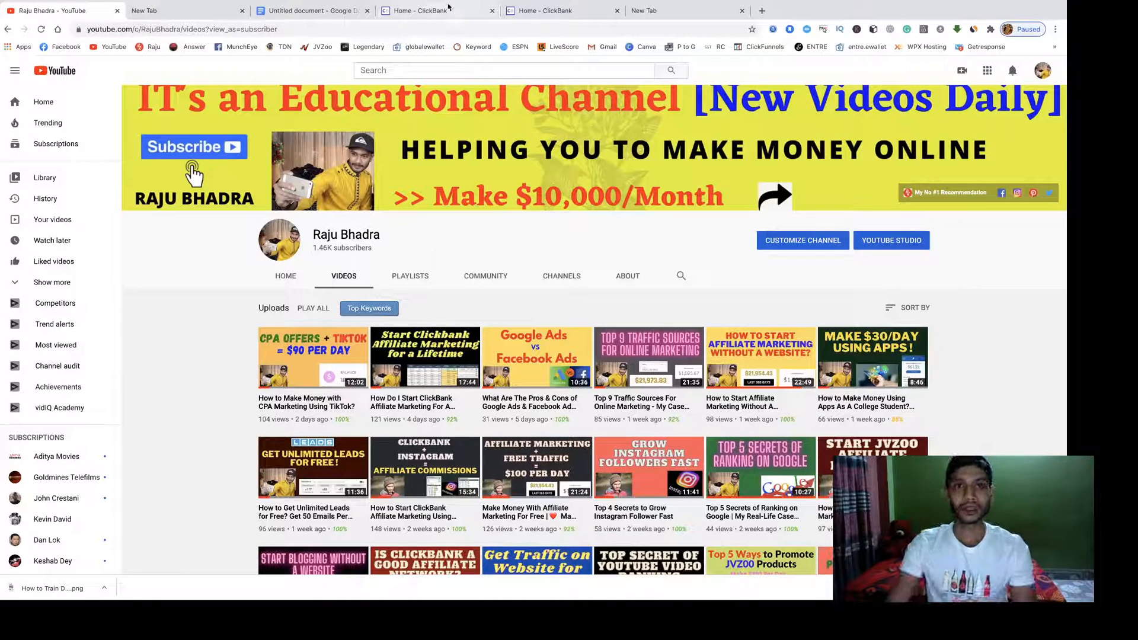
click(320, 13)
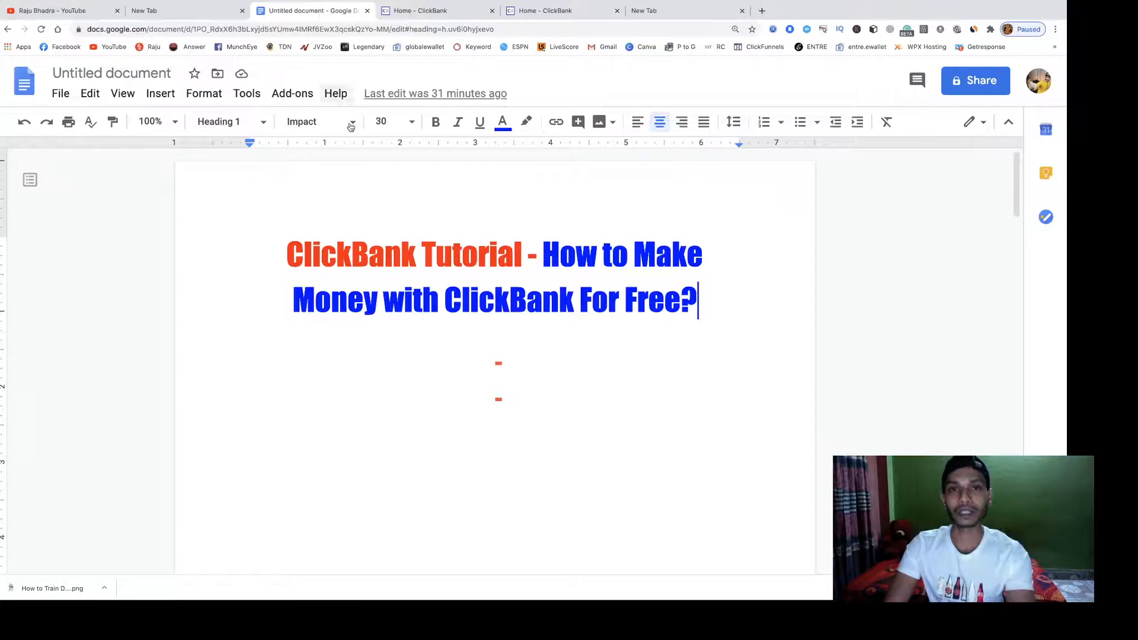
Open the sign-up page from ClickBank's home page, review the account creation form and its password requirements, and close the page.
click(428, 13)
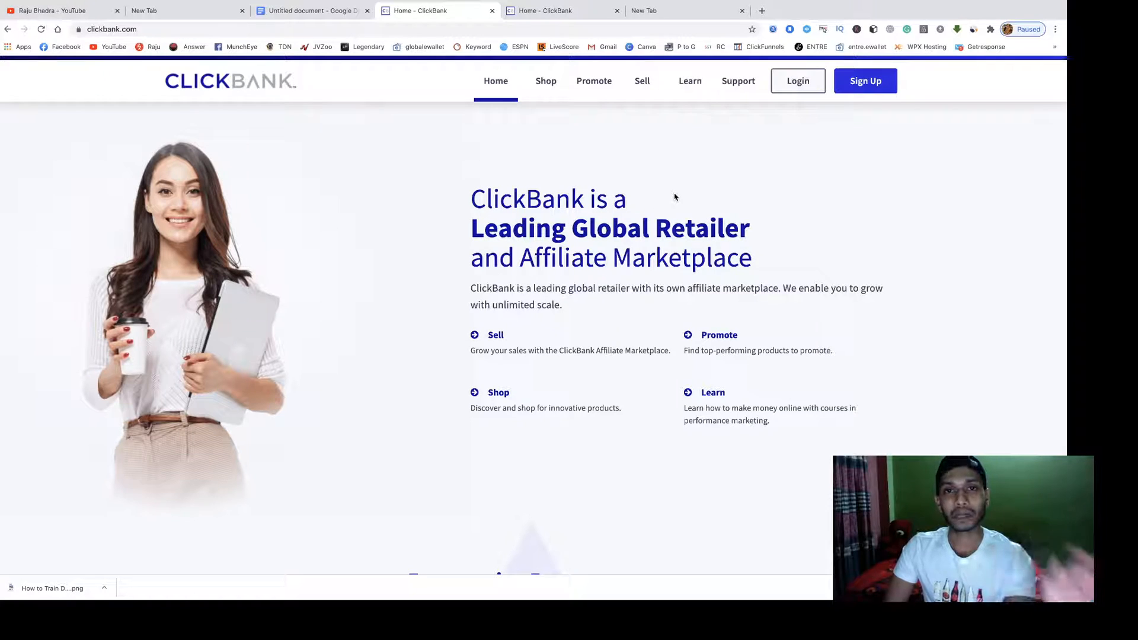
click(861, 85)
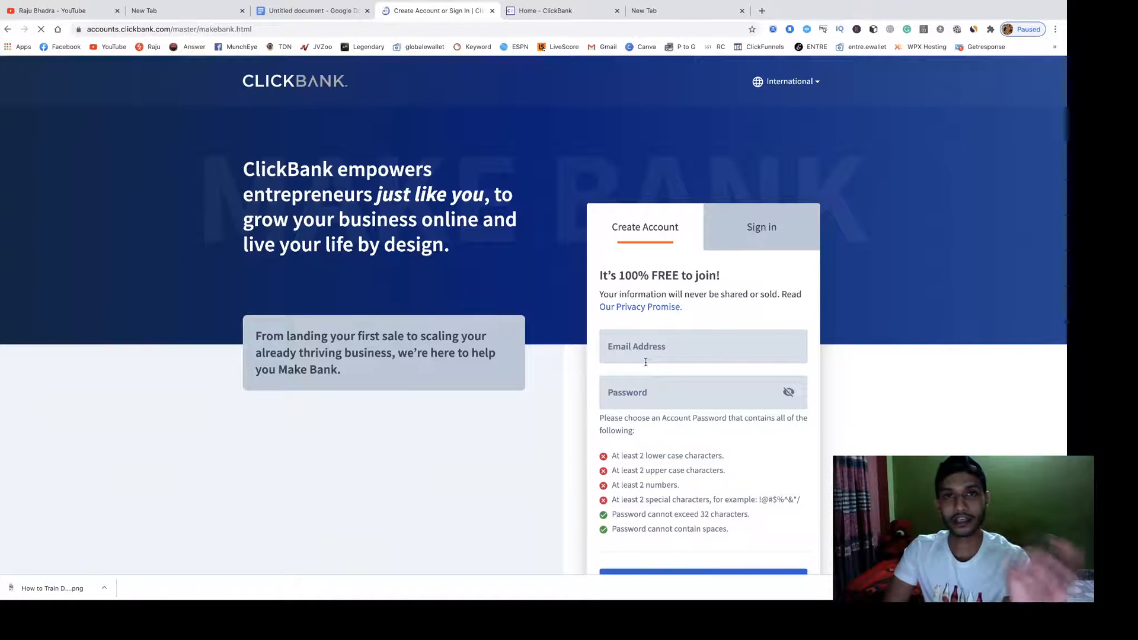
scroll(645, 362, down, 2)
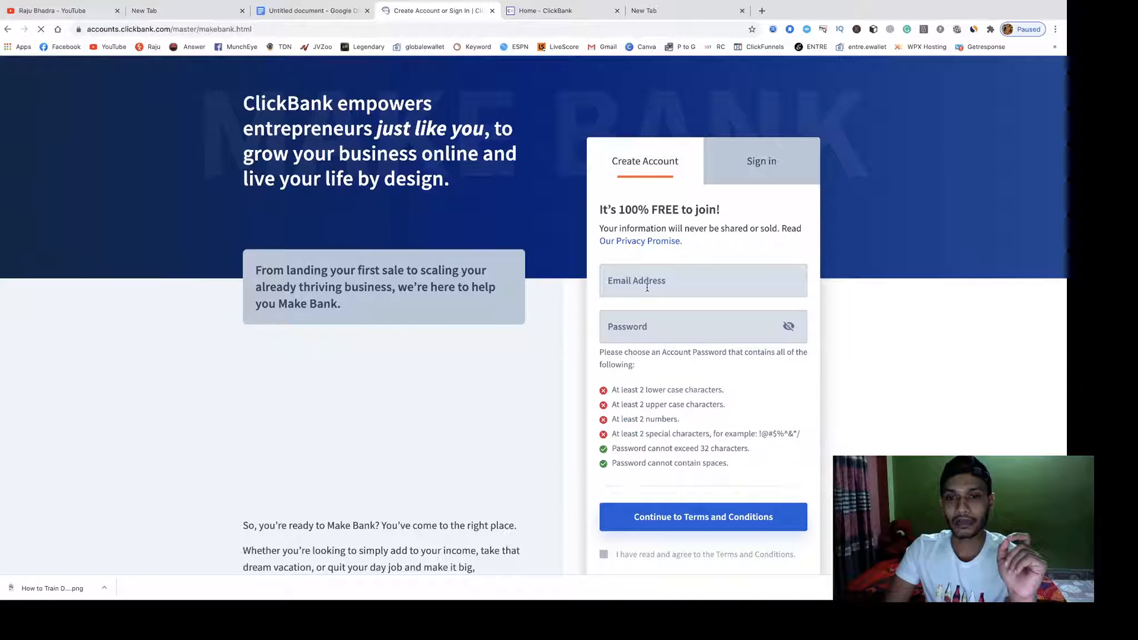
scroll(651, 333, down, 2)
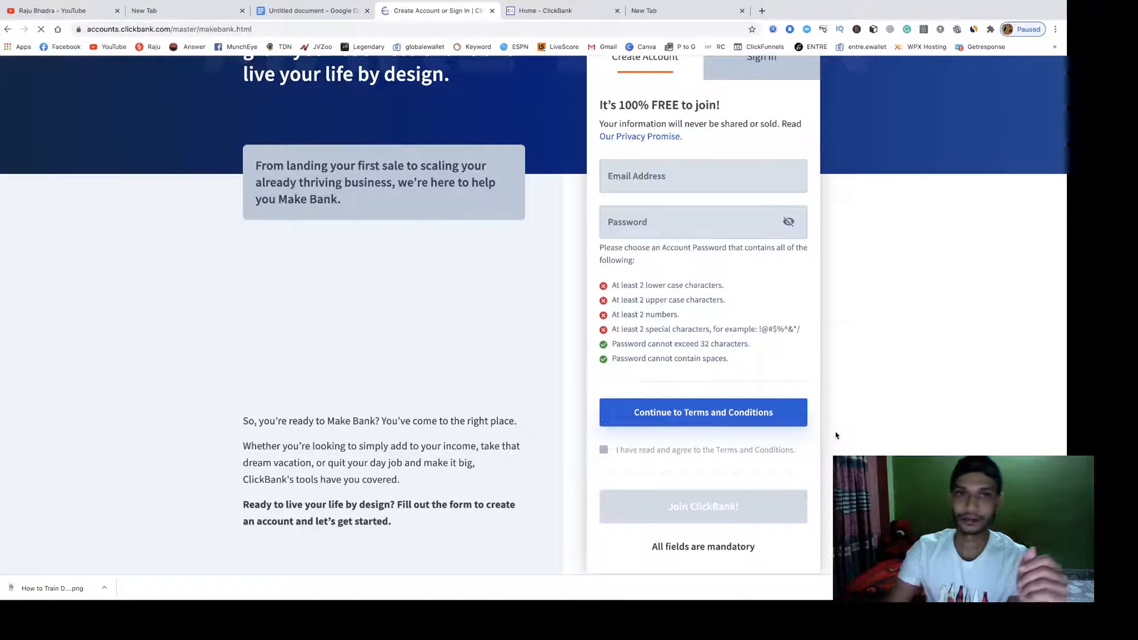
click(492, 12)
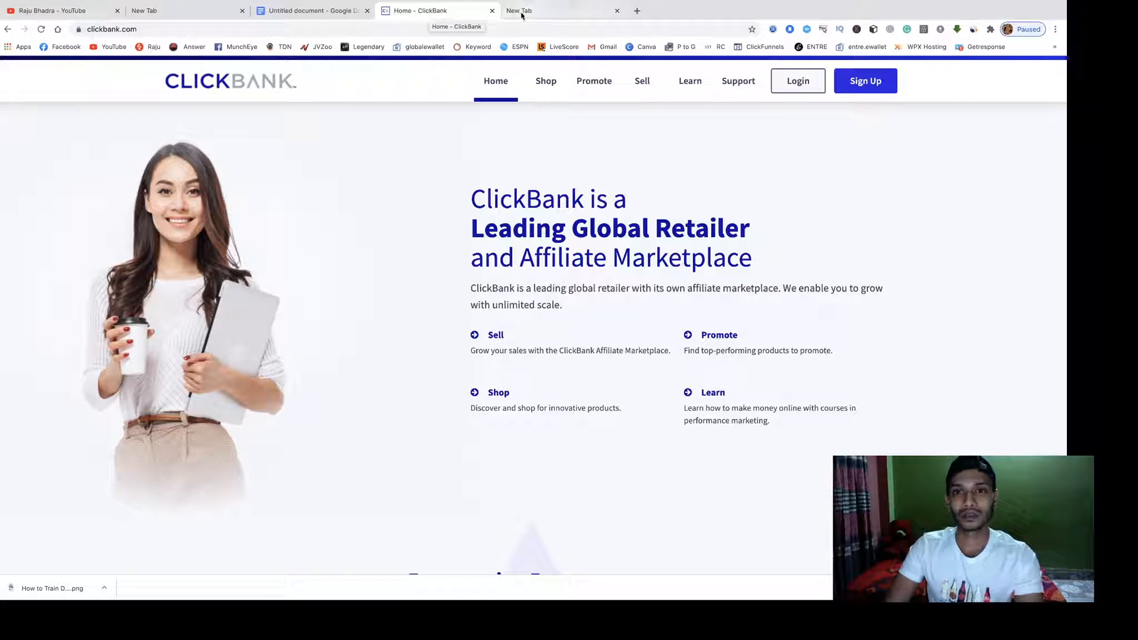
Search Google for "clickbank marketplace" and open the Clickbank Marketplace result.
click(546, 12)
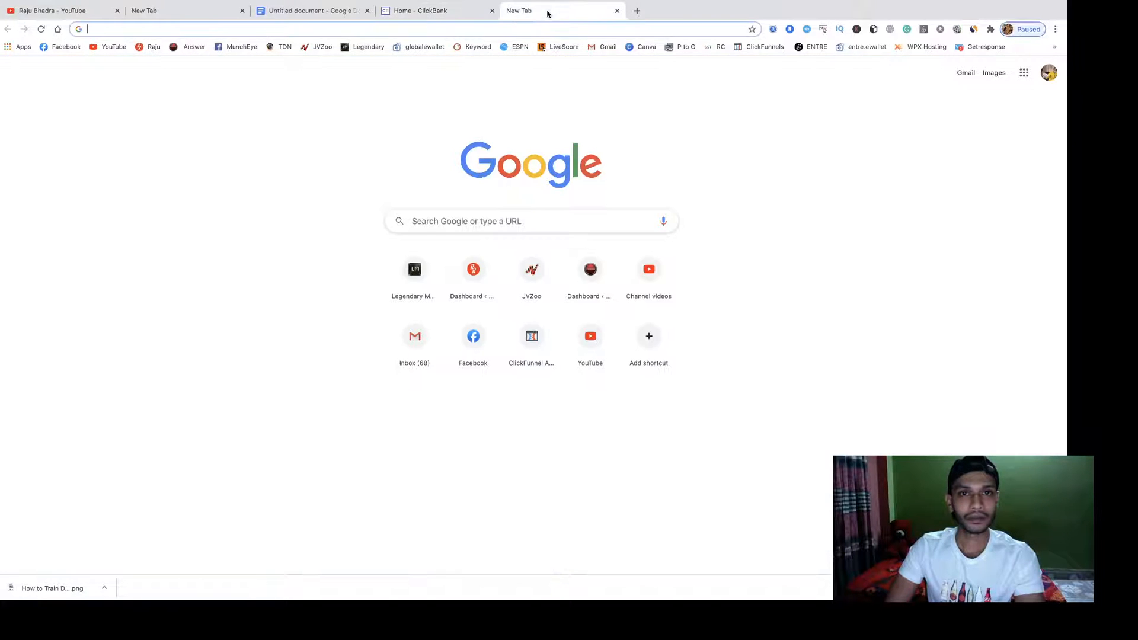
click(475, 33)
text(clickbank)
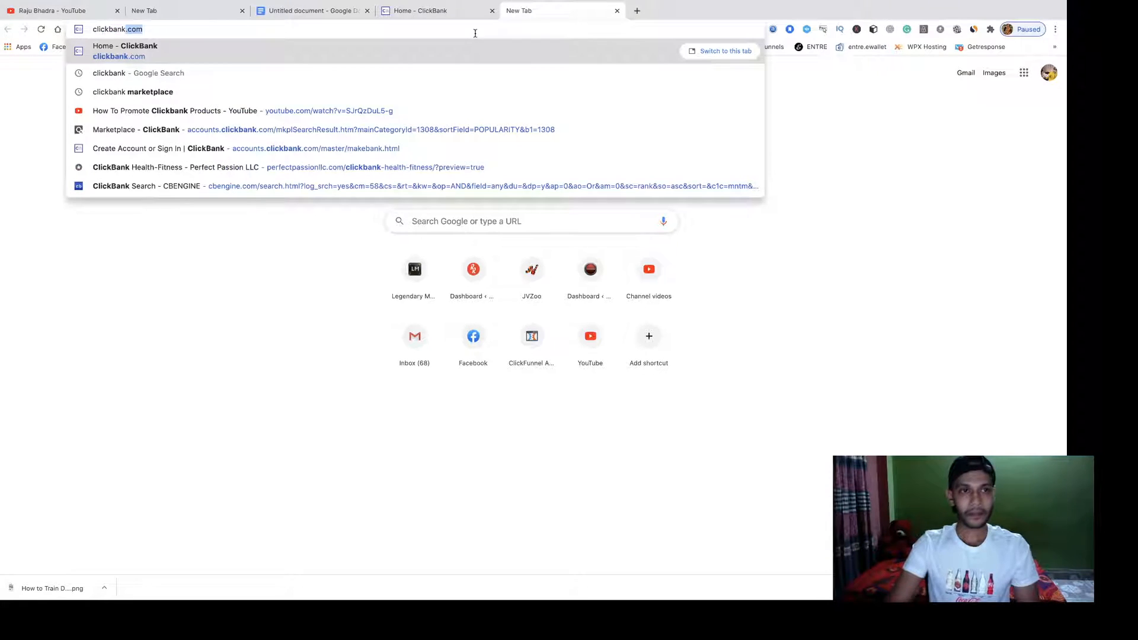
click(109, 93)
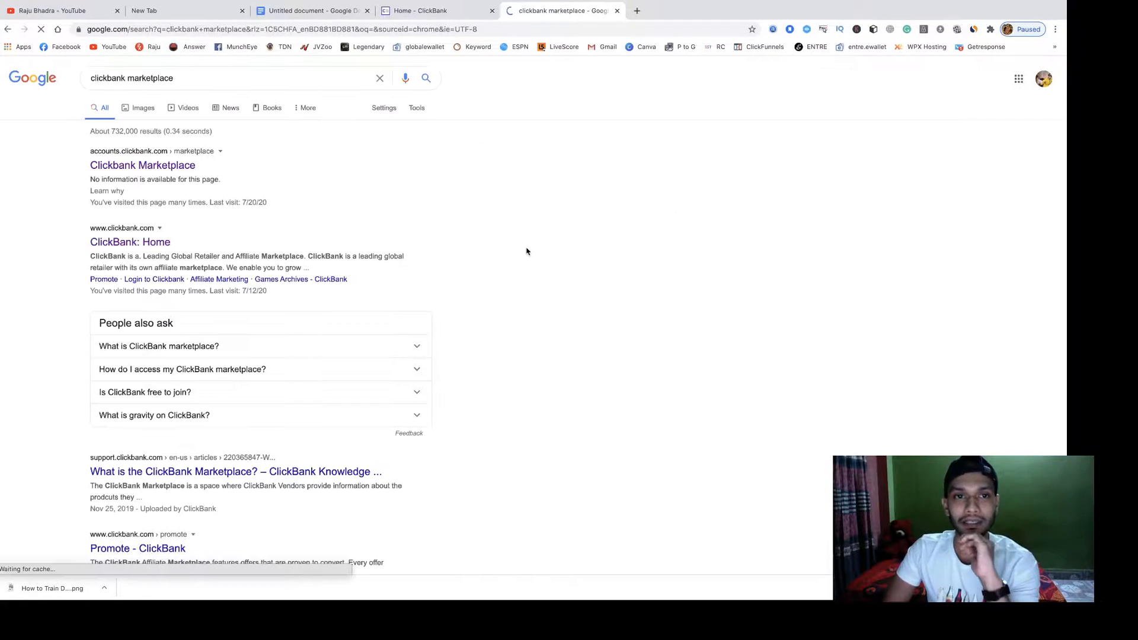
click(125, 167)
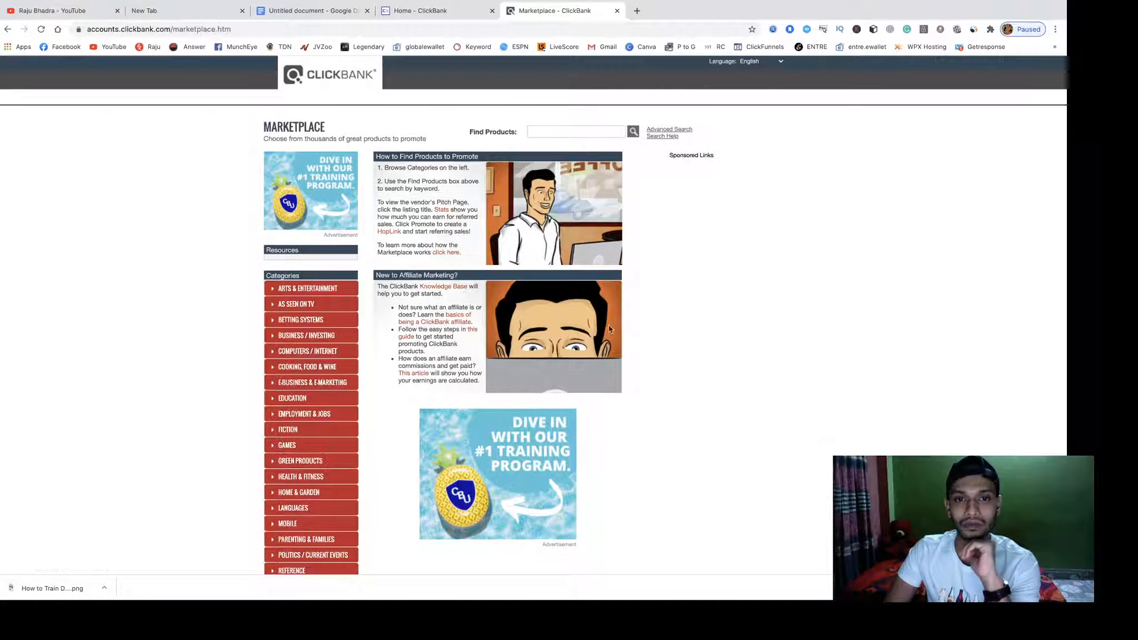
Search the ClickBank marketplace for "dog training" products.
scroll(200, 307, up, 2)
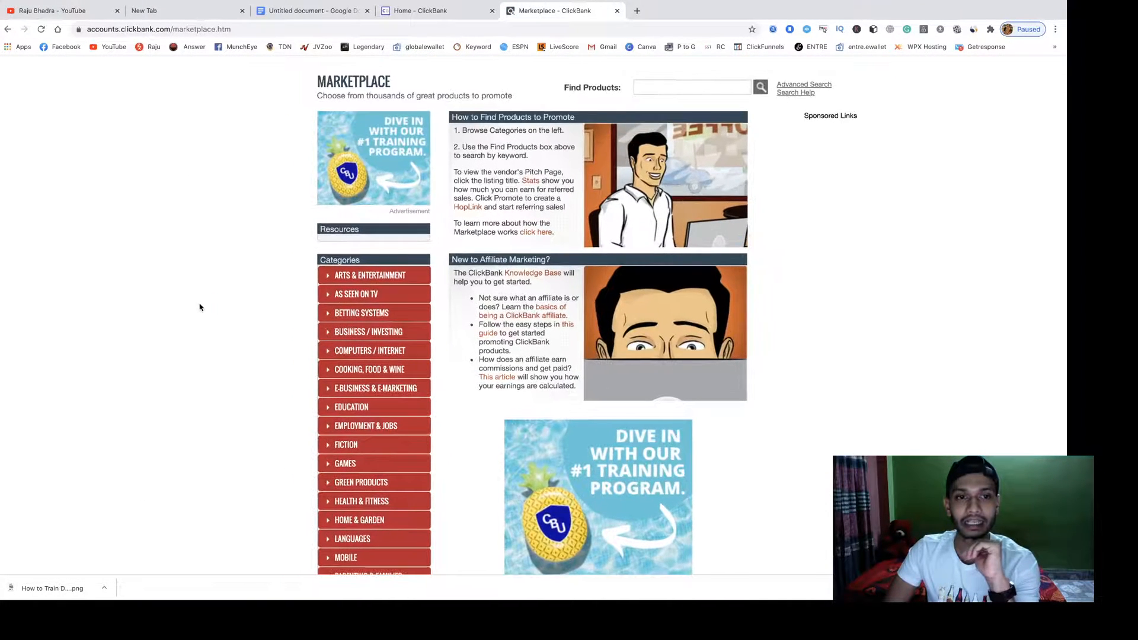
scroll(200, 307, down, 3)
scroll(199, 307, up, 3)
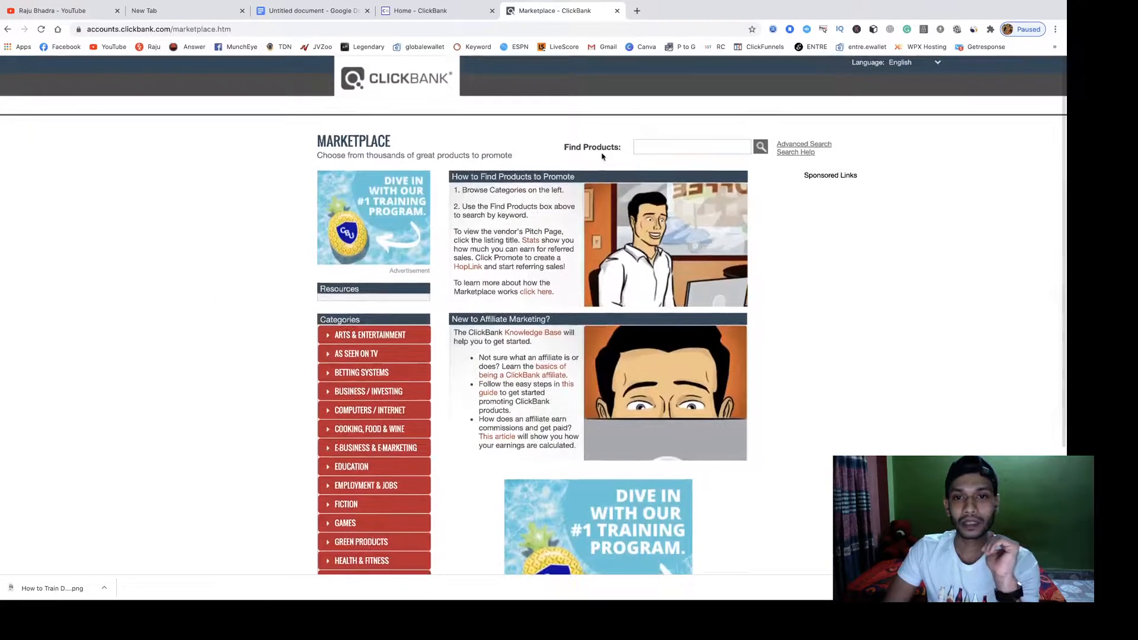
click(684, 149)
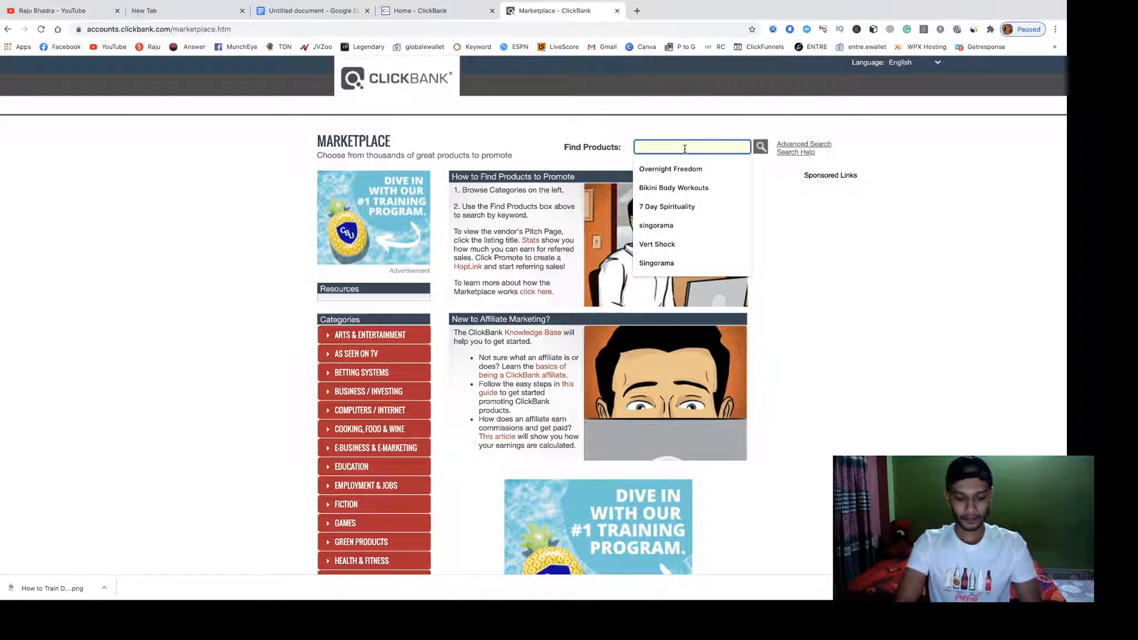
text(dog t)
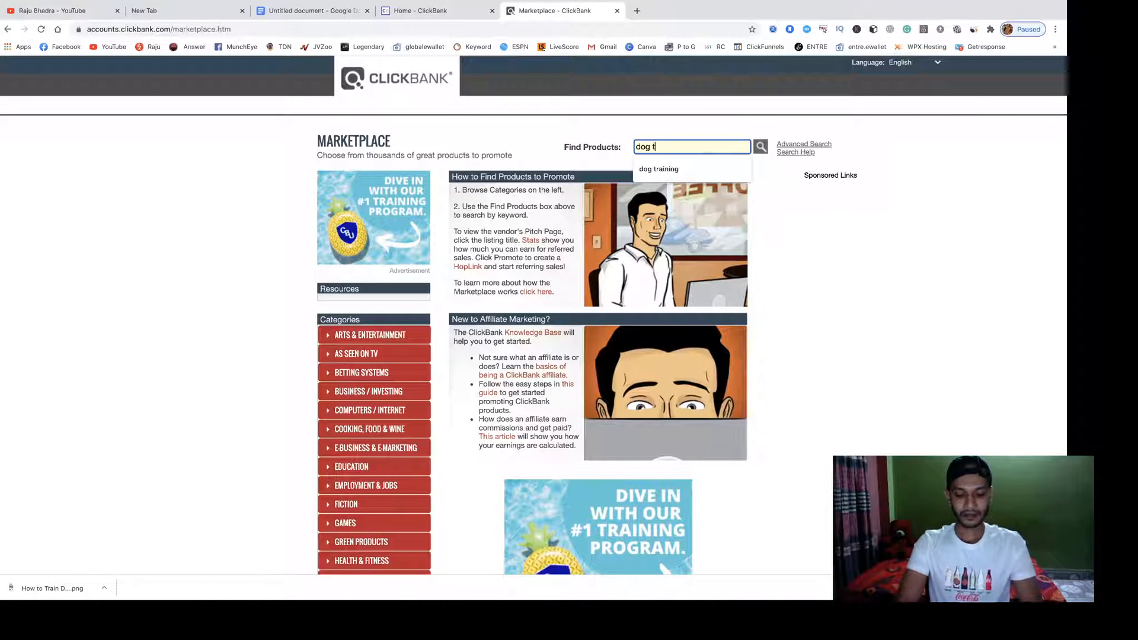
text(raing)
key(Return)
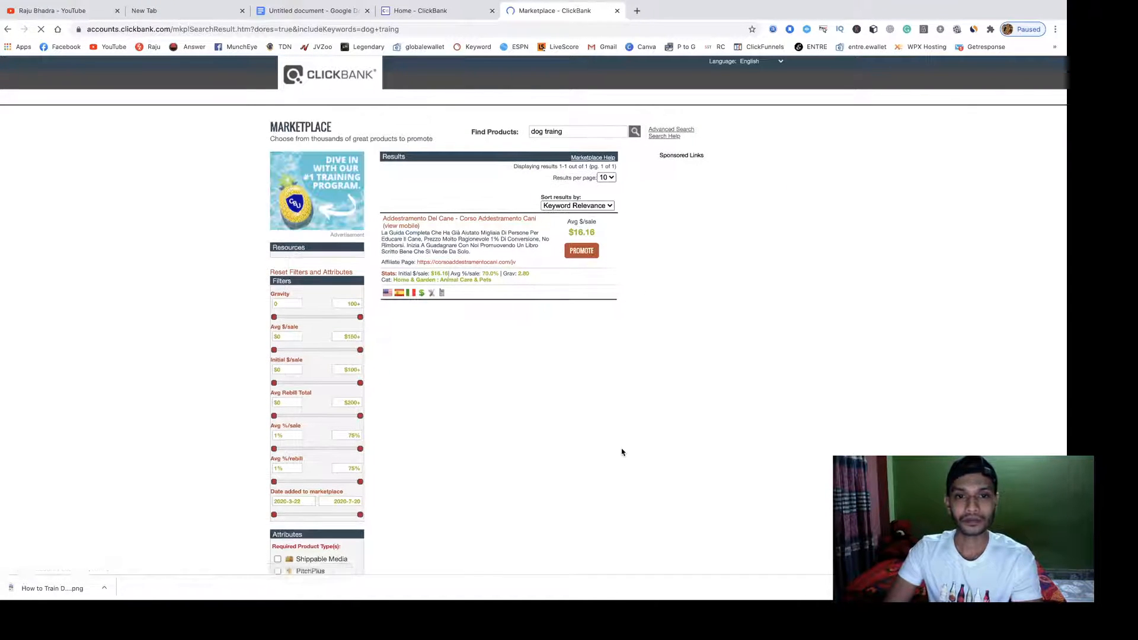
click(577, 131)
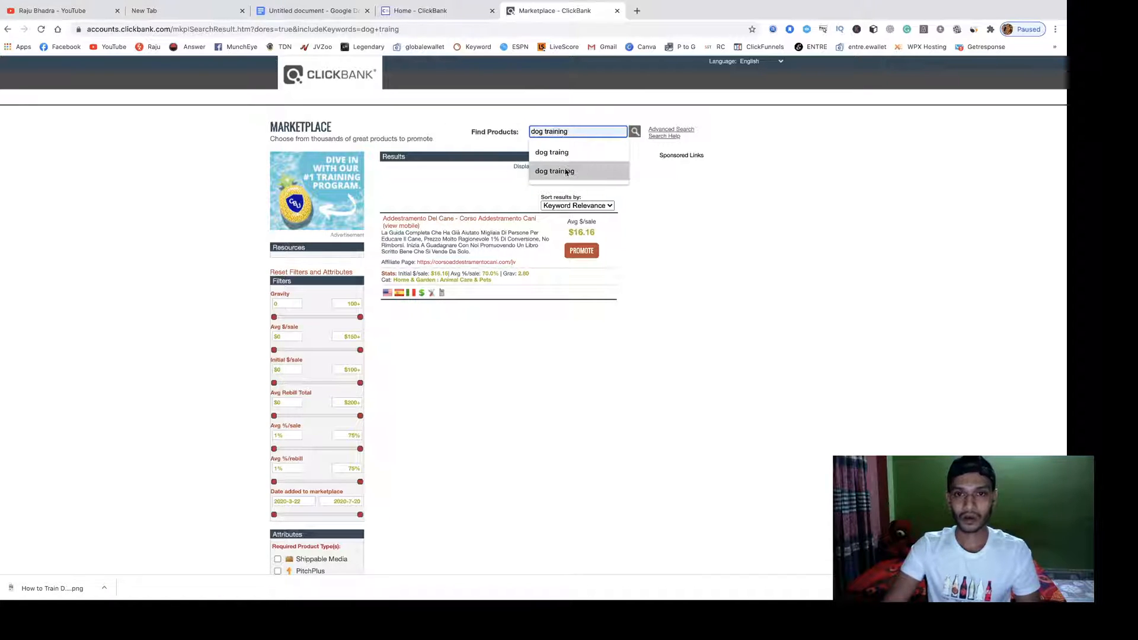
click(633, 132)
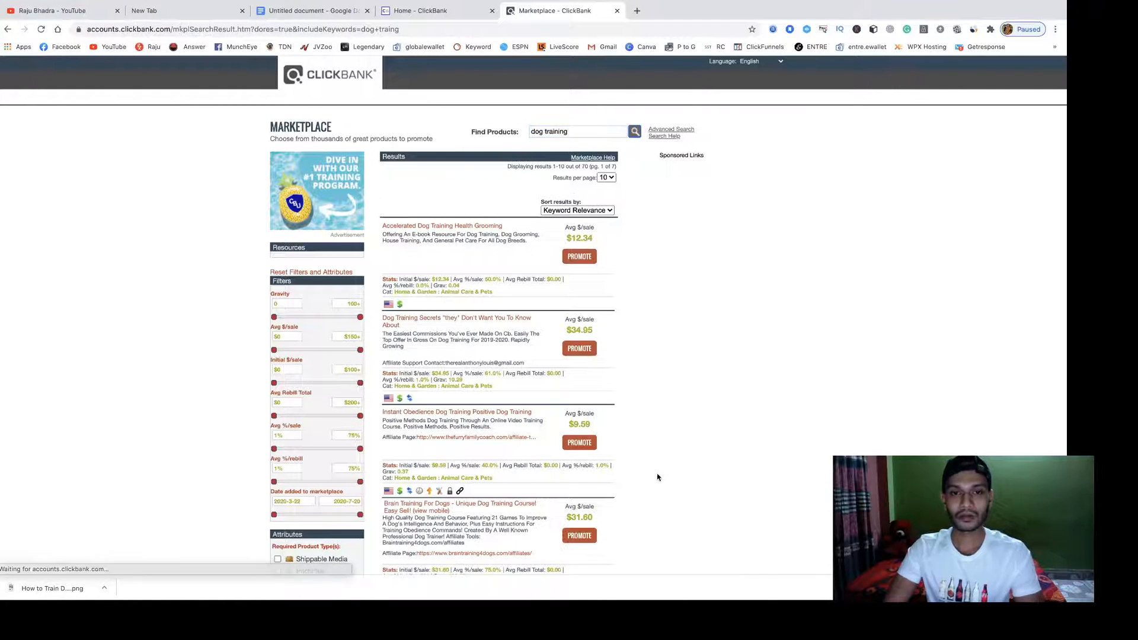
Examine the dog training offers, comparing their descriptions, average earnings per sale, commission percentages and gravity.
scroll(541, 354, up, 5)
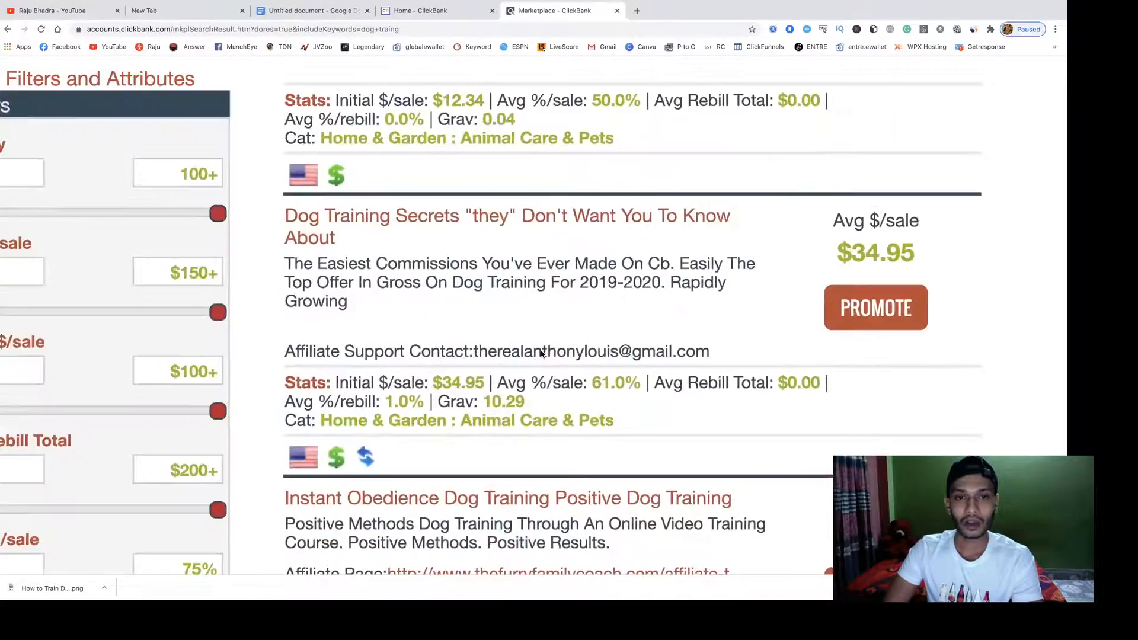
scroll(541, 354, up, 5)
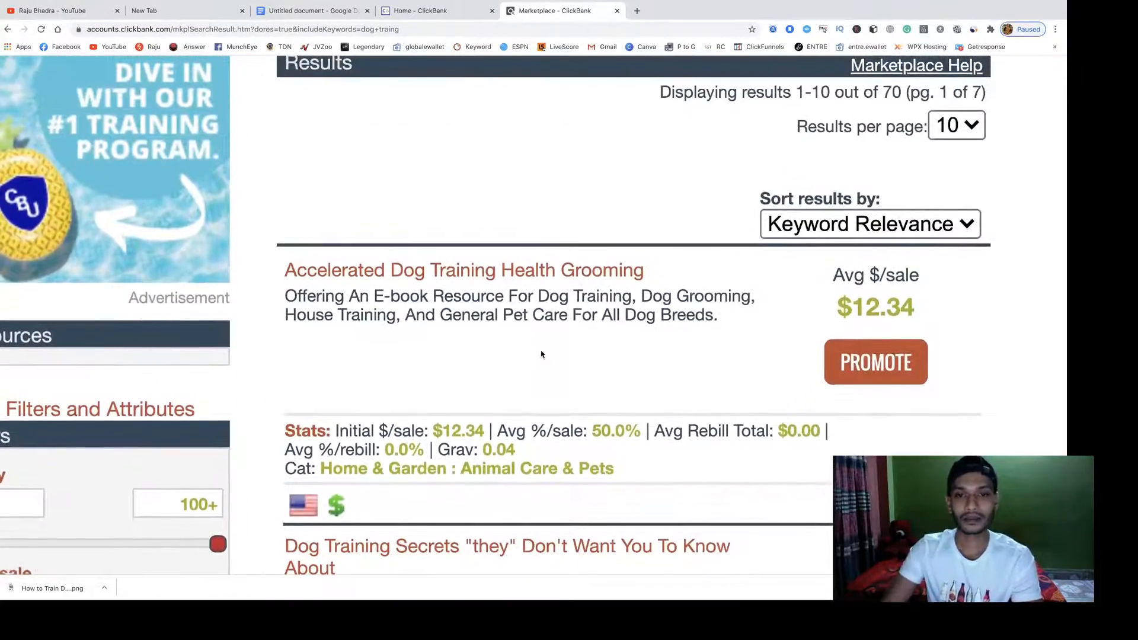
scroll(542, 354, down, 4)
scroll(541, 355, down, 14)
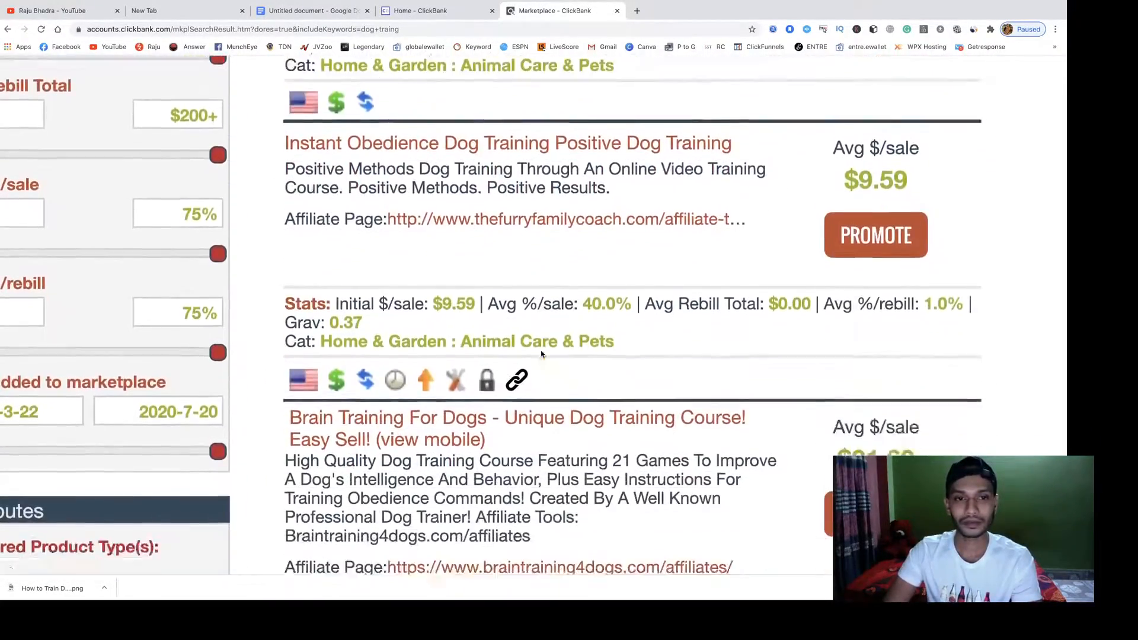
scroll(541, 354, down, 4)
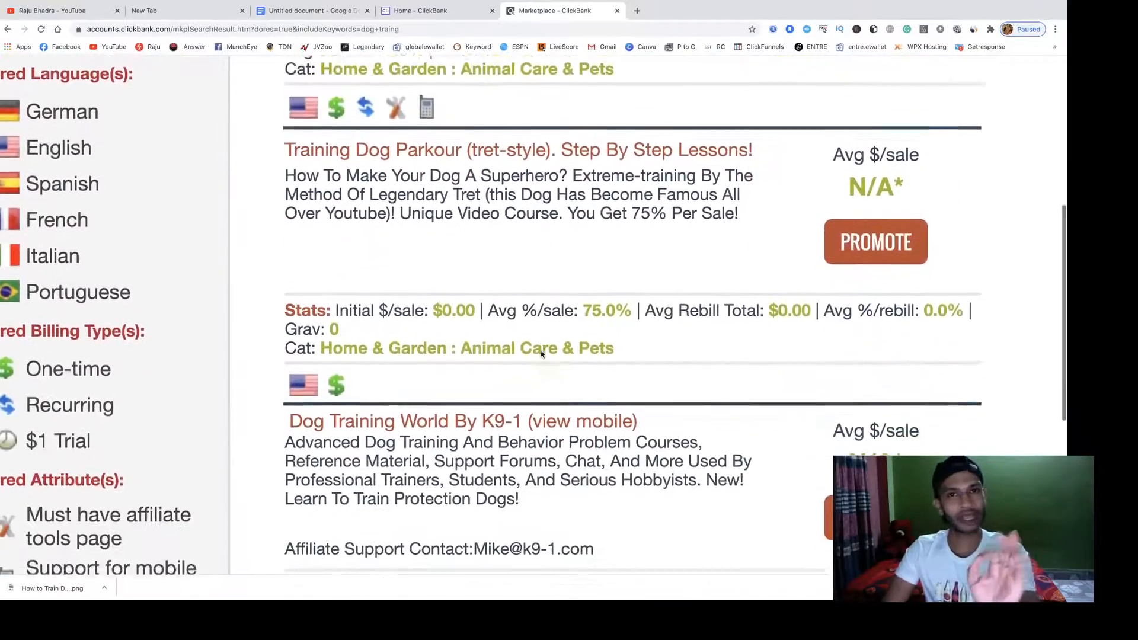
scroll(541, 354, down, 1)
scroll(541, 354, up, 2)
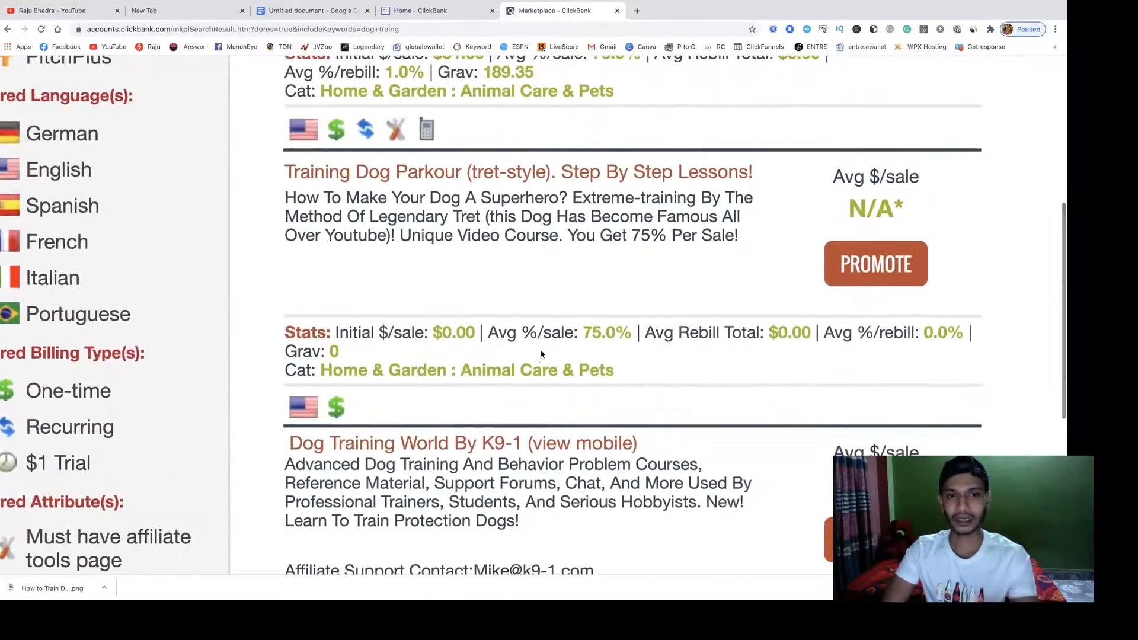
scroll(439, 363, down, 1)
scroll(335, 371, up, 10)
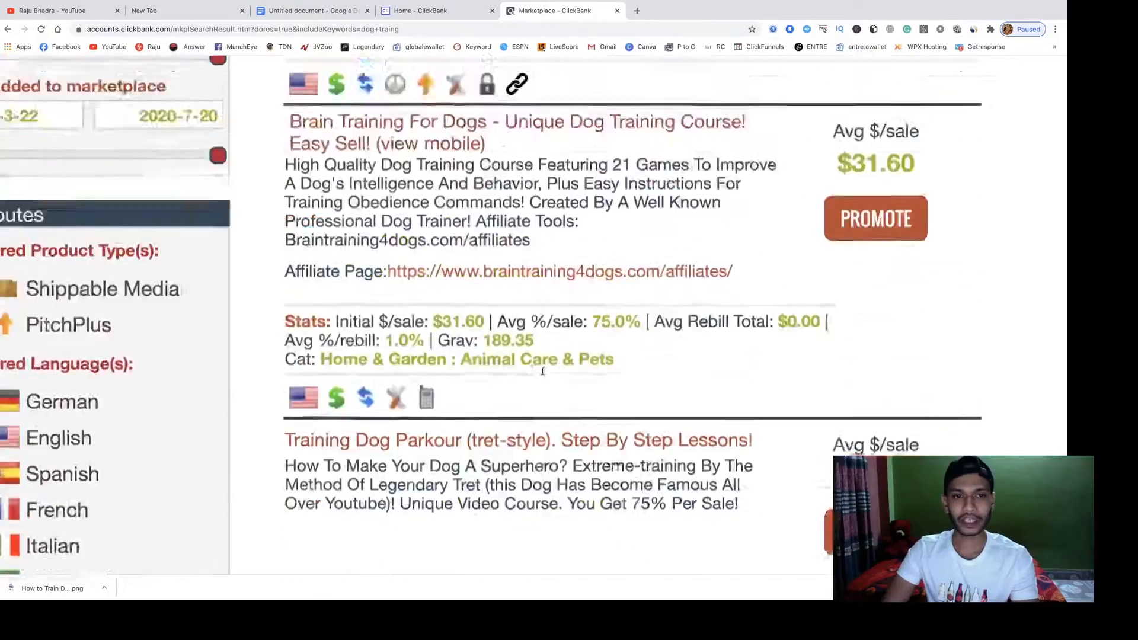
scroll(443, 301, up, 9)
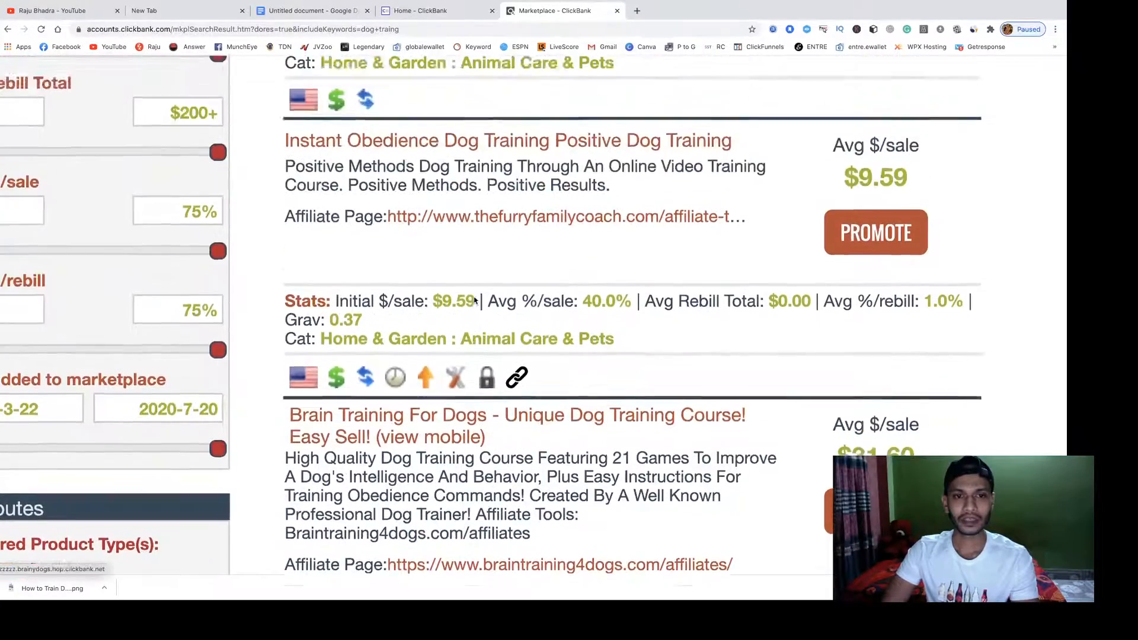
scroll(474, 301, up, 6)
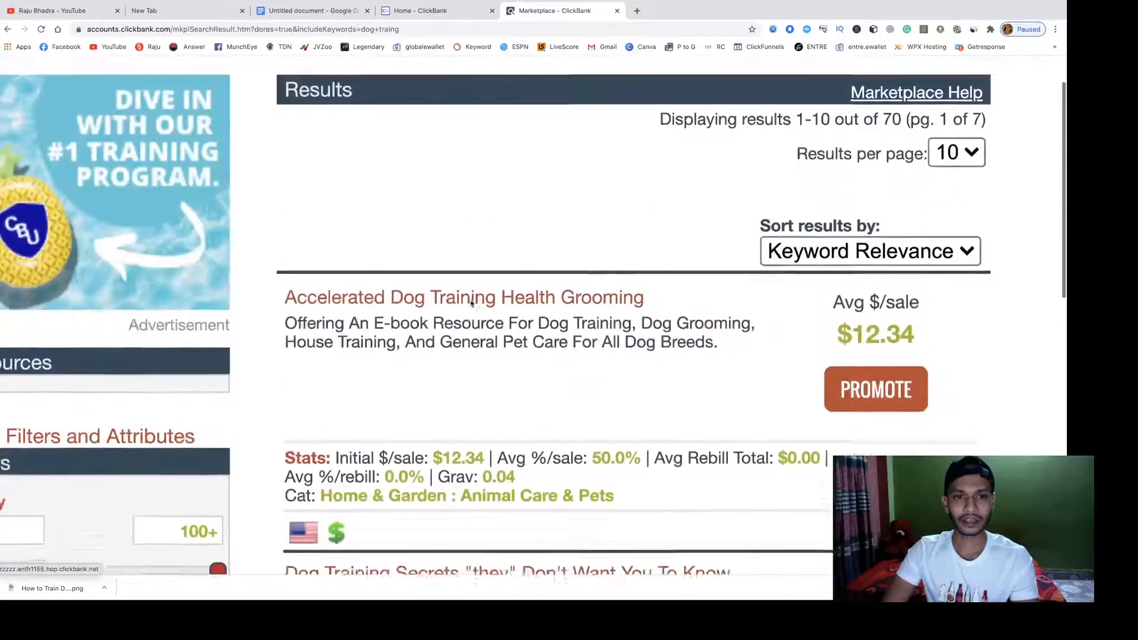
Compare the stats of the first two offers, Accelerated Dog Training Health Grooming and Dog Training Secrets.
scroll(472, 304, down, 2)
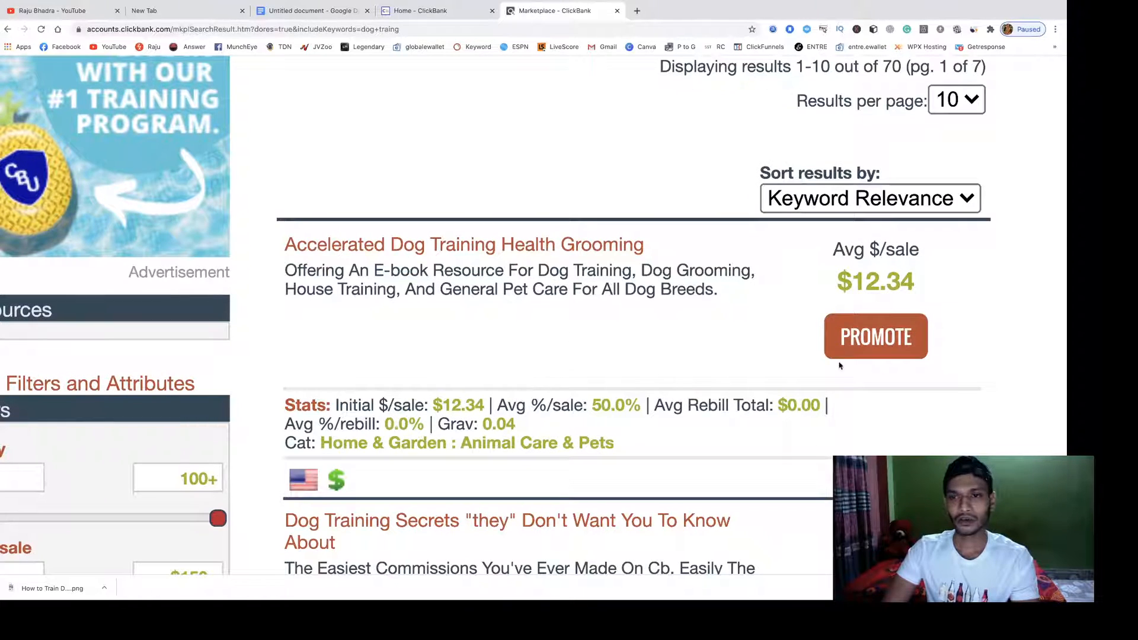
scroll(981, 353, down, 3)
scroll(981, 353, down, 2)
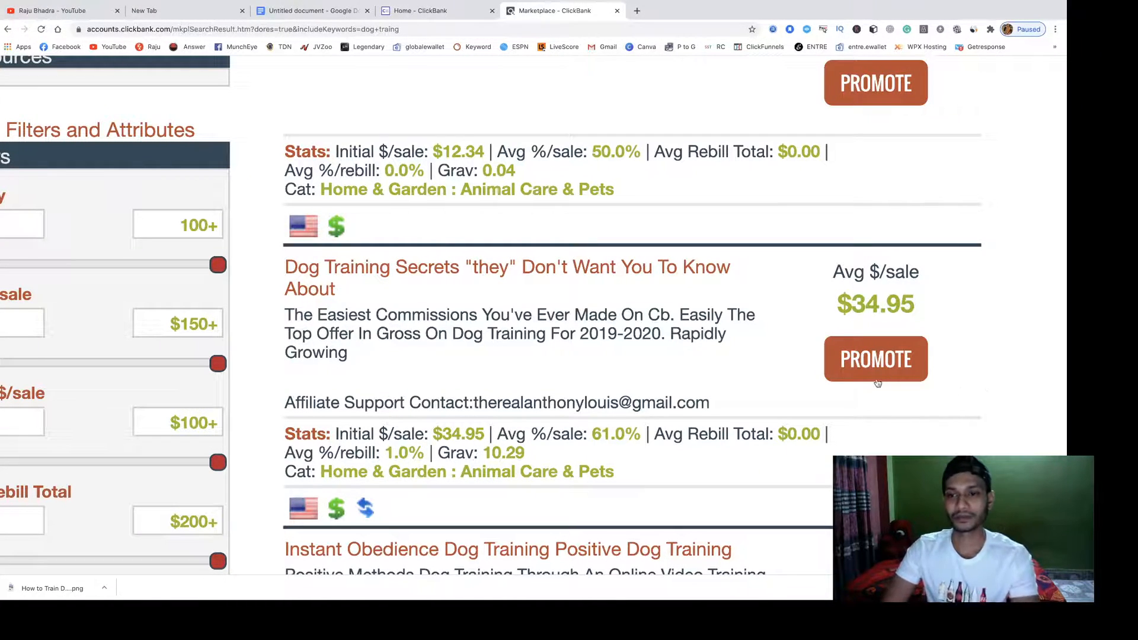
Close the ClickBank marketplace and open tinyurl.com to look at its form for shortening a long URL.
click(637, 11)
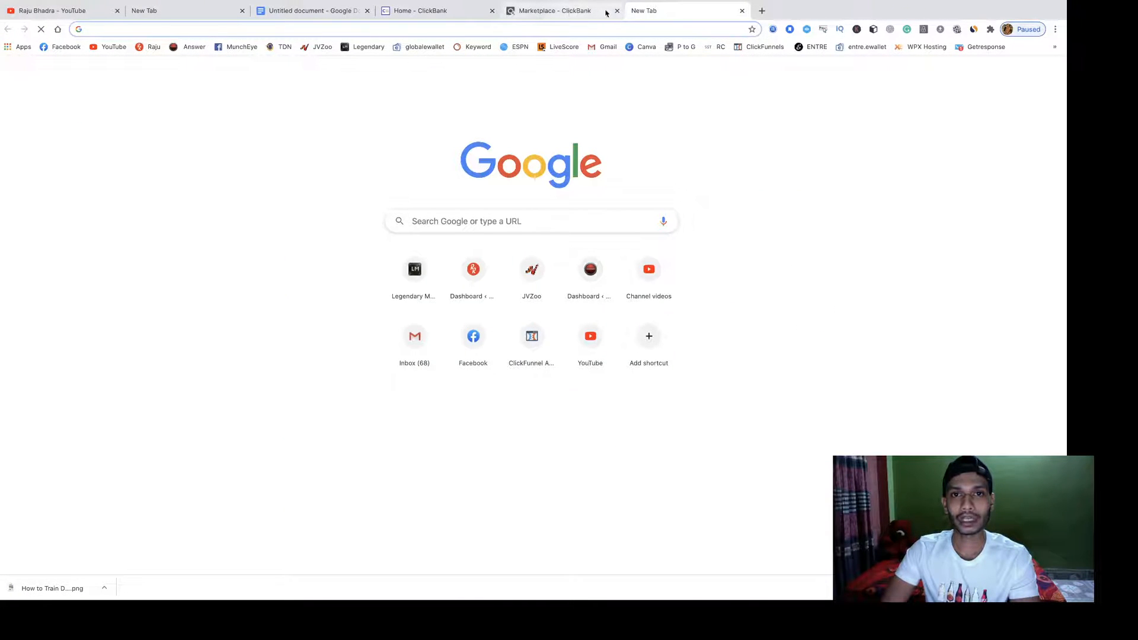
click(616, 10)
click(521, 30)
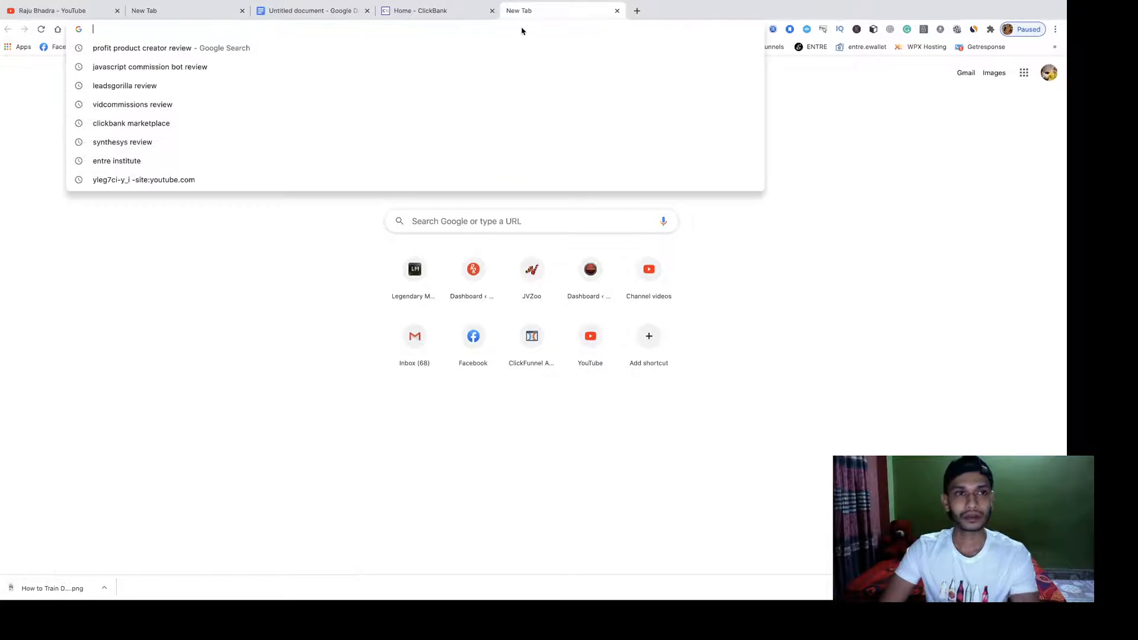
text(tinyurl.com)
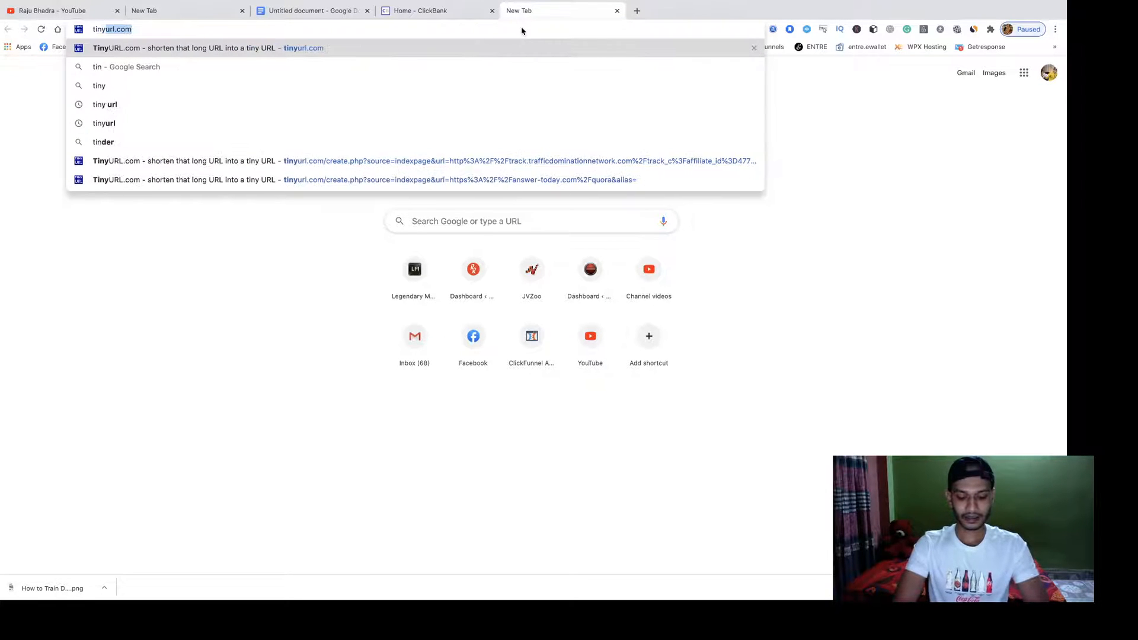
key(Return)
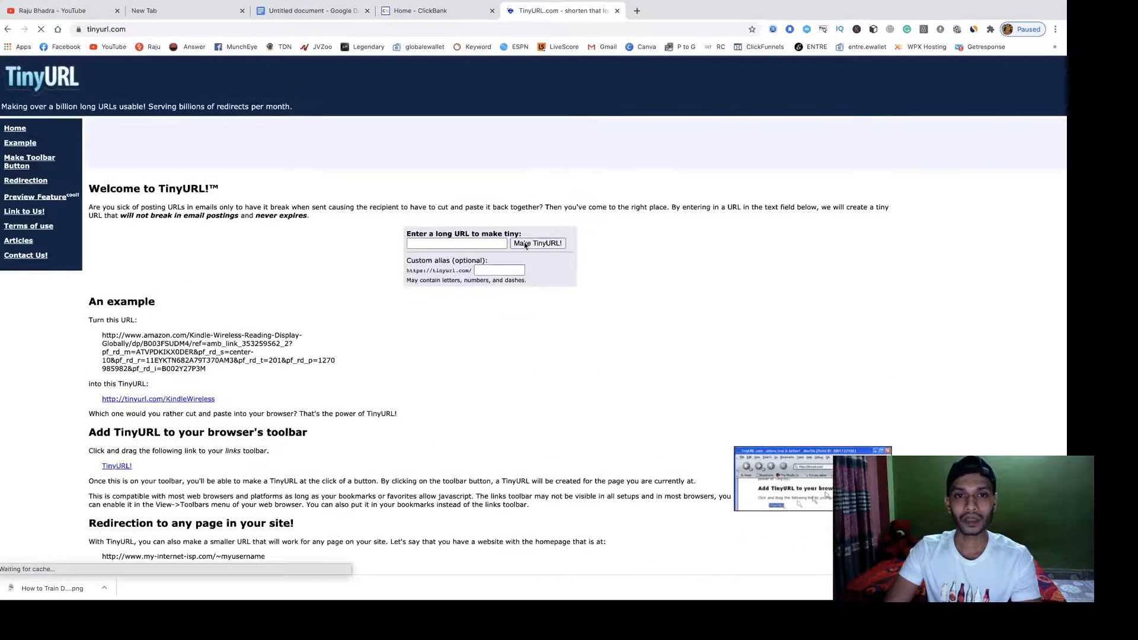
click(431, 244)
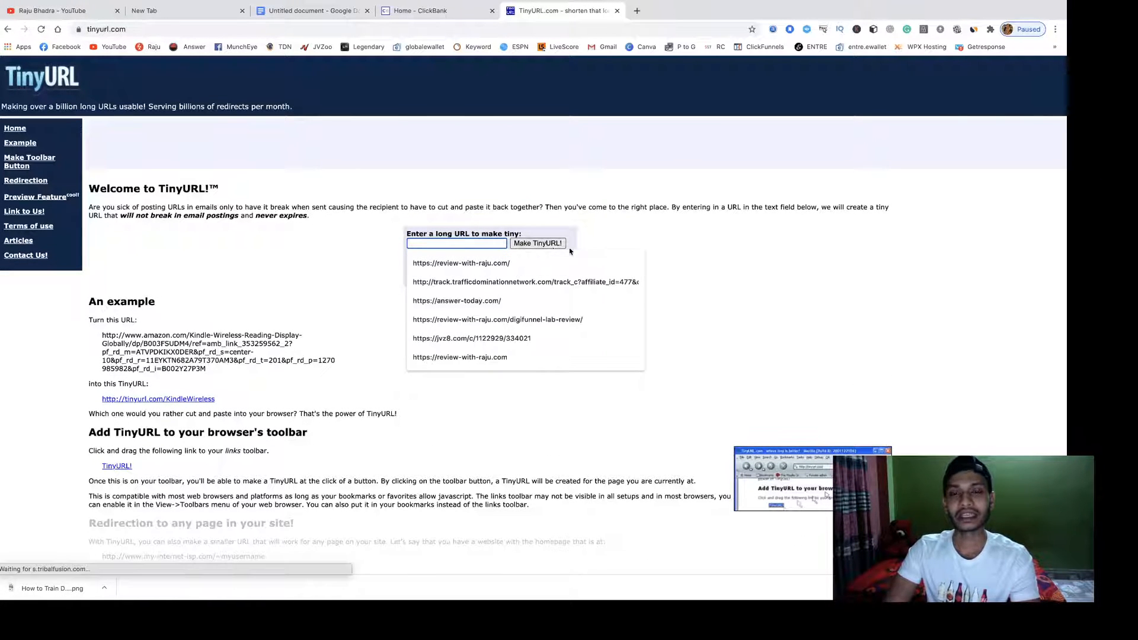
click(665, 247)
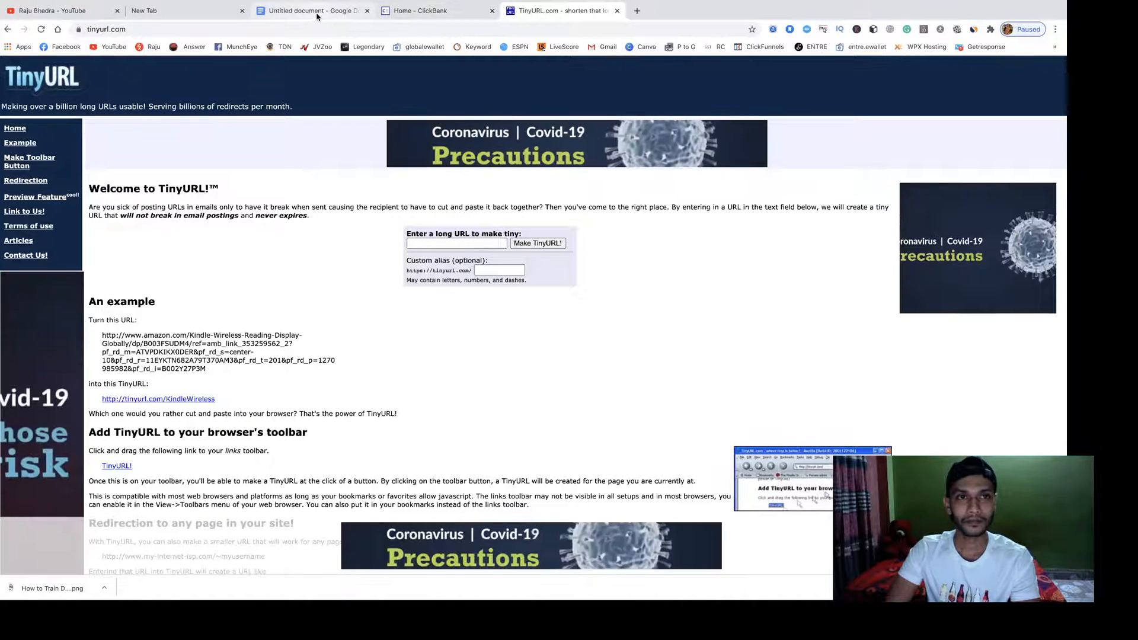
Open the YouTube home page in a new tab, keeping TinyURL open.
click(637, 11)
click(468, 34)
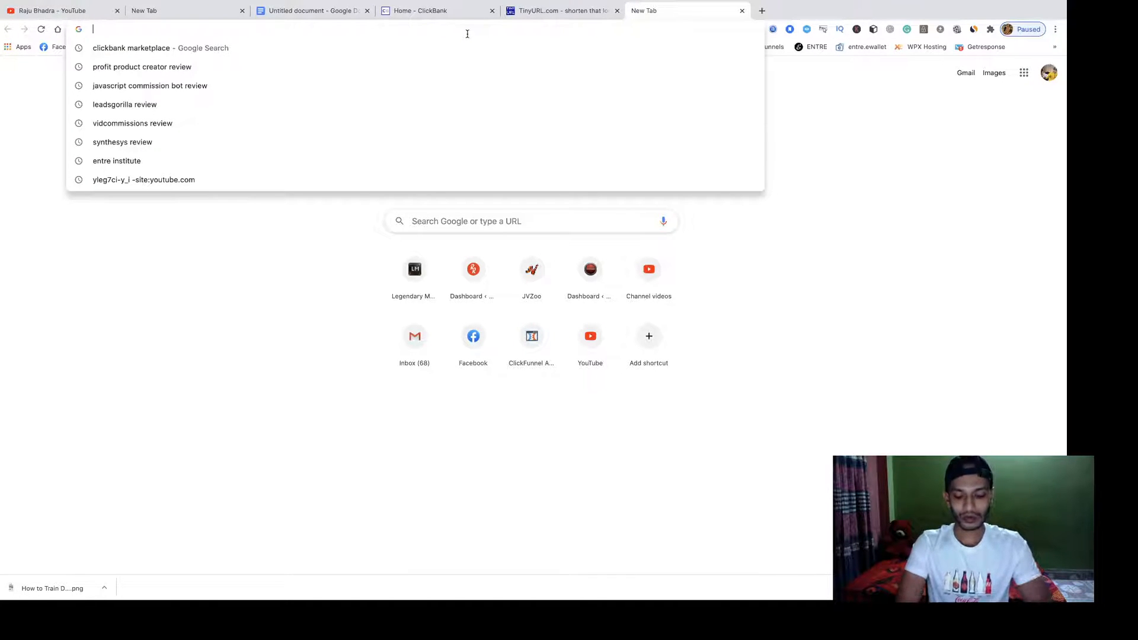
text(youtube)
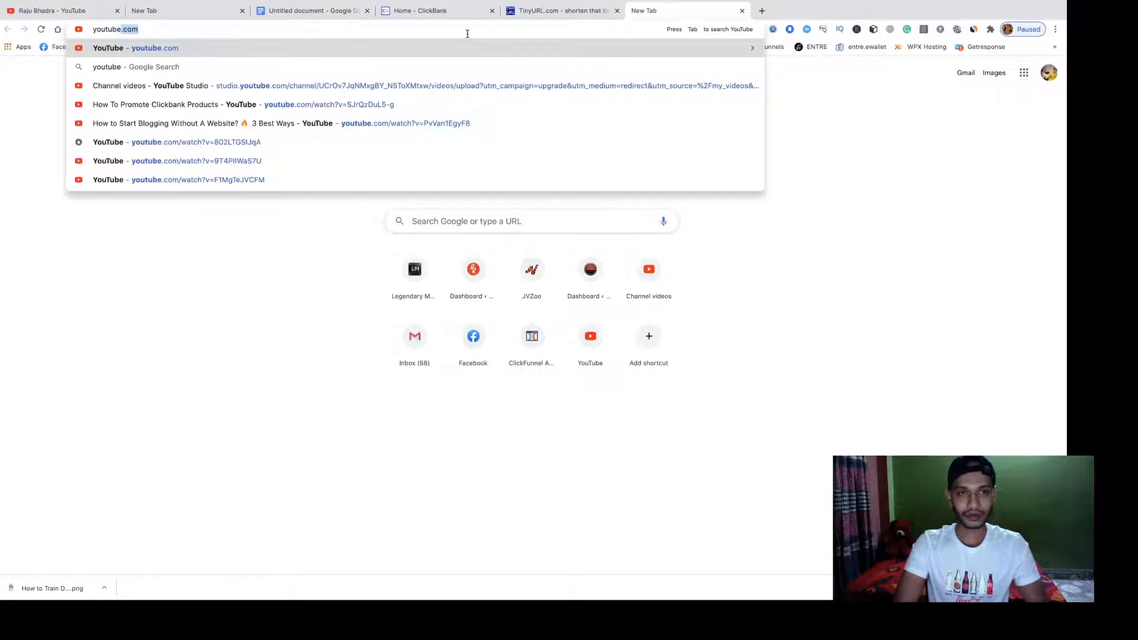
click(163, 49)
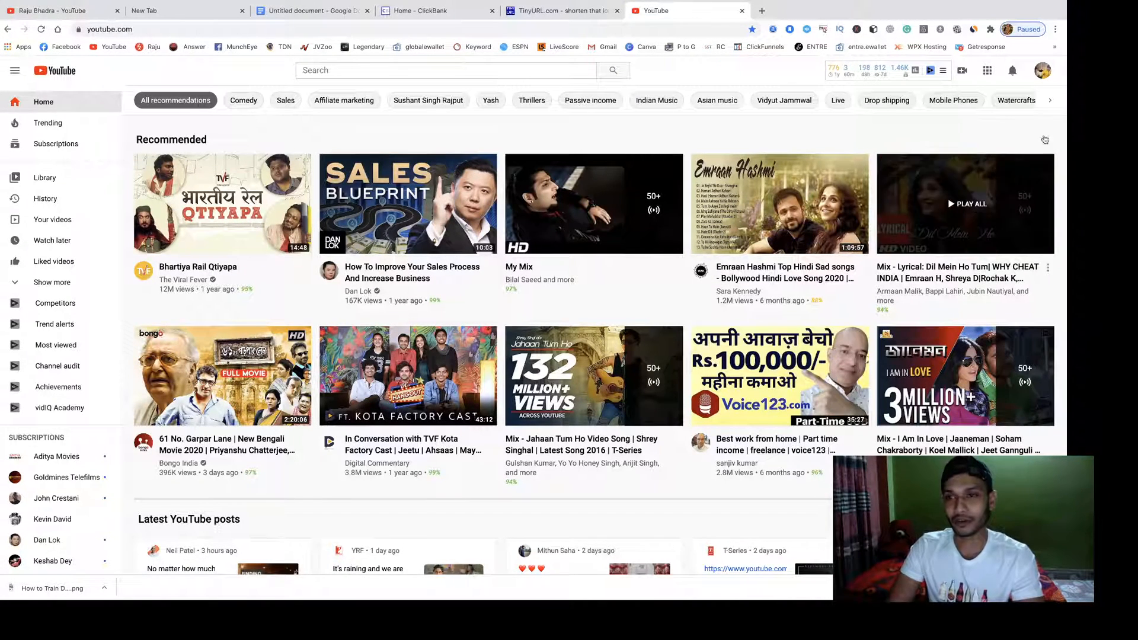
Go from YouTube's account settings to the channel management page and start creating a new channel.
click(1042, 73)
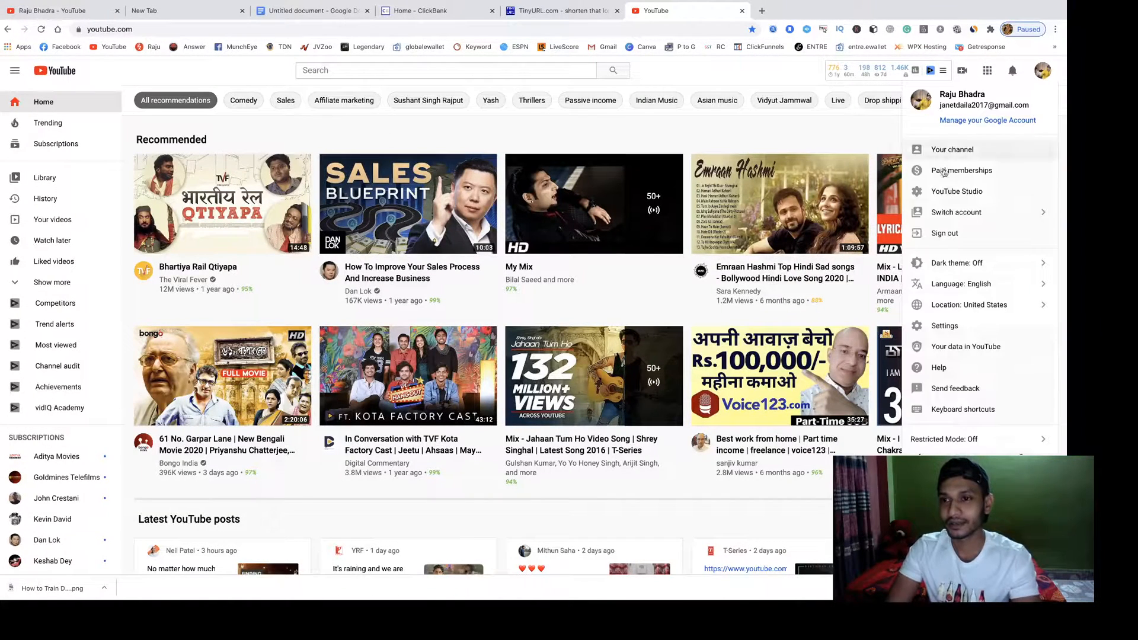
click(953, 327)
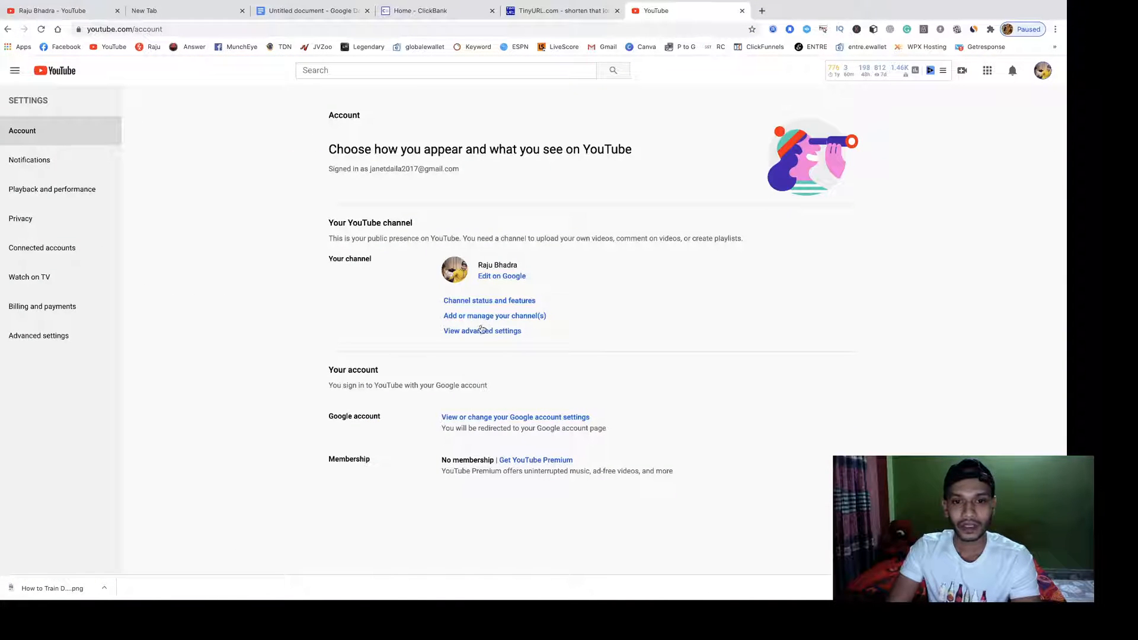
scroll(597, 350, up, 5)
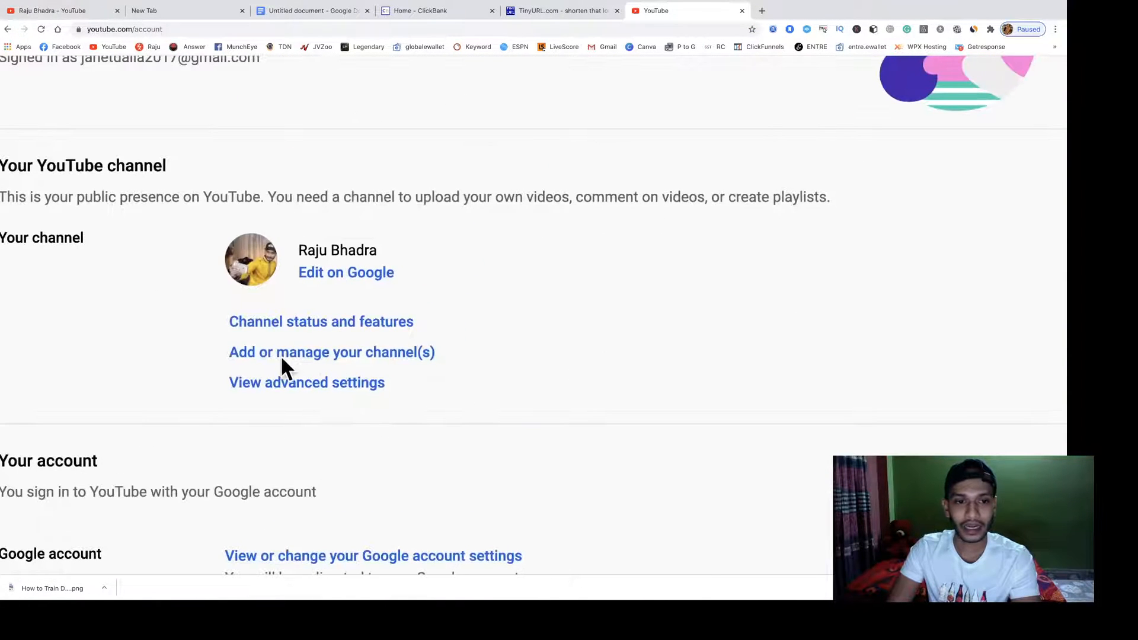
click(360, 360)
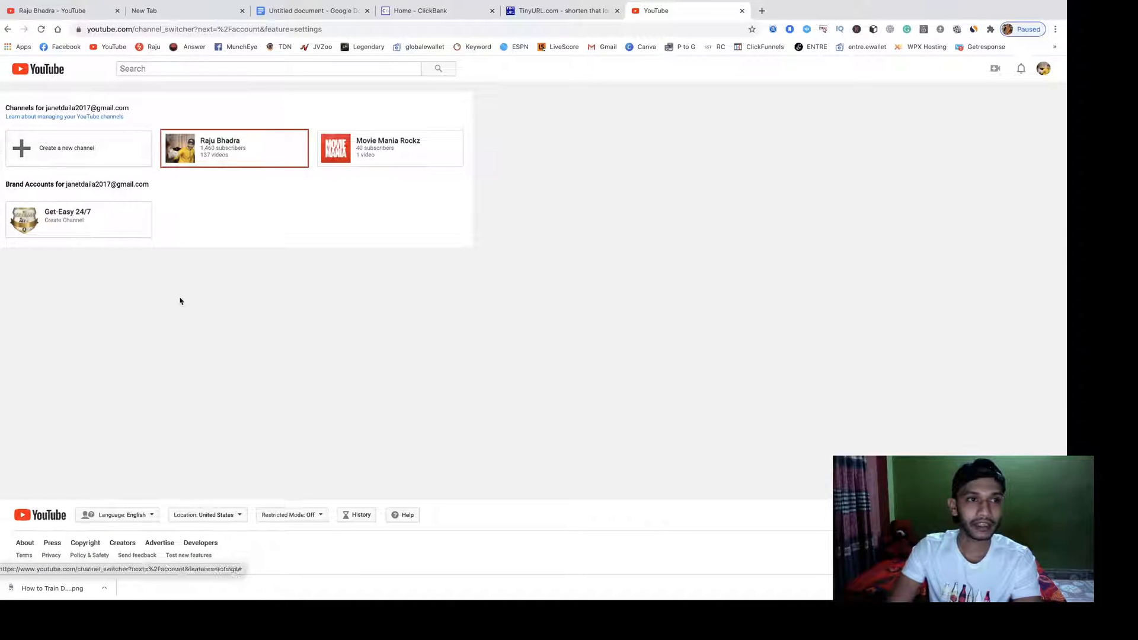
scroll(167, 299, up, 2)
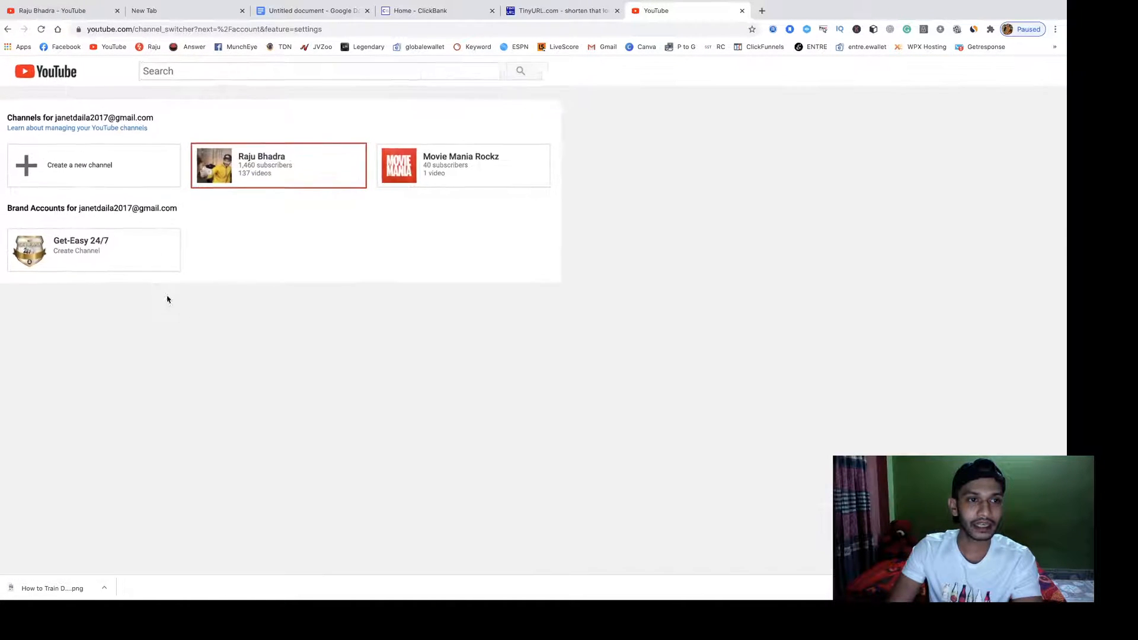
click(81, 168)
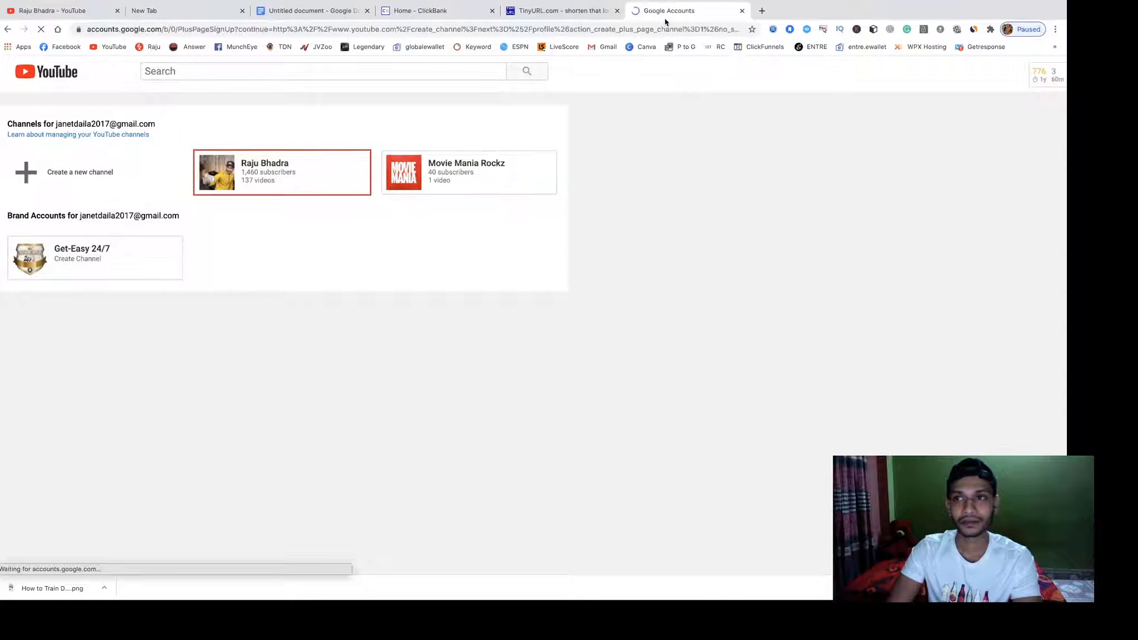
scroll(615, 223, up, 6)
scroll(617, 228, down, 6)
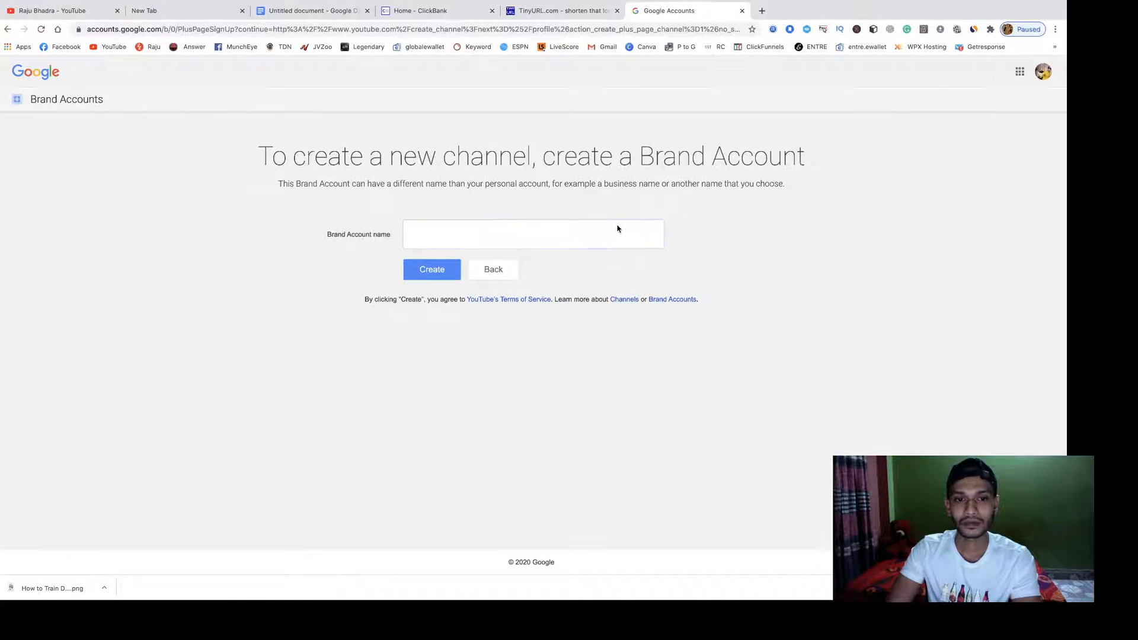
Try to create a Brand Account for the new channel named "Dog Training Clue 24/7".
click(471, 230)
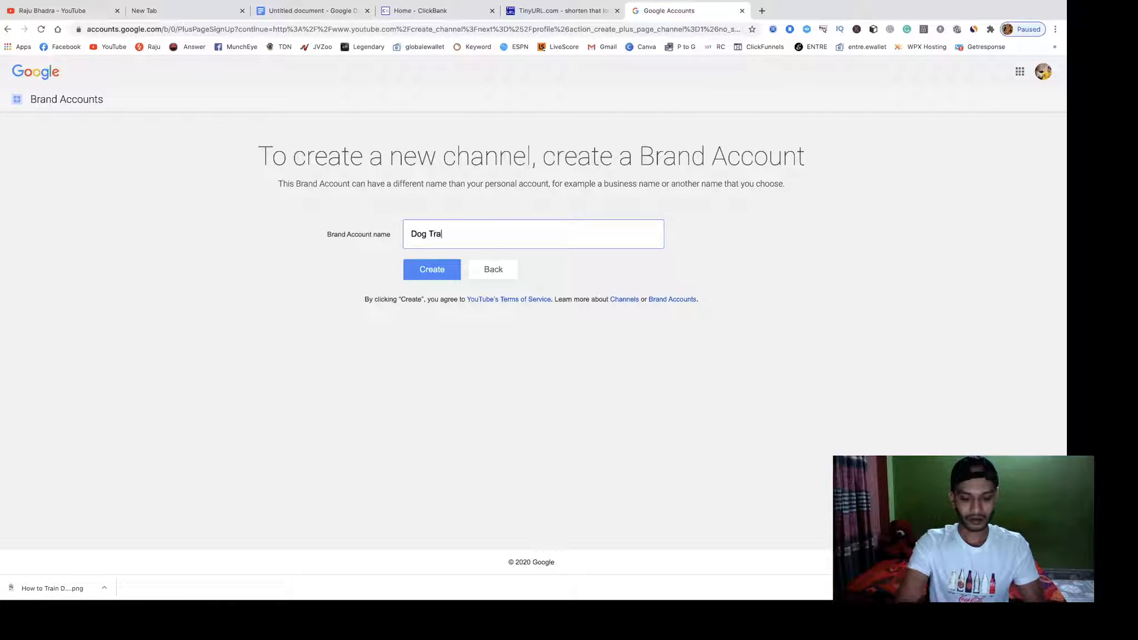
text(ing)
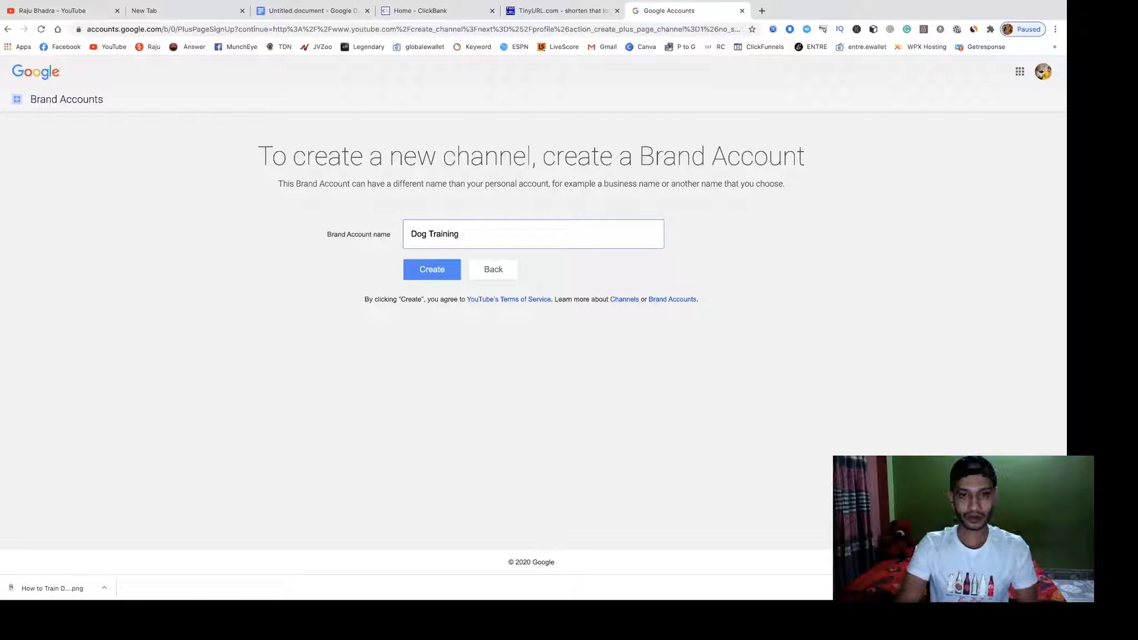
text( Cl)
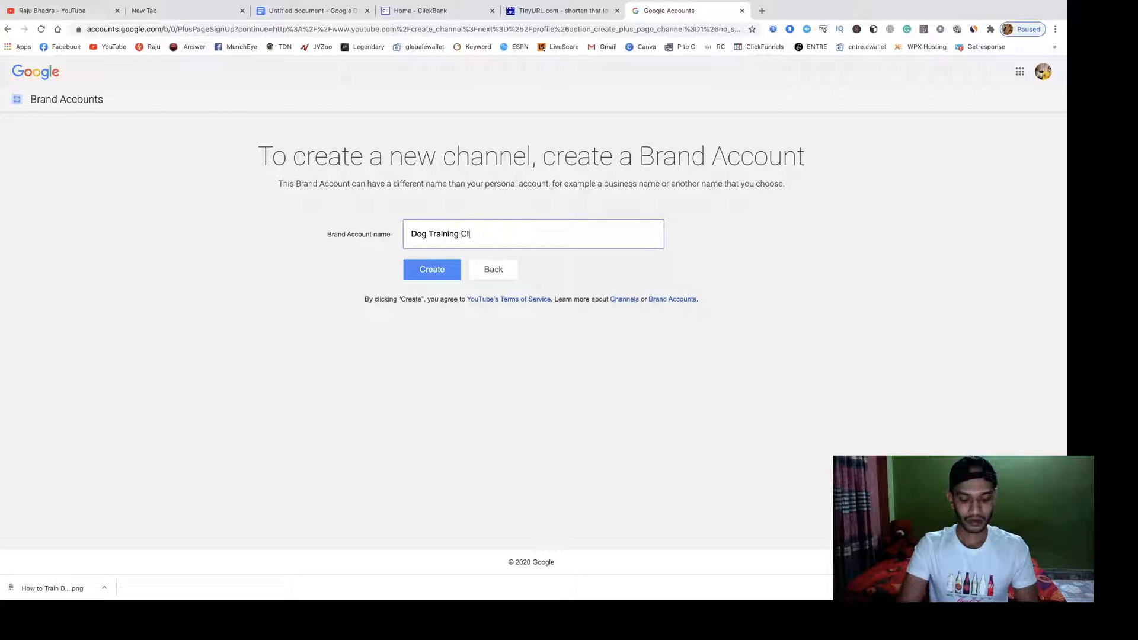
text(ue @4)
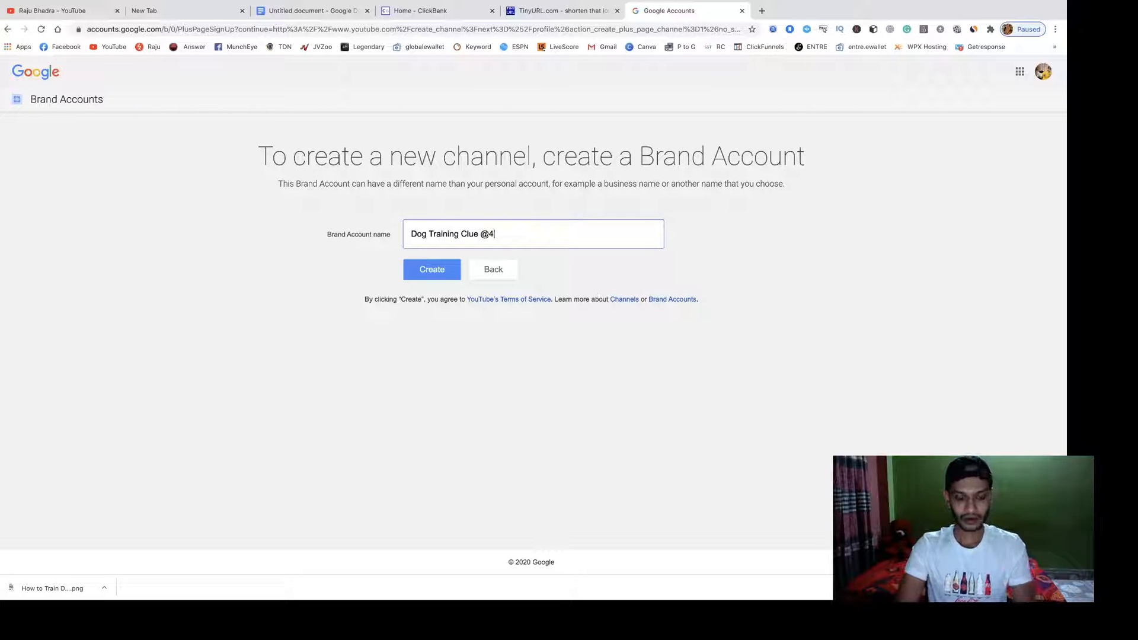
text(/7)
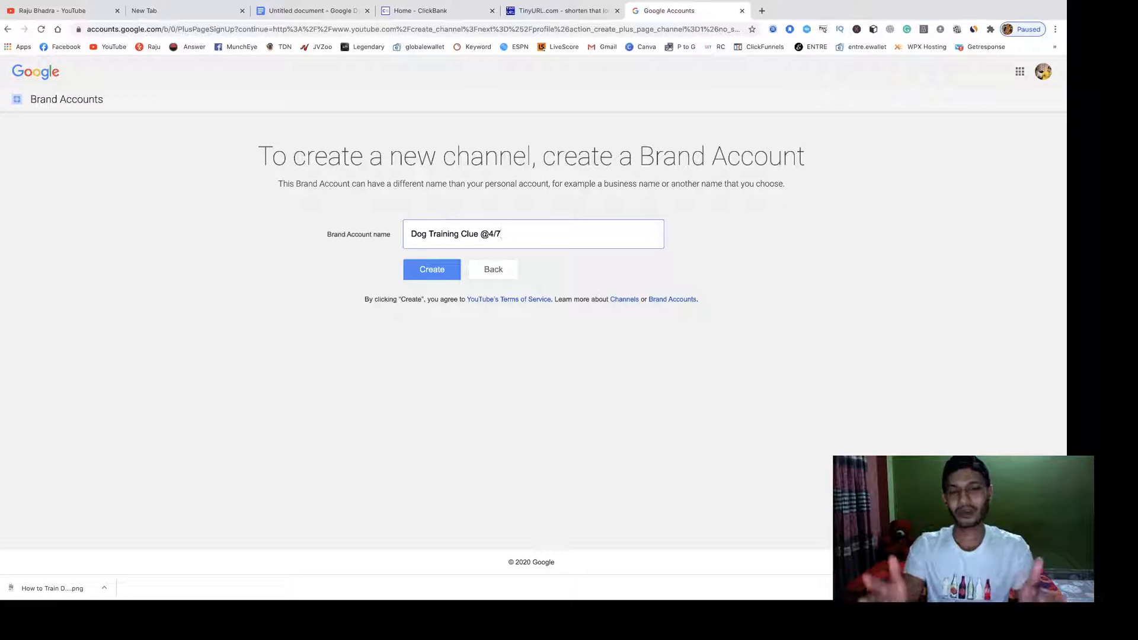
key(BackSpace)
key(BackSpace)
key(BackSpace)
key(BackSpace)
key(BackSpace)
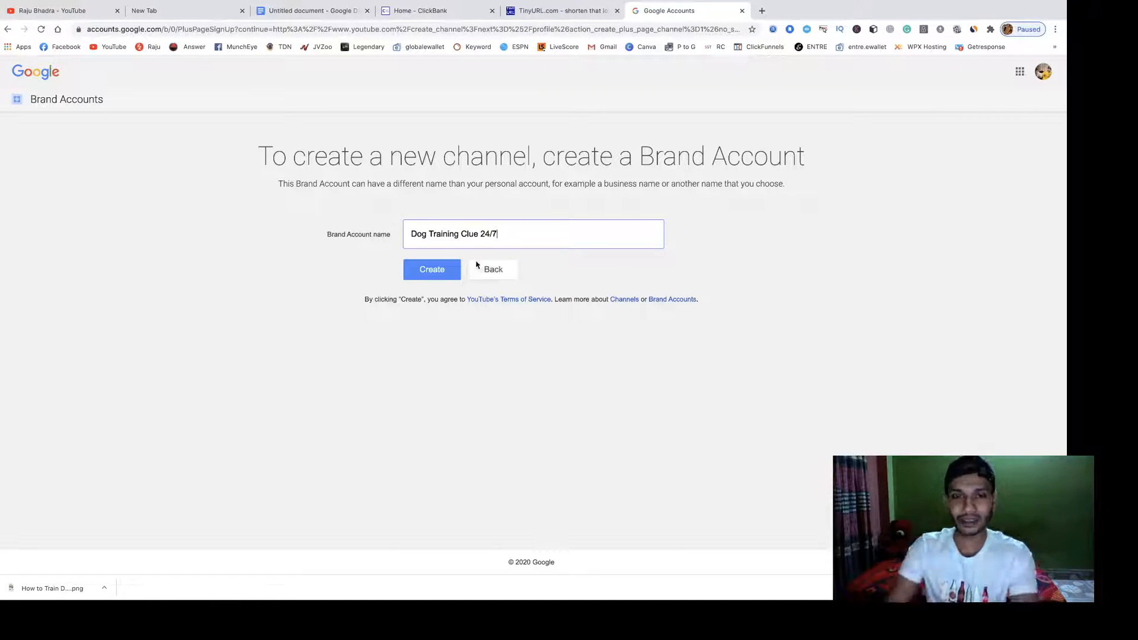
click(425, 270)
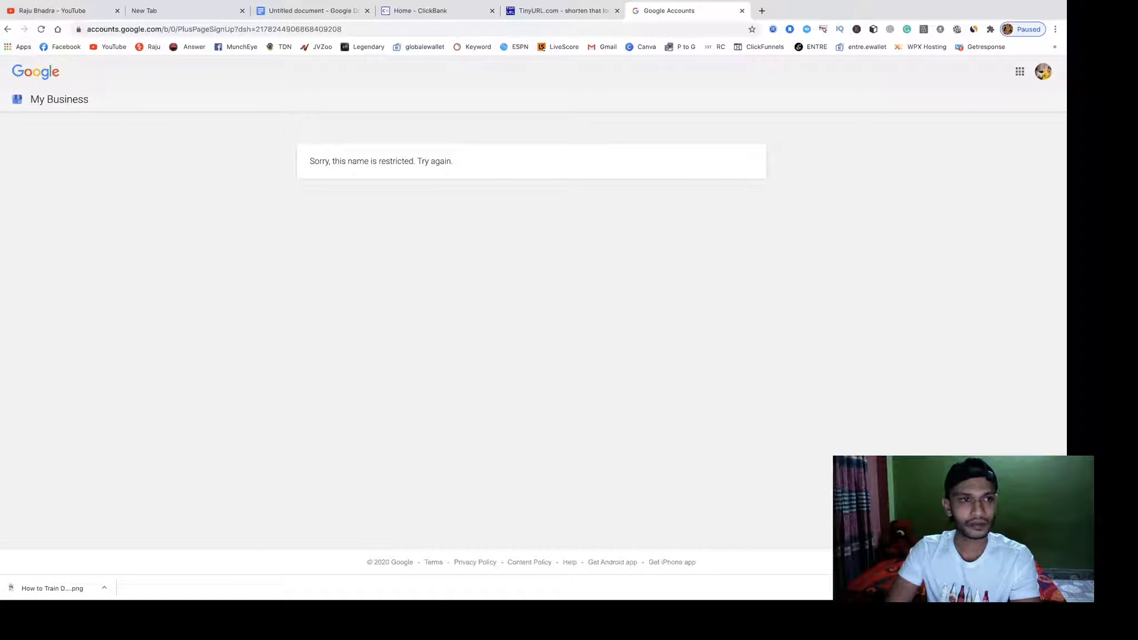
Return to the Brand Account form, replace the name with "DT24/7" and try to create the account.
click(7, 30)
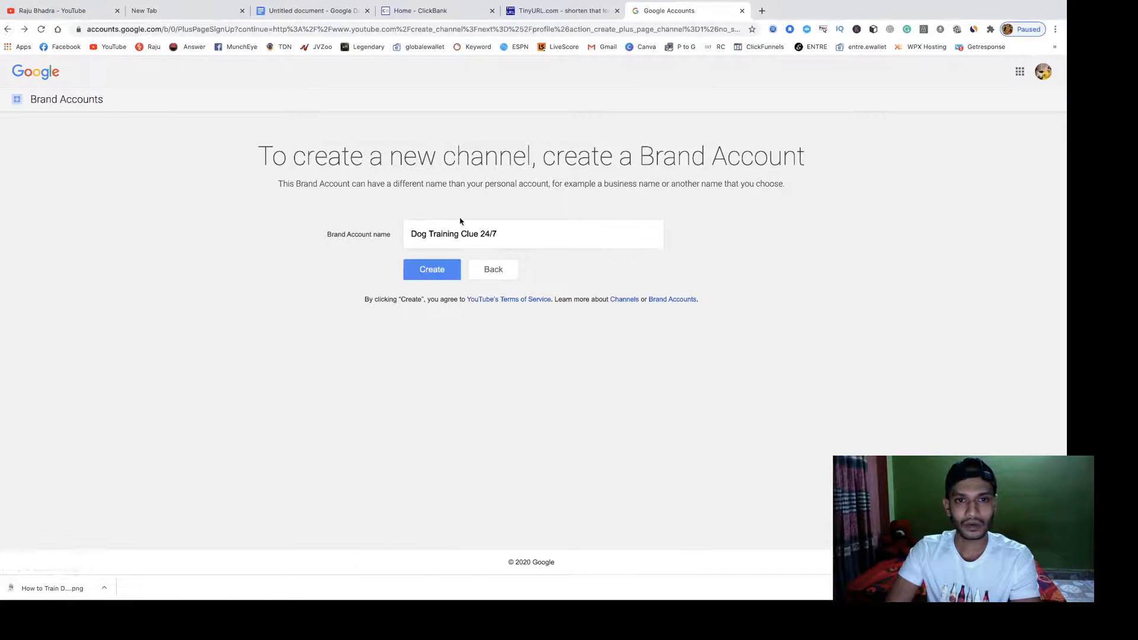
drag(499, 234, 408, 232)
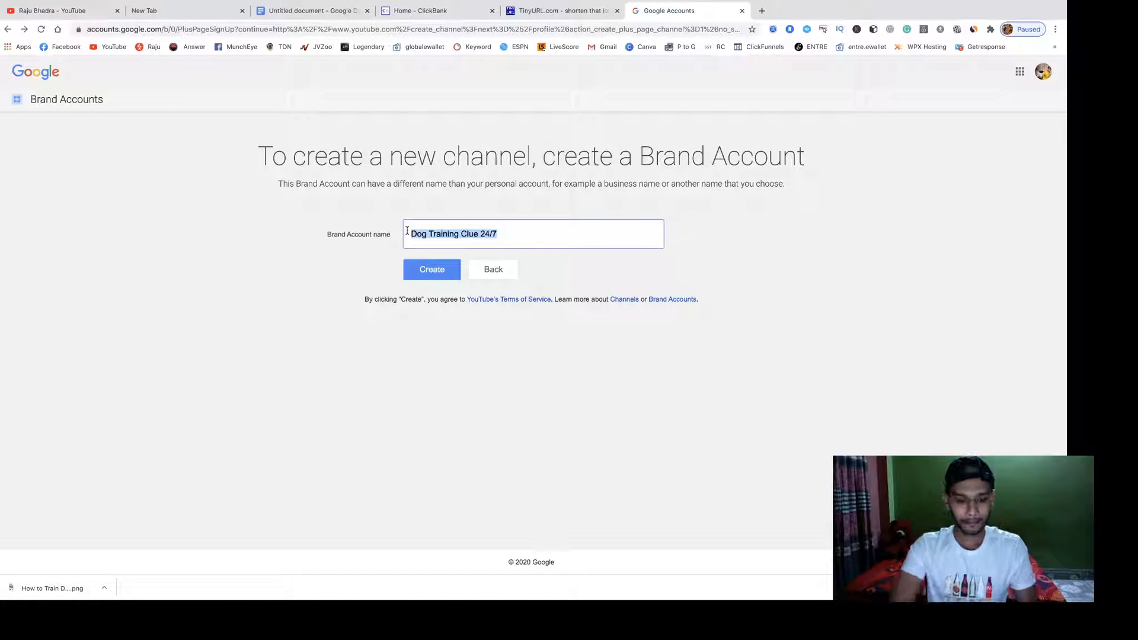
text(Raju)
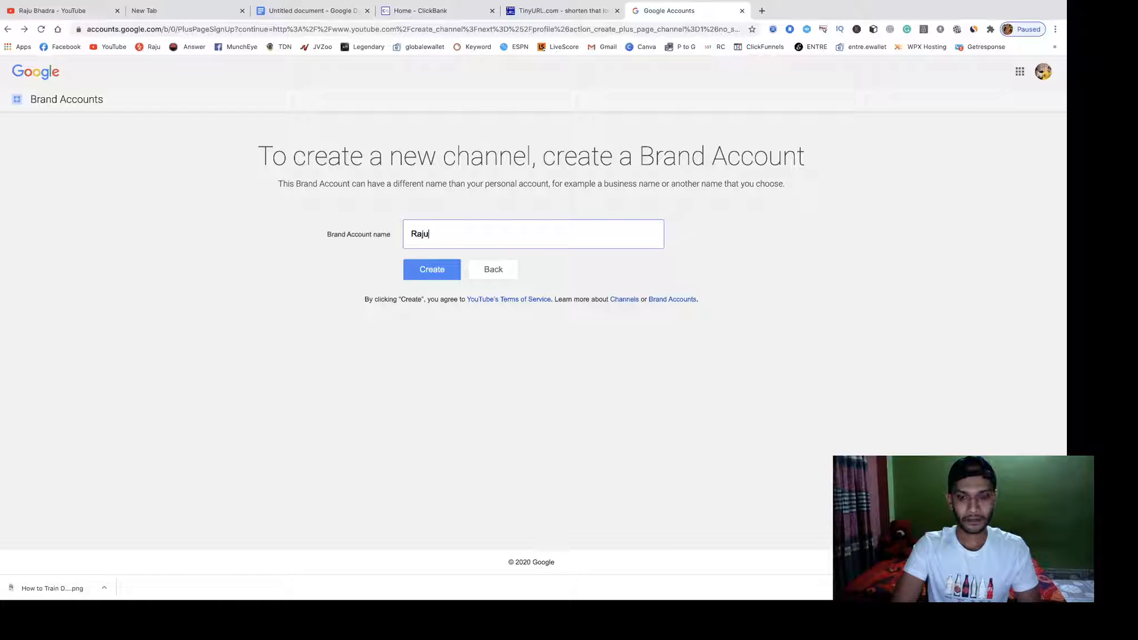
key(BackSpace)
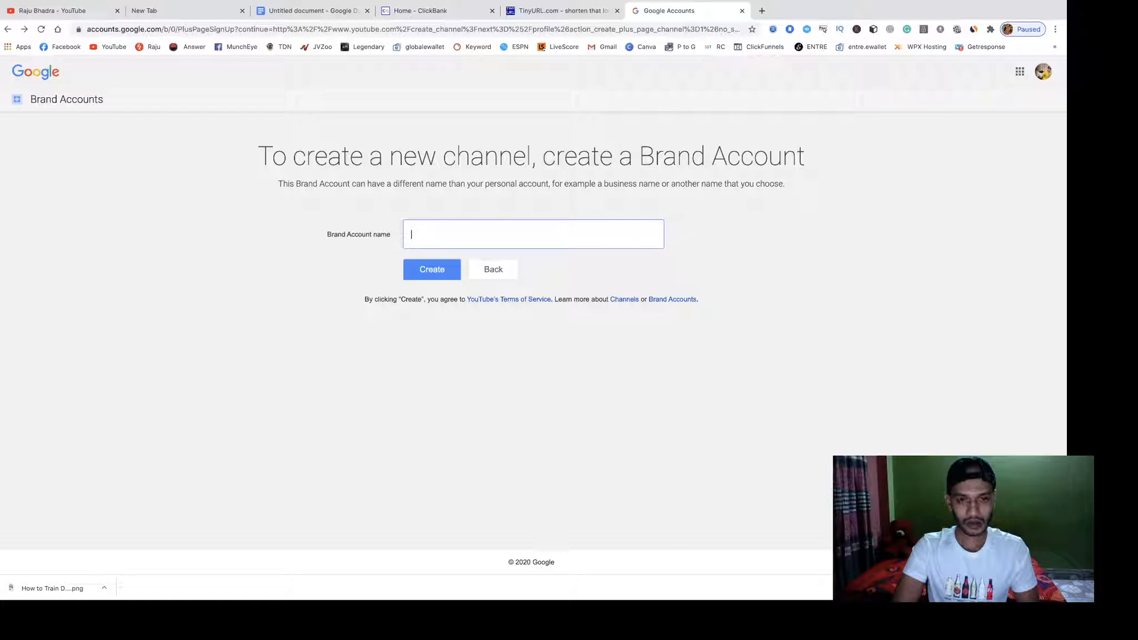
text(D)
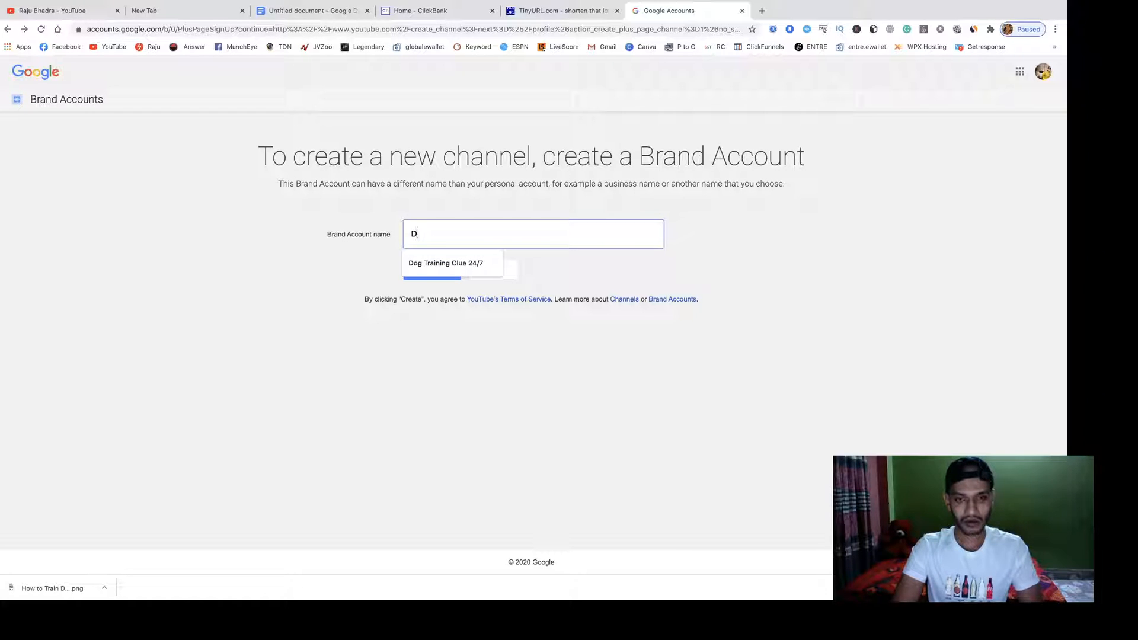
text(T)
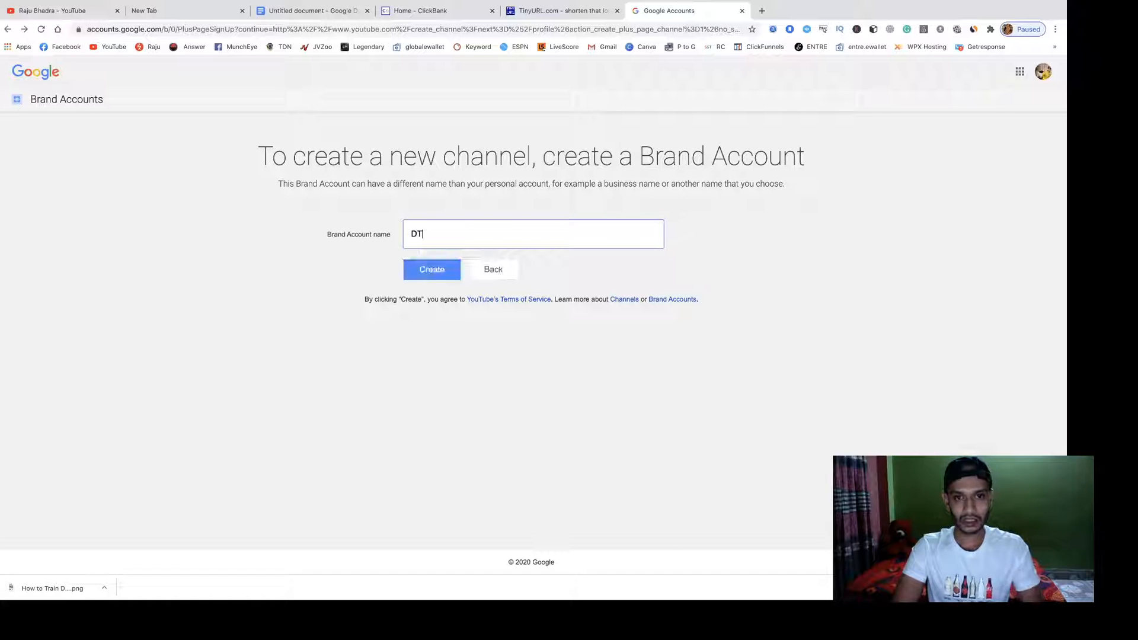
text(24/7)
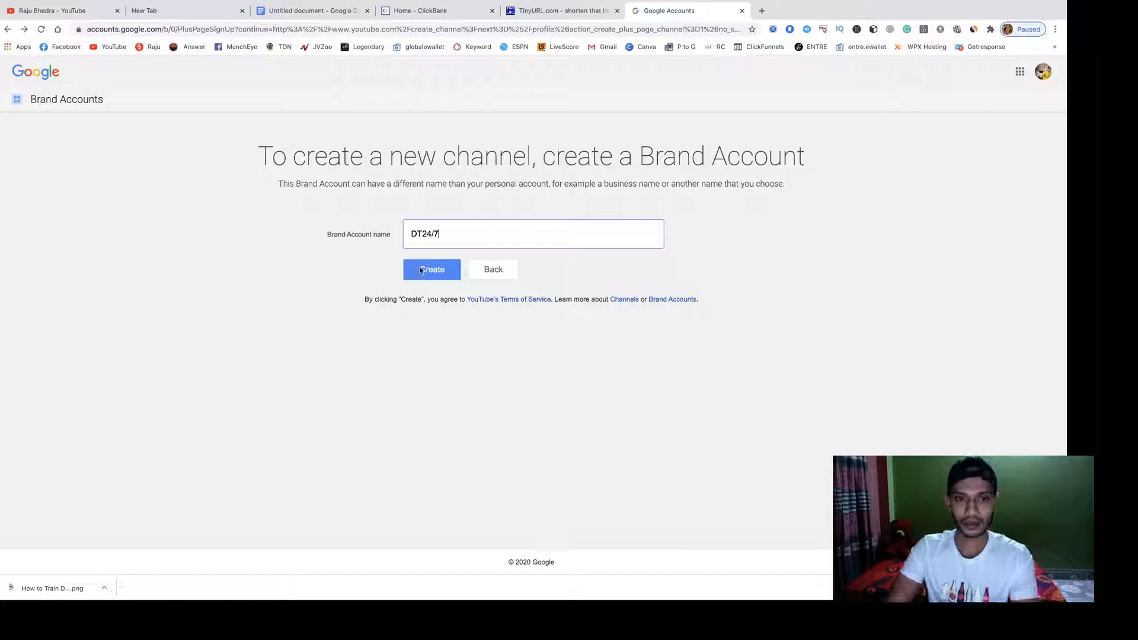
click(423, 272)
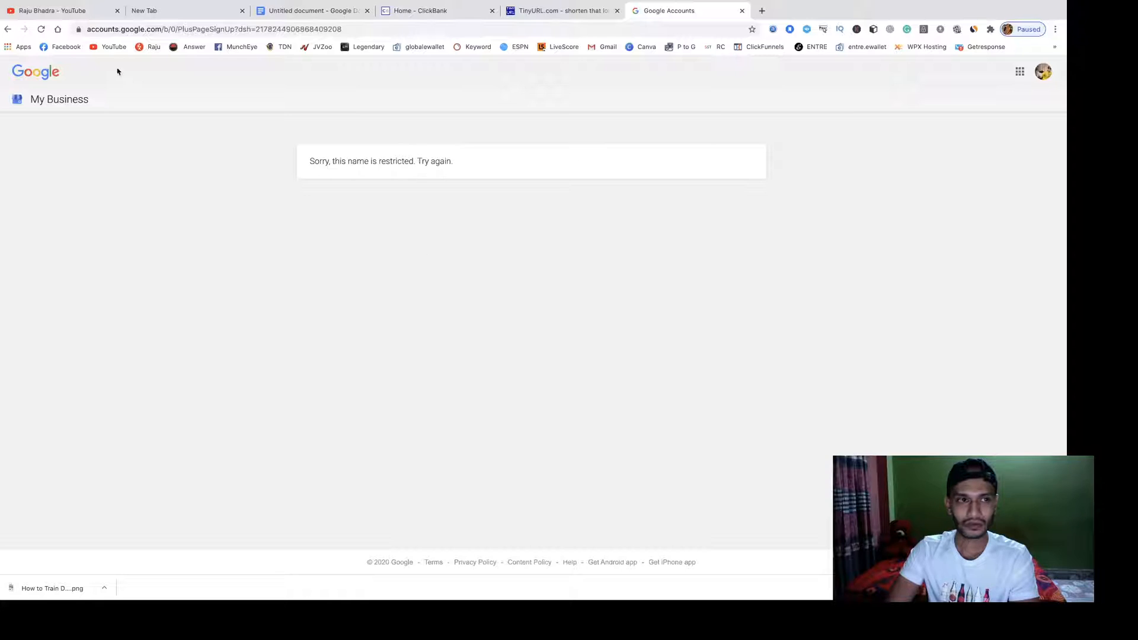
Return to the Brand Account form, replace the name with "BhadraDT", create the channel and open its customization page.
click(7, 29)
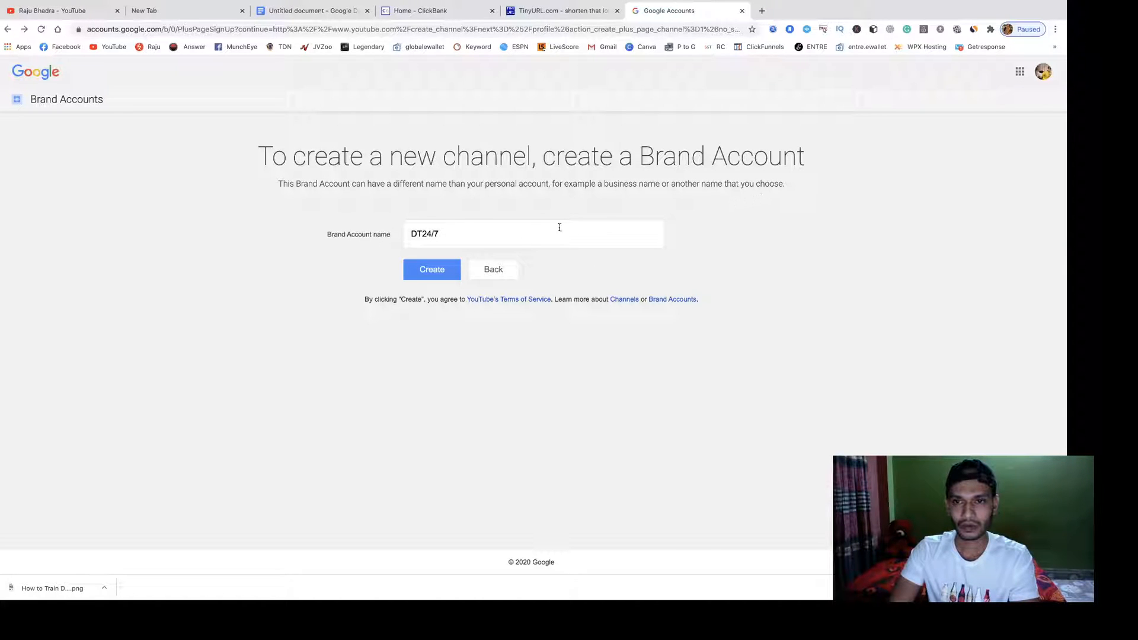
drag(471, 233, 399, 237)
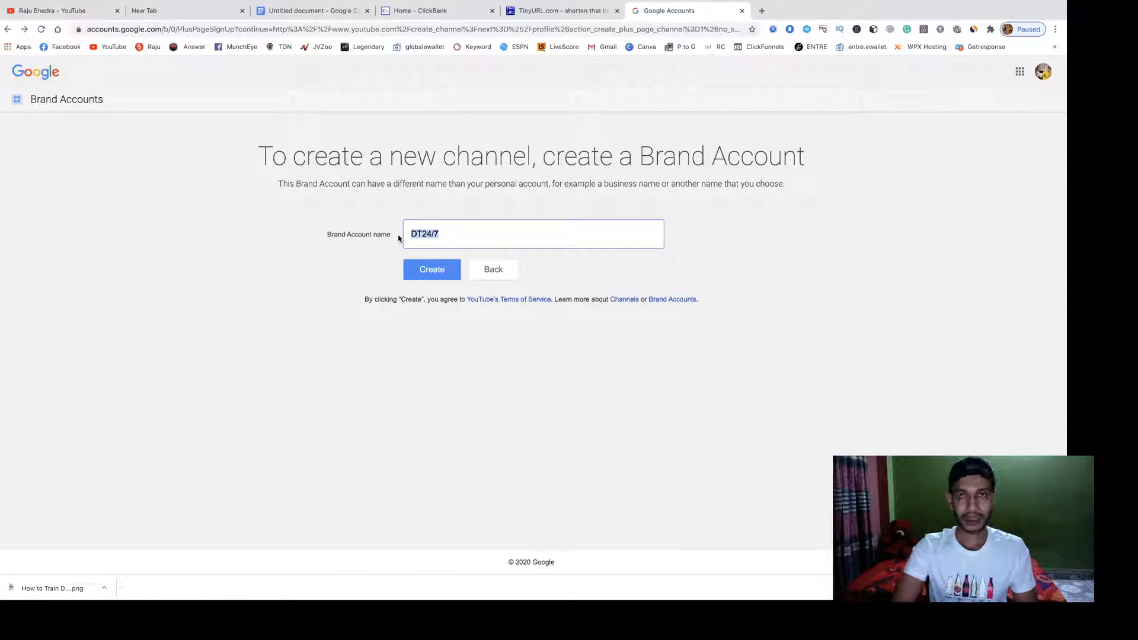
text(BhadraDT)
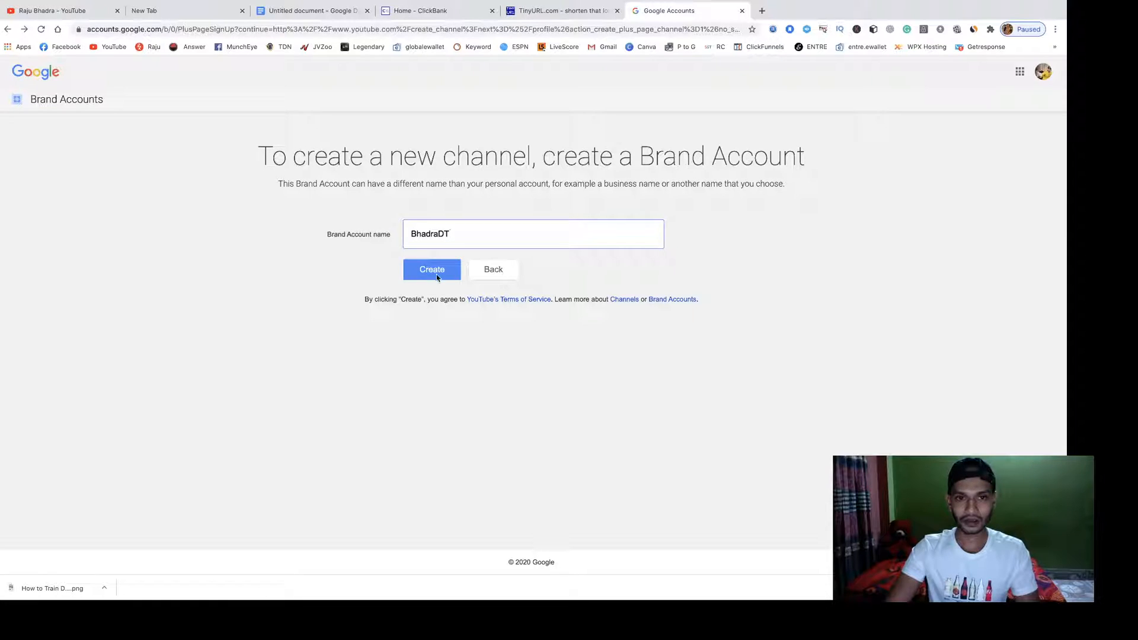
click(437, 276)
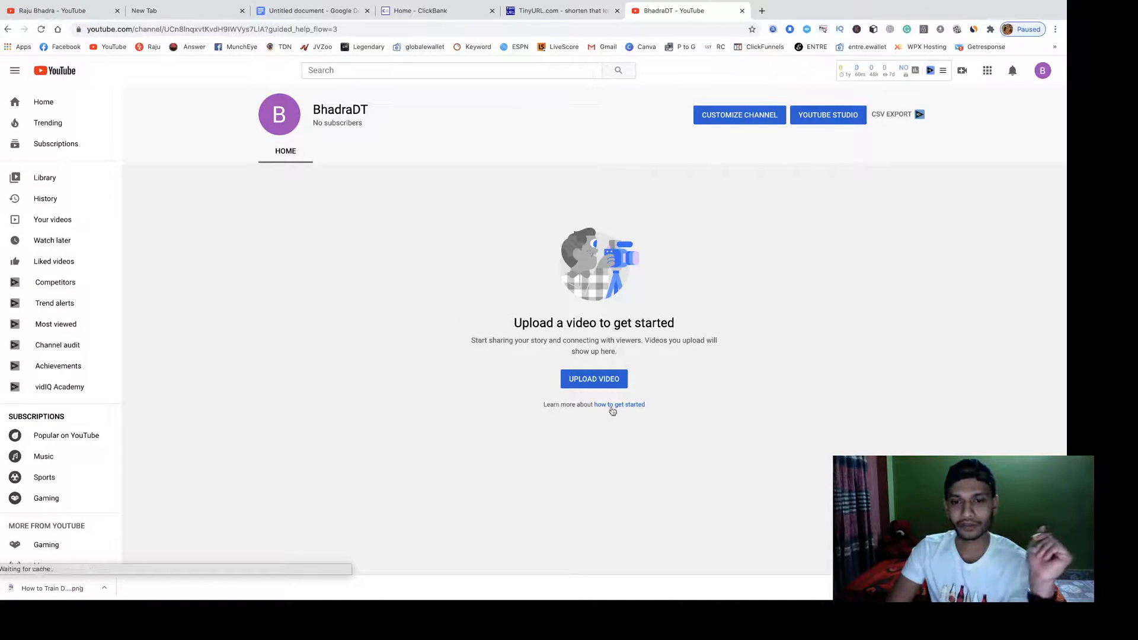
click(745, 116)
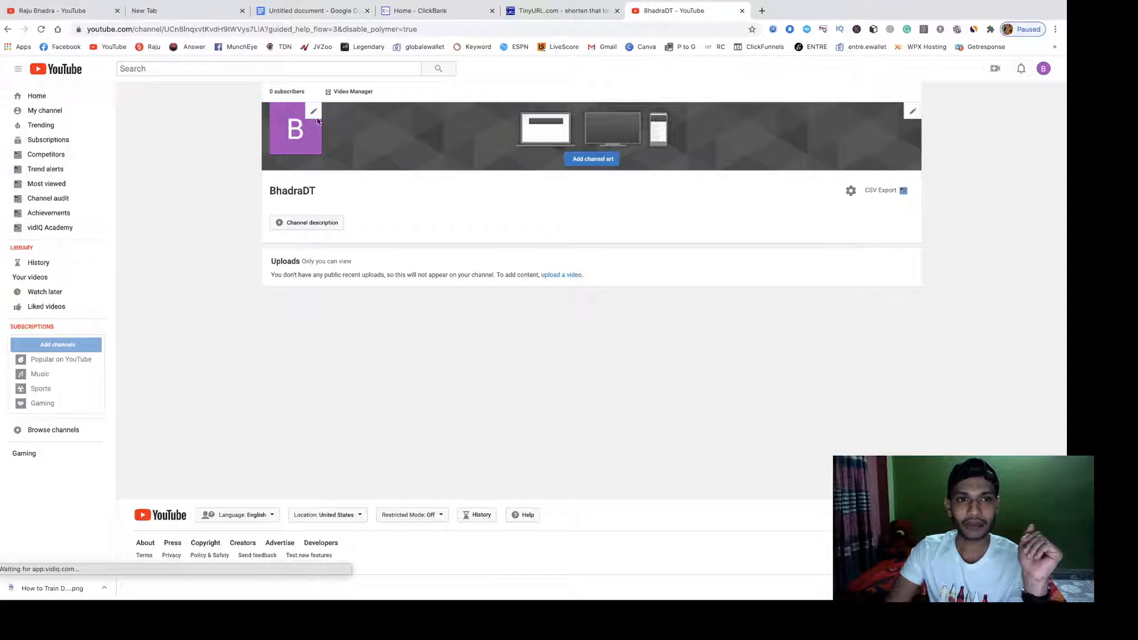
click(314, 111)
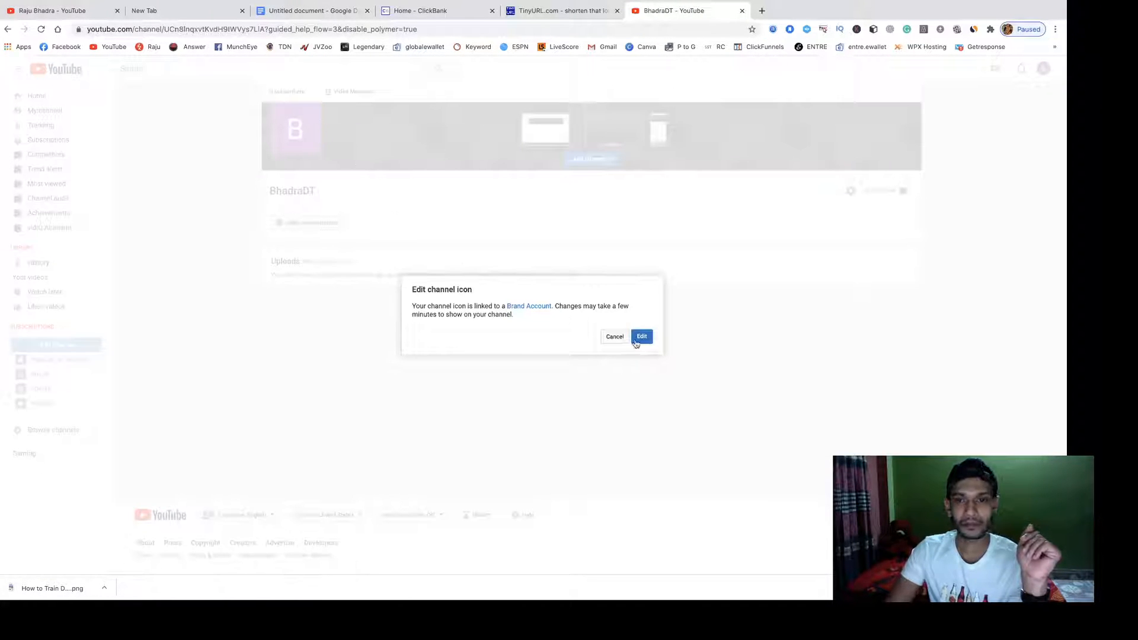
click(530, 306)
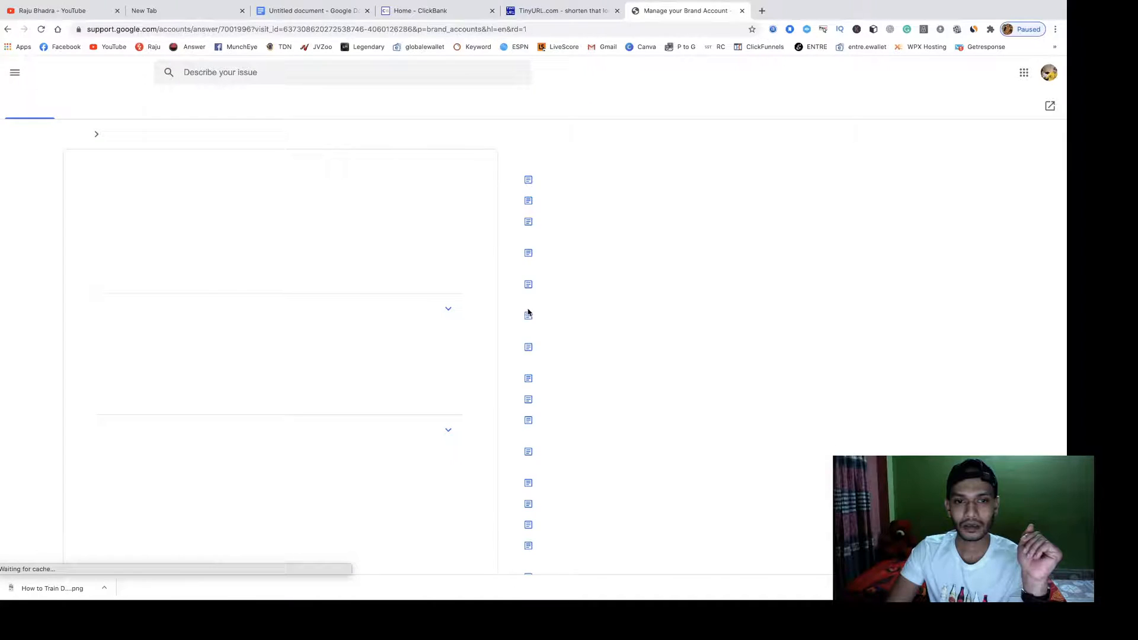
click(7, 29)
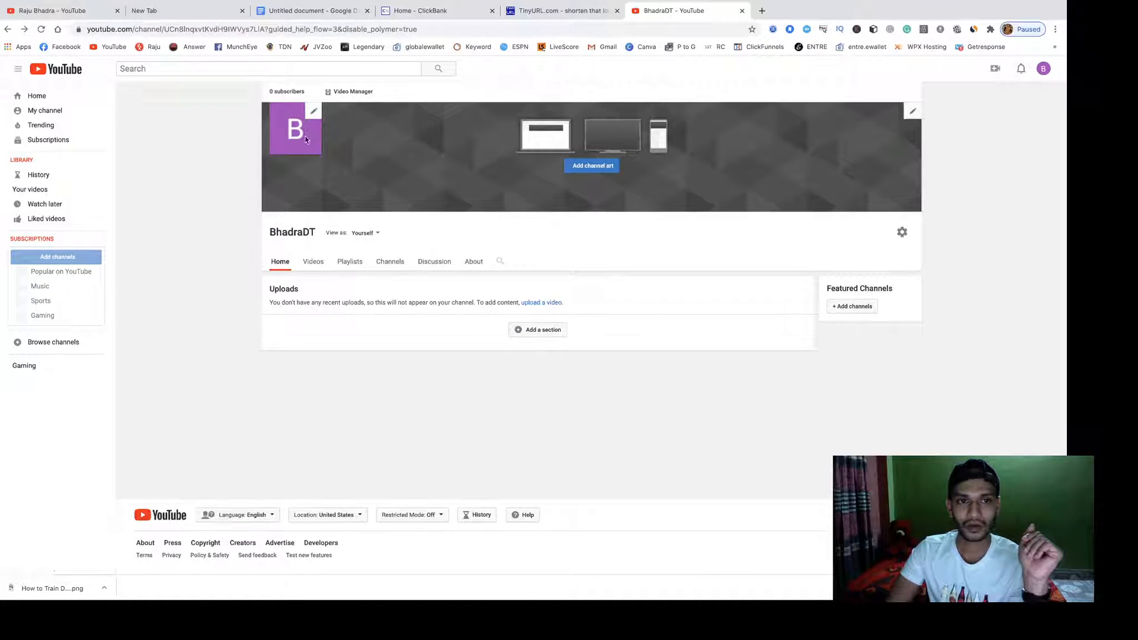
Edit the channel icon by uploading dog-1210559__340.jpg from the Desktop and accepting the crop around the dog.
click(315, 117)
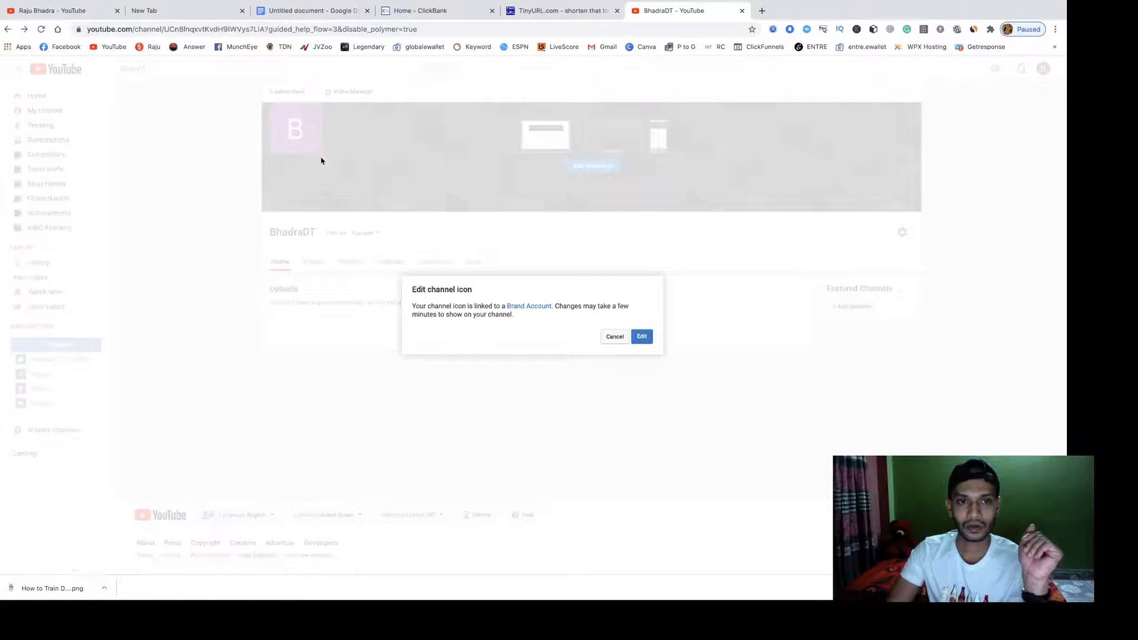
click(641, 336)
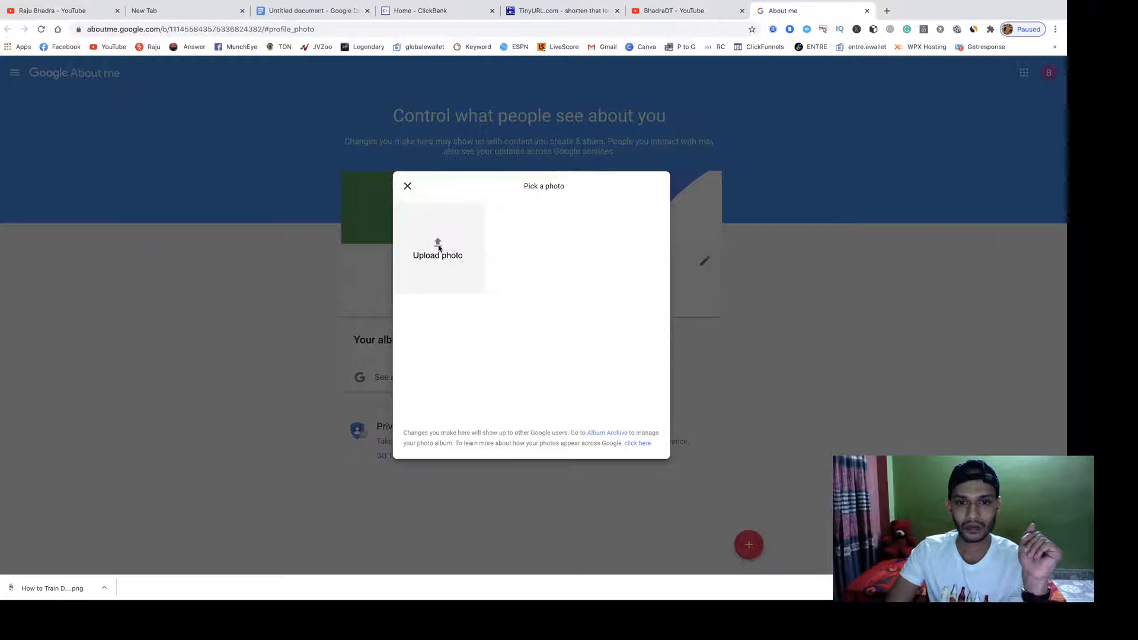
click(438, 244)
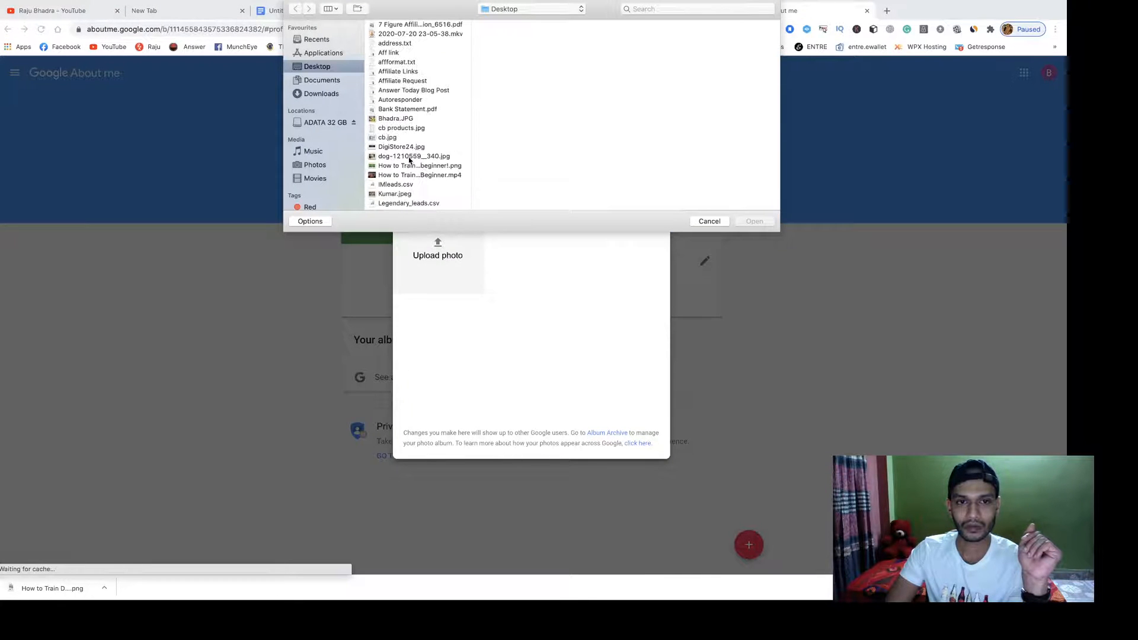
click(409, 156)
click(755, 224)
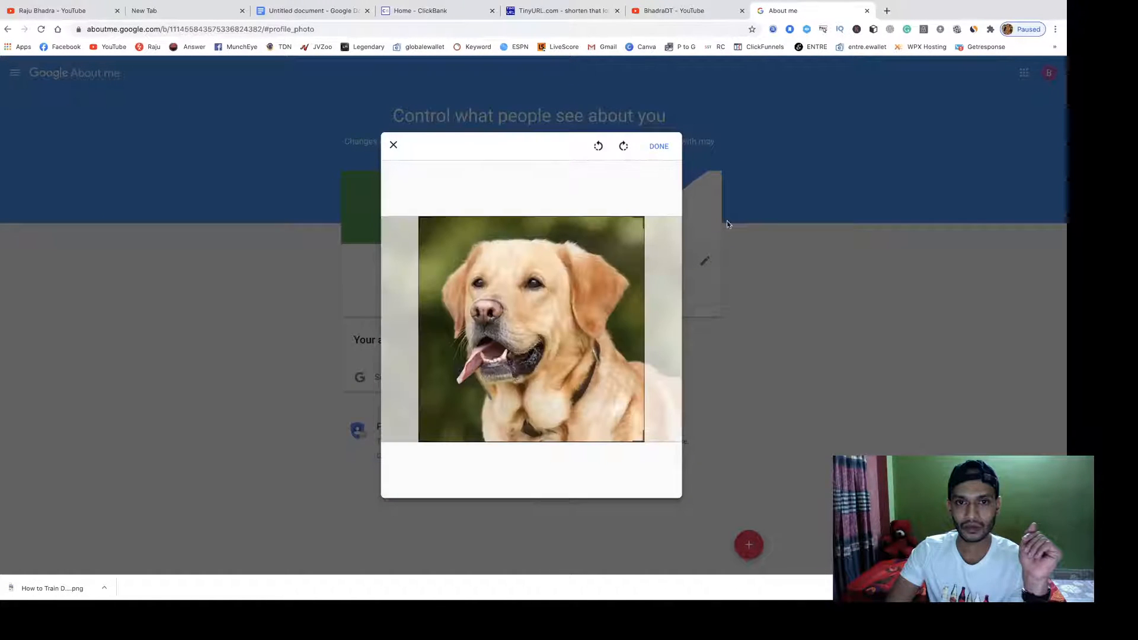
drag(540, 339, 540, 339)
click(658, 147)
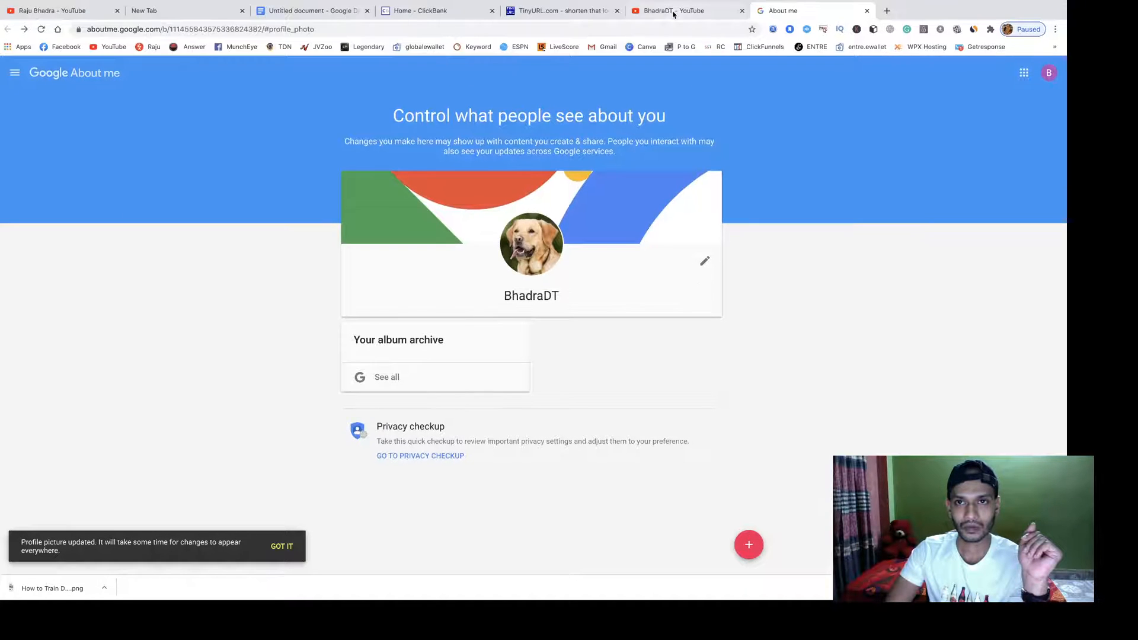
Go back to the BhadraDT channel page, reload it to check the icon and close the About me tab.
click(648, 6)
click(42, 29)
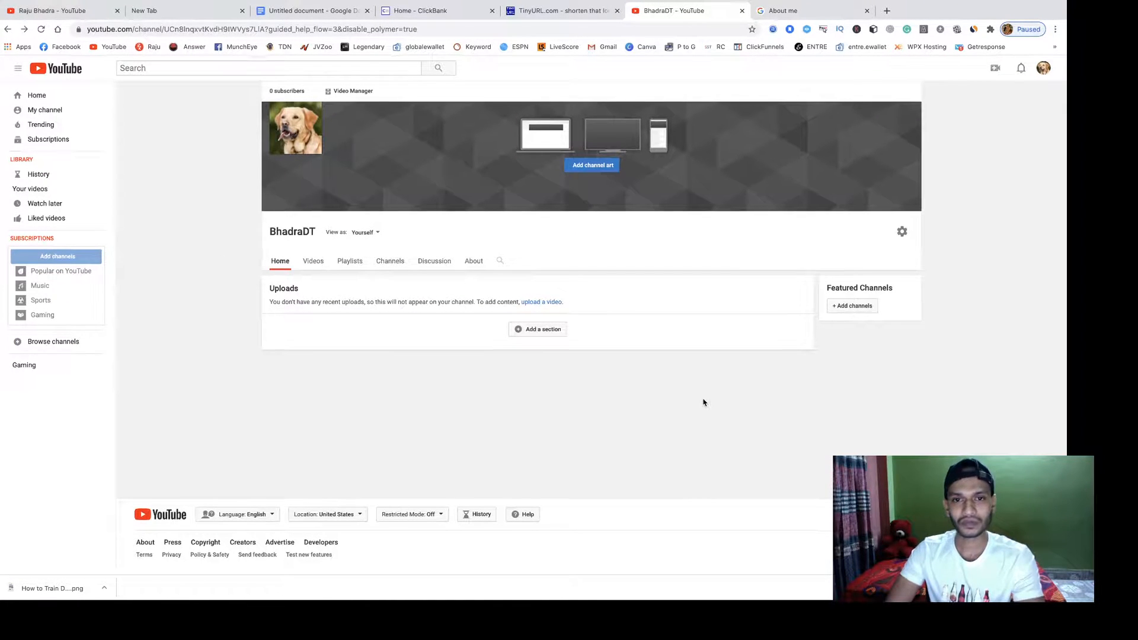
click(599, 169)
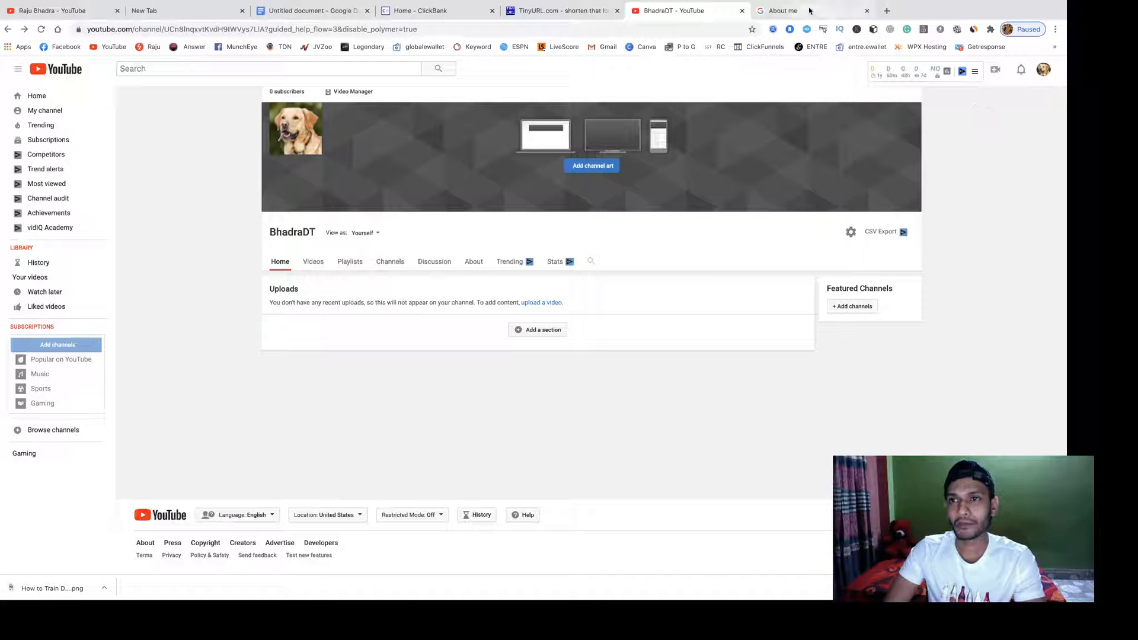
click(867, 11)
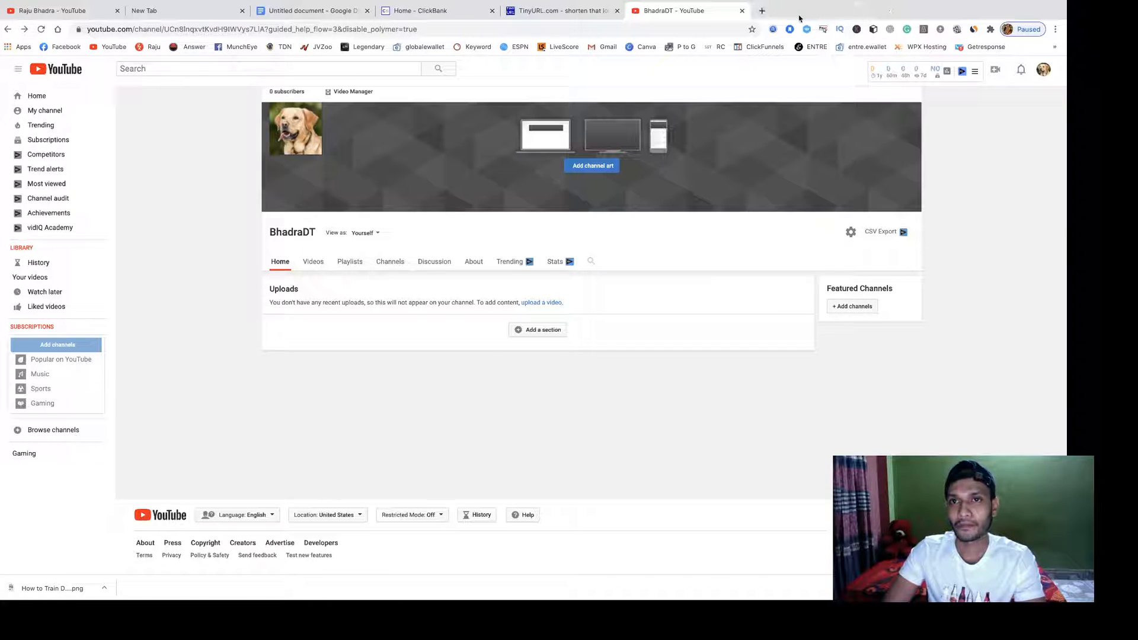
Open youtube.com in a new tab and search for "dog training videos".
click(764, 10)
text(youtube.com)
key(Return)
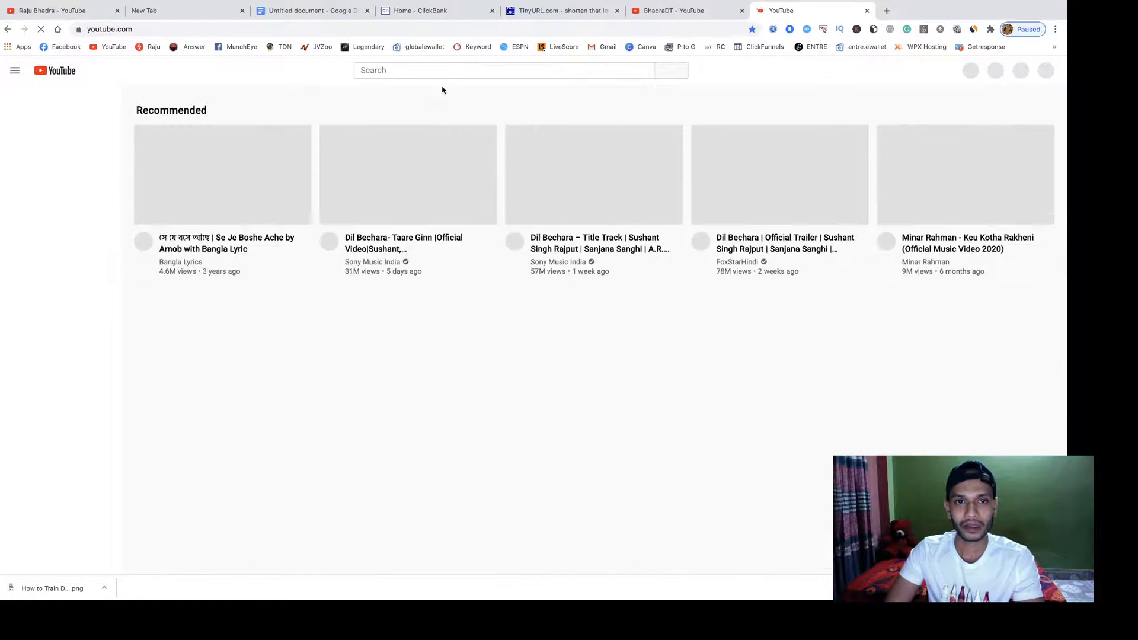
click(432, 72)
text(d)
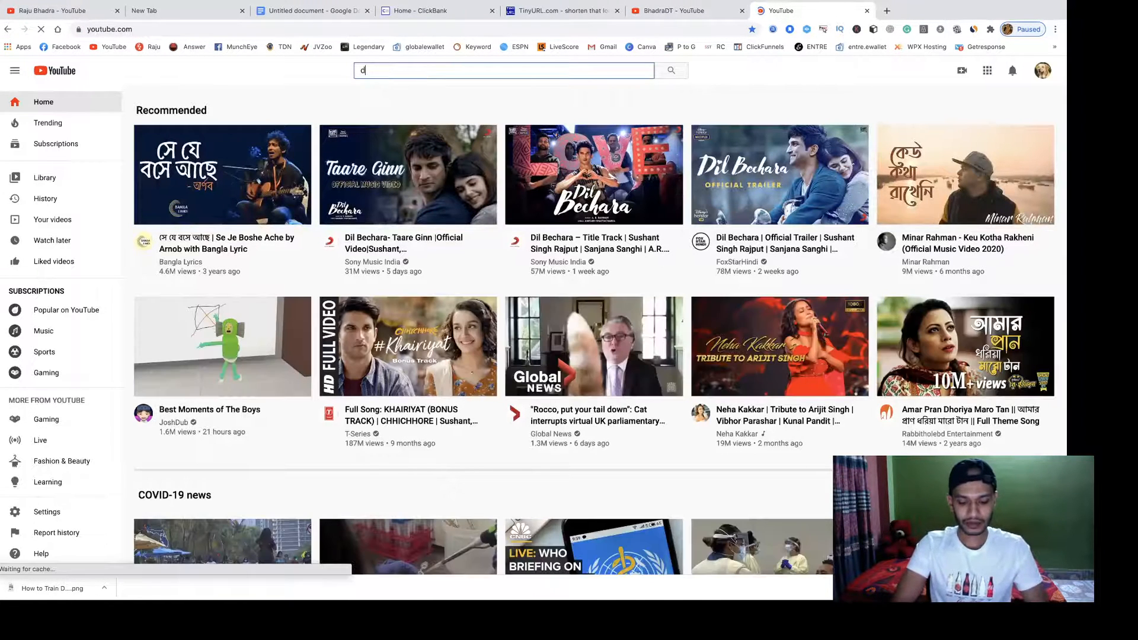
text(o)
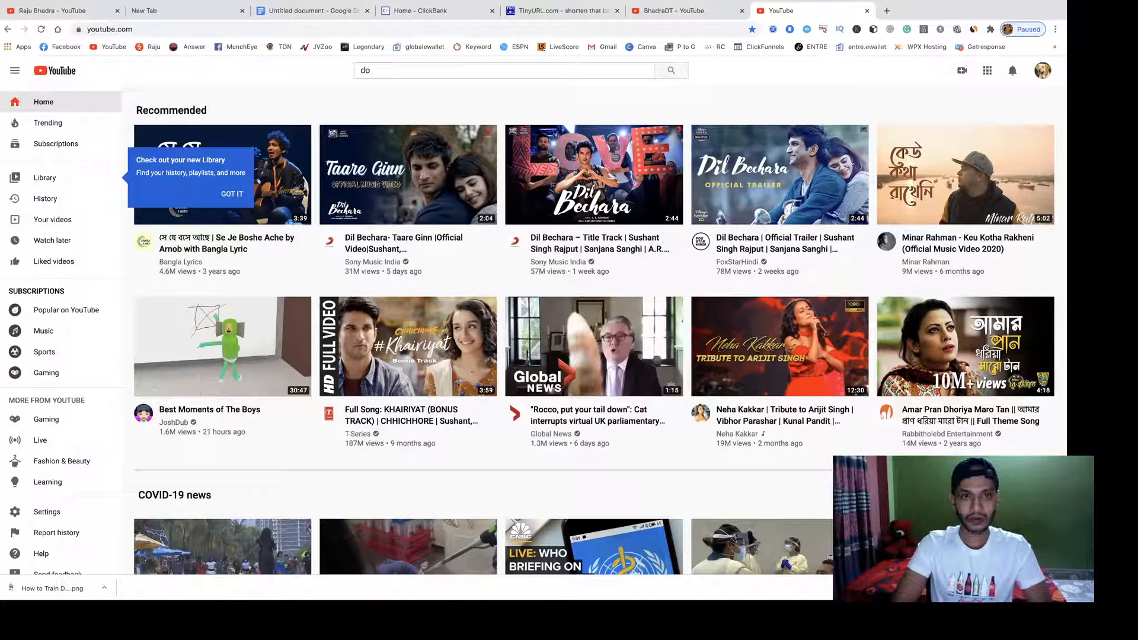
click(384, 71)
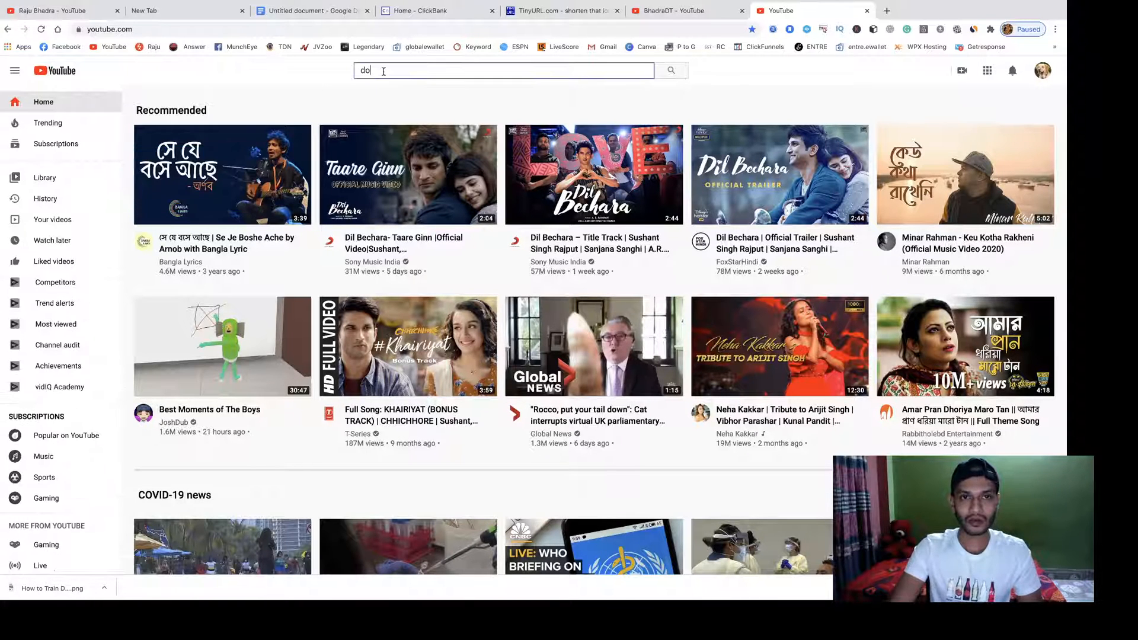
text(g training)
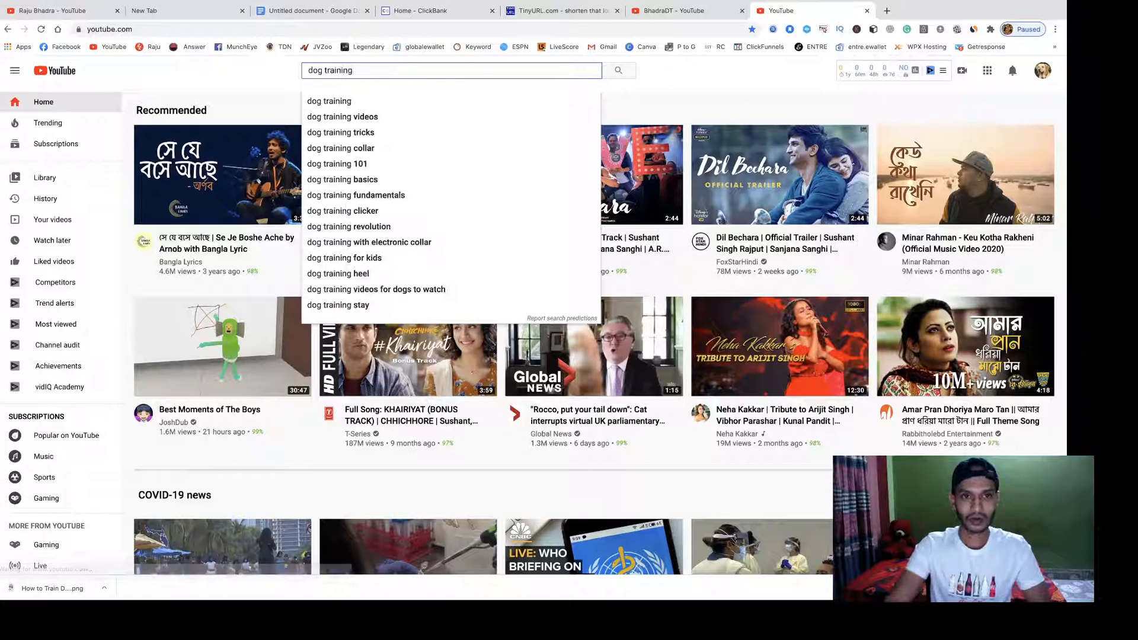
click(361, 116)
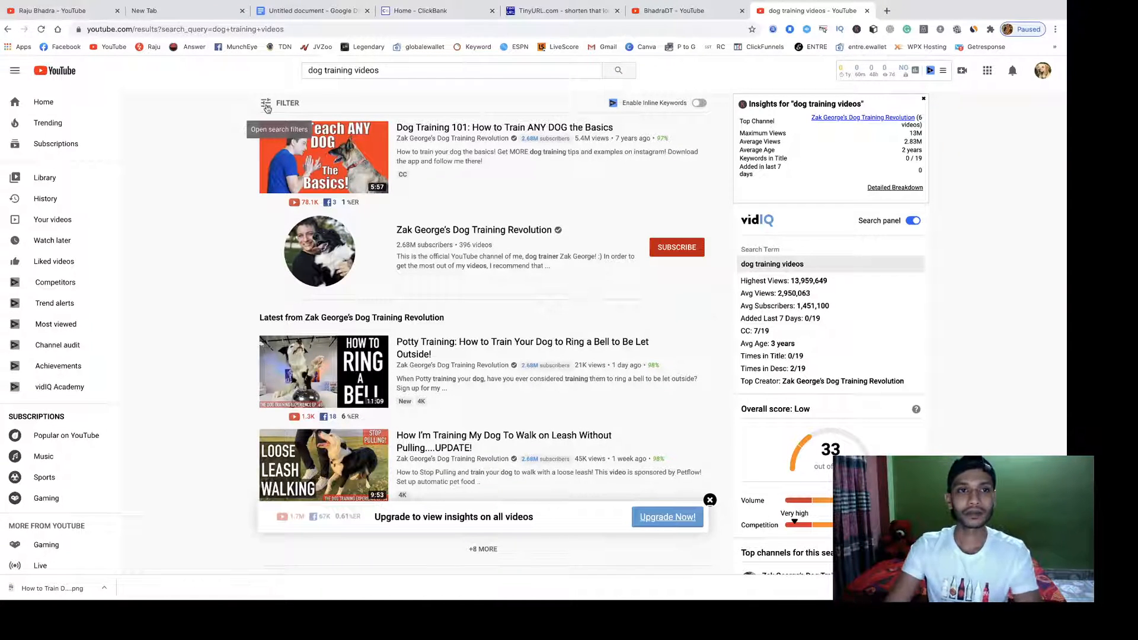
Filter the dog training video results to Creative Commons and collapse the filter options.
click(267, 107)
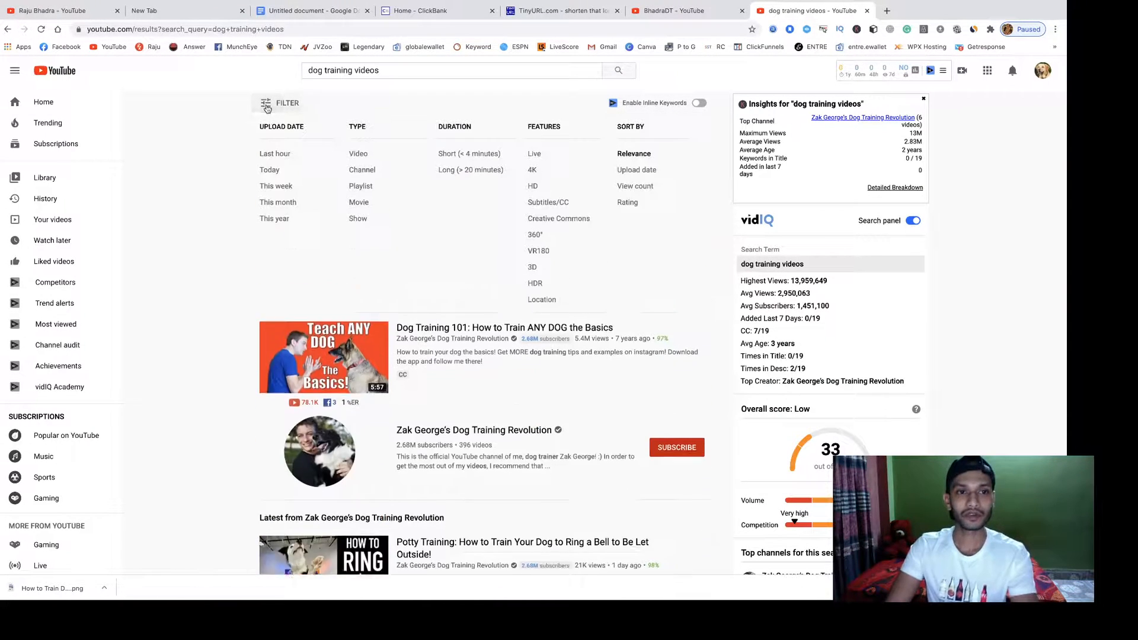
click(558, 220)
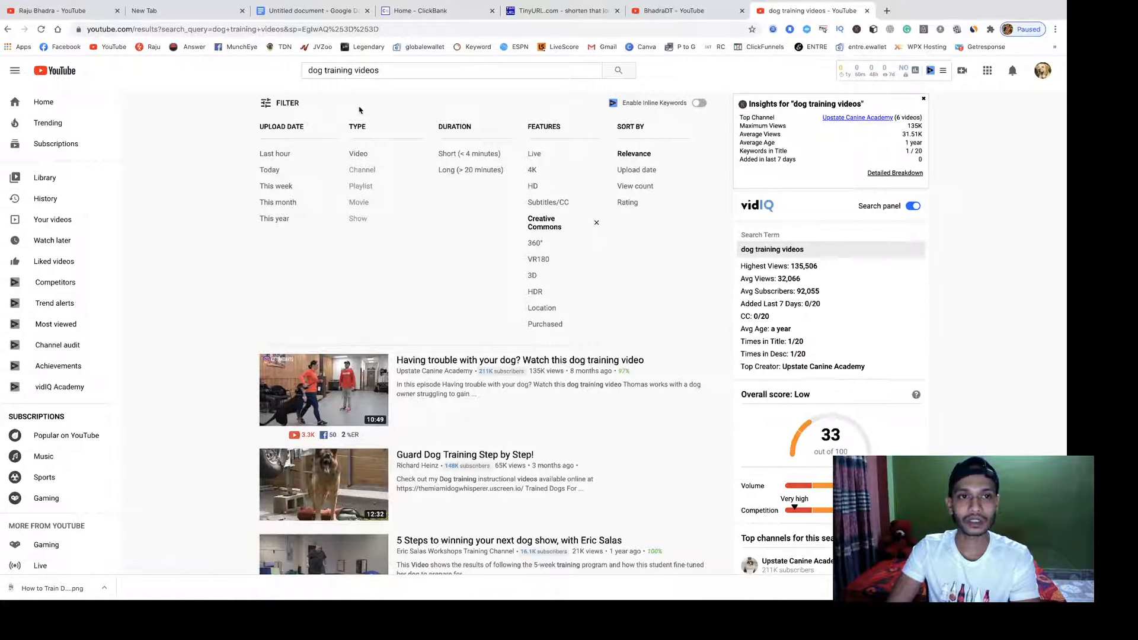
click(279, 104)
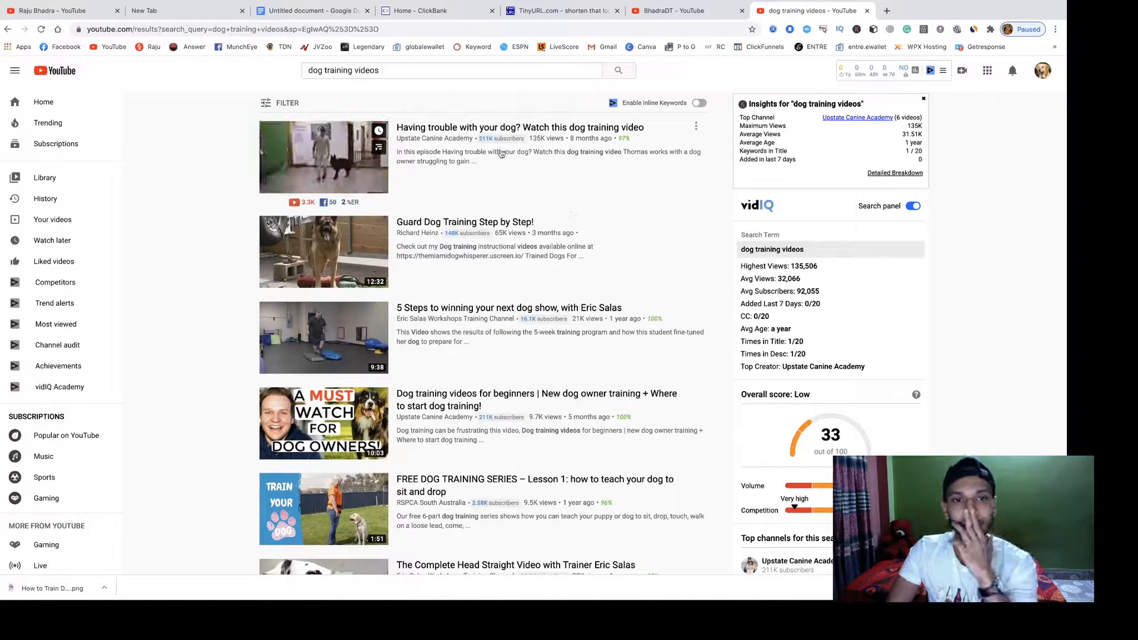
Open the result "Having trouble with your dog? Watch this dog training video" in a new tab and switch to it.
right_click(476, 132)
click(504, 135)
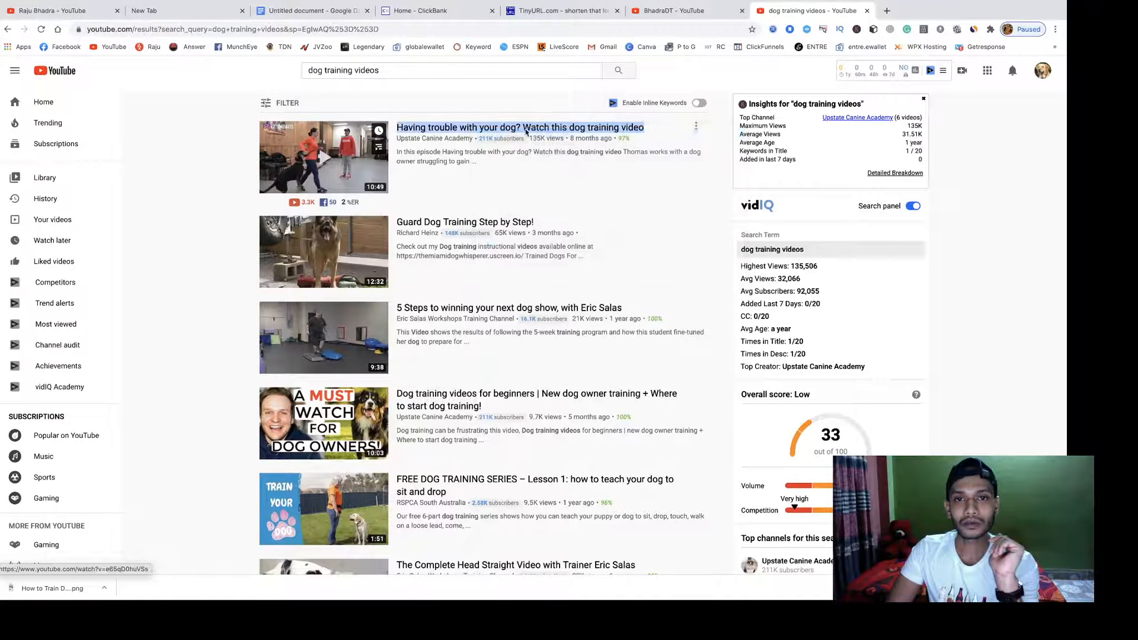
click(913, 12)
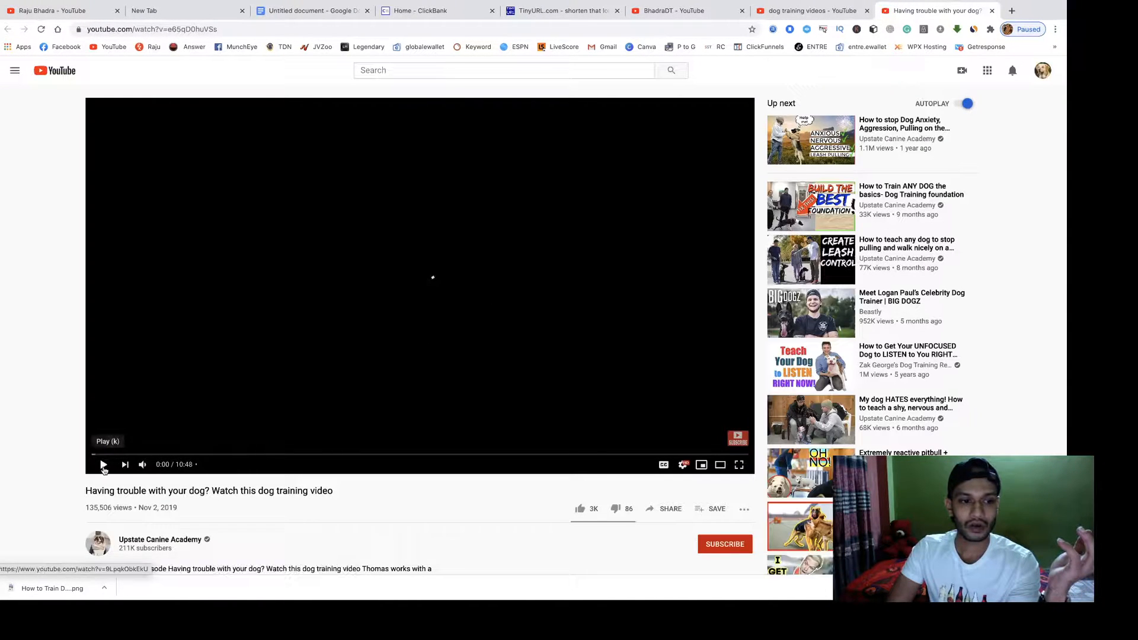
Expand the video's description to examine its license, and close the video's tab.
scroll(305, 487, down, 6)
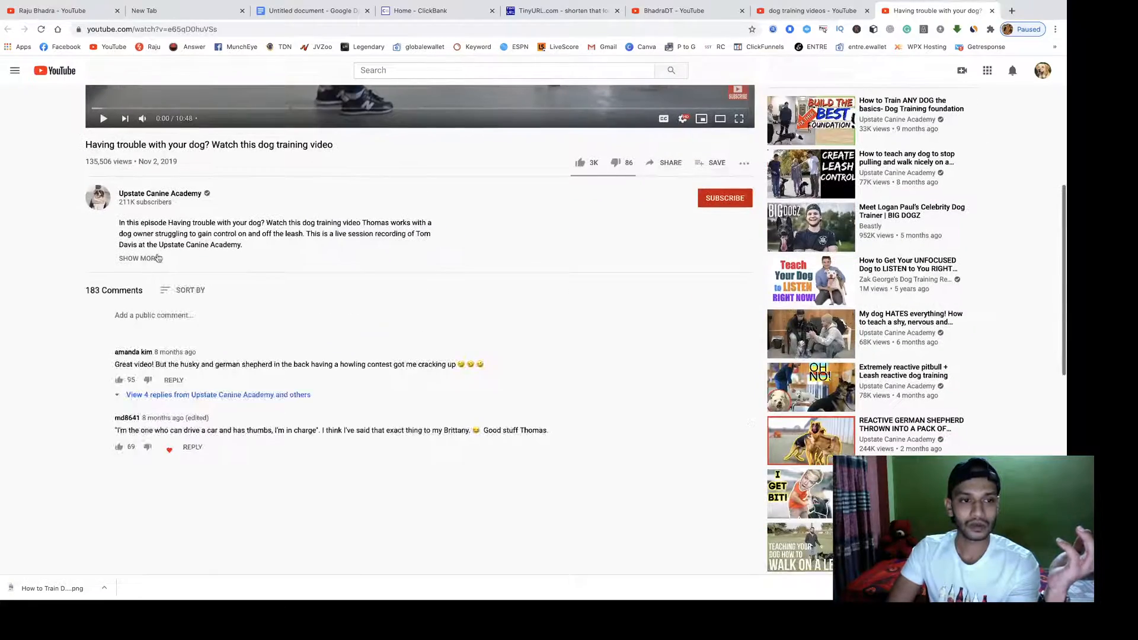
click(149, 258)
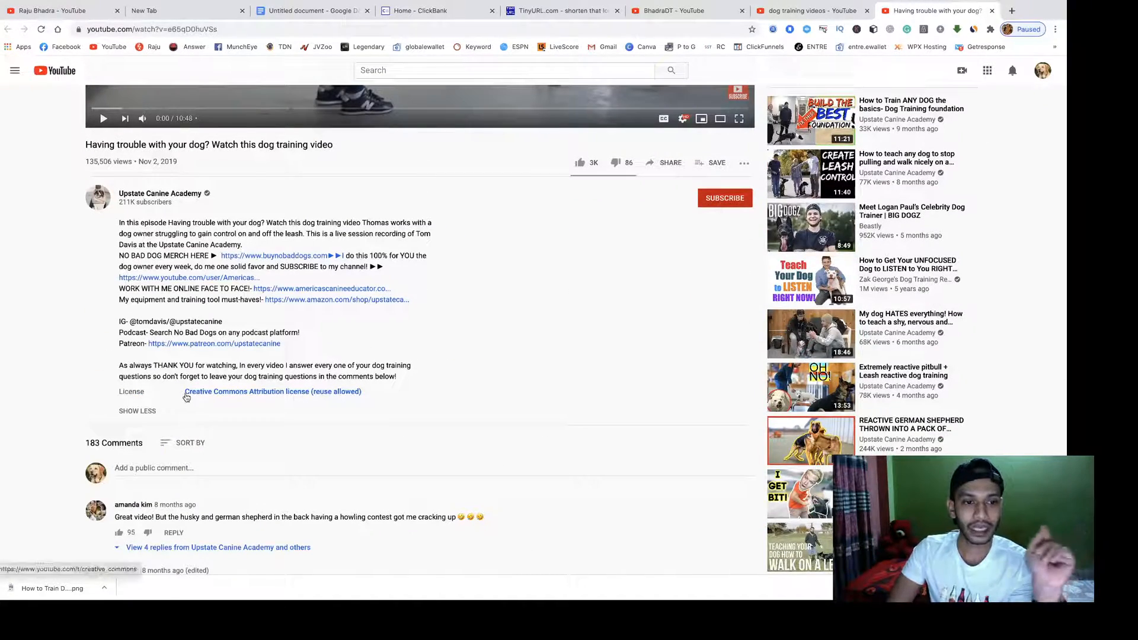
scroll(293, 421, up, 3)
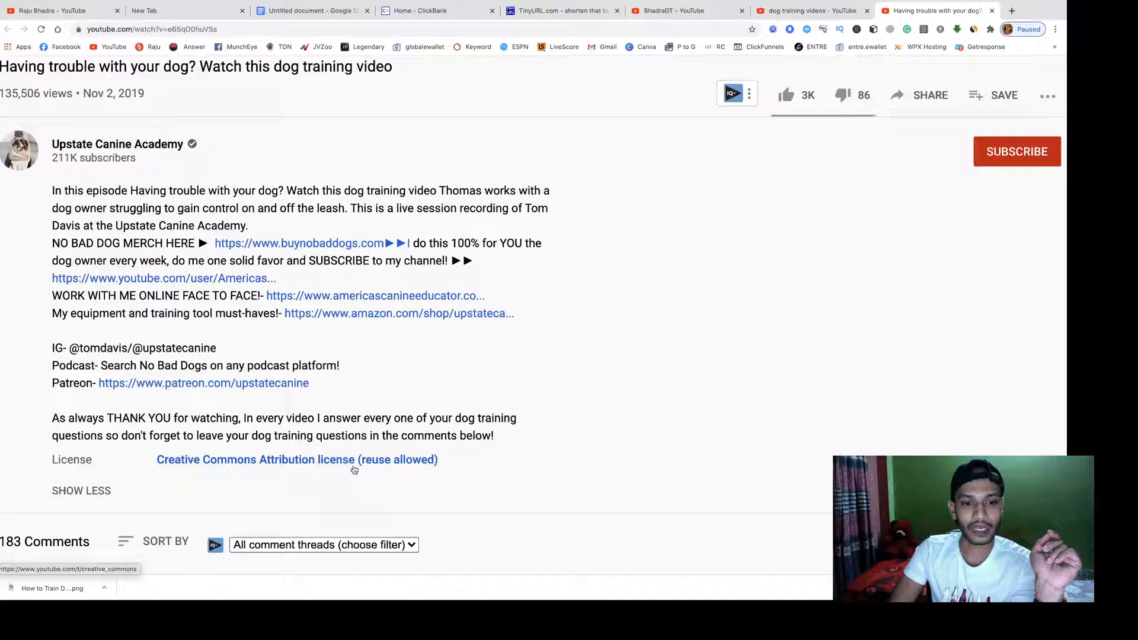
scroll(616, 411, down, 4)
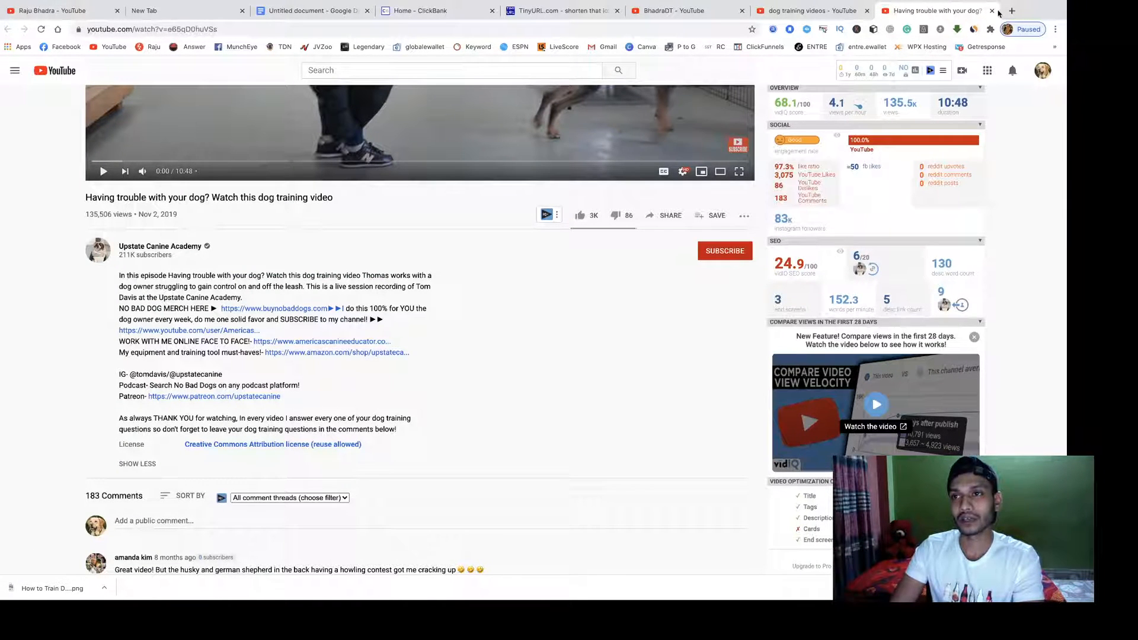
click(991, 10)
Start a video upload on the BhadraDT channel, dismissing the Studio welcome message, and select "How to Train Dog As A Beginner.mp4" from the Desktop.
click(715, 13)
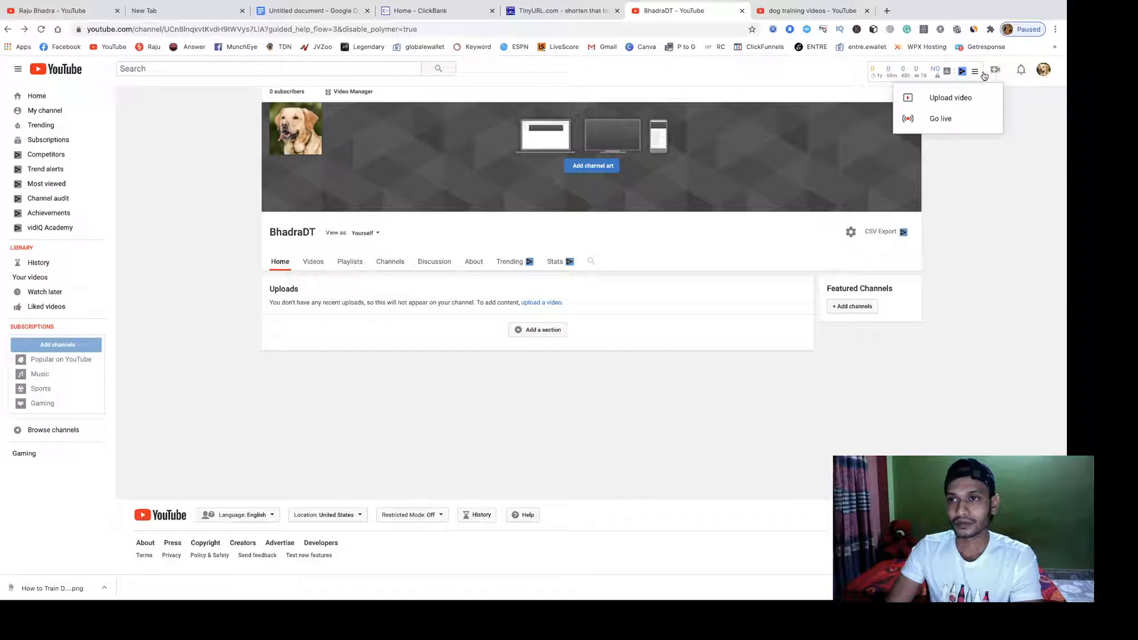
click(948, 98)
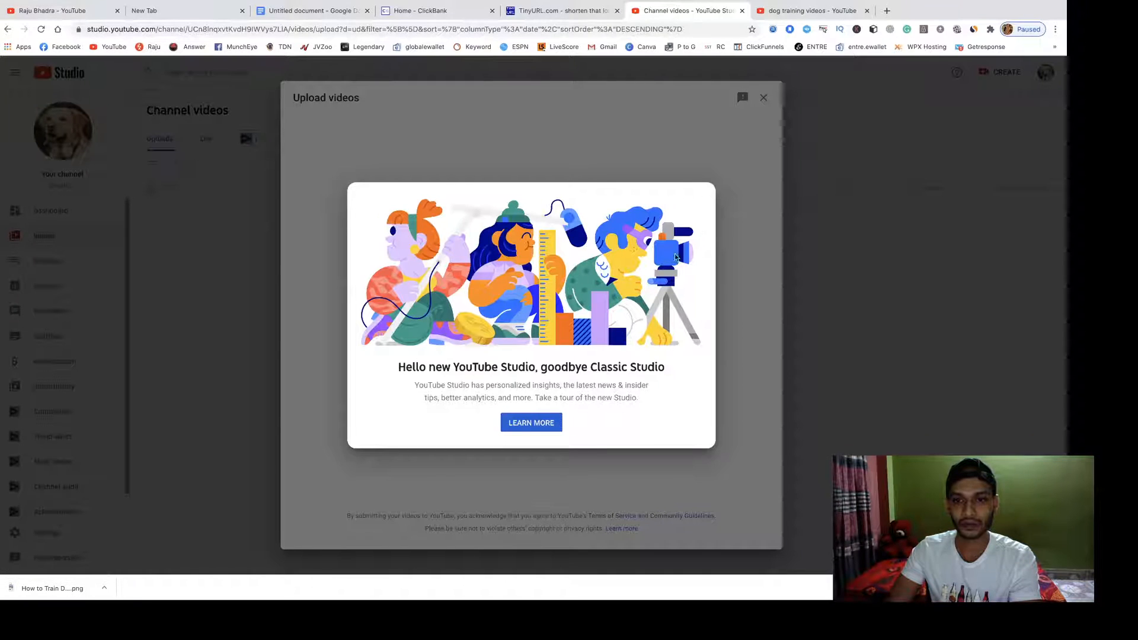
click(523, 430)
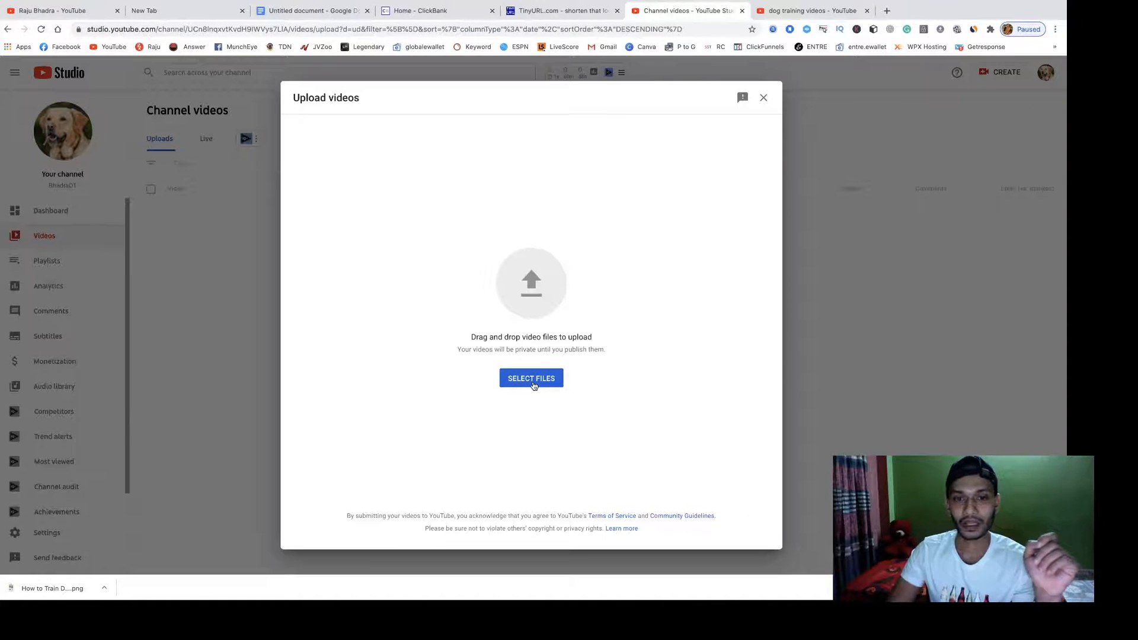
click(532, 379)
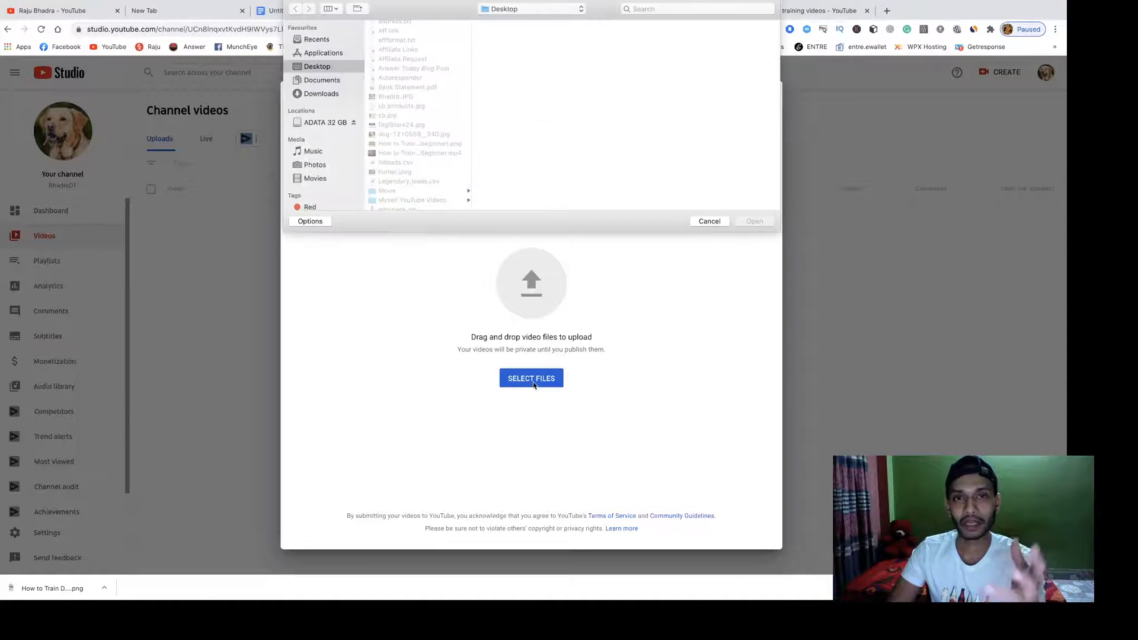
click(406, 155)
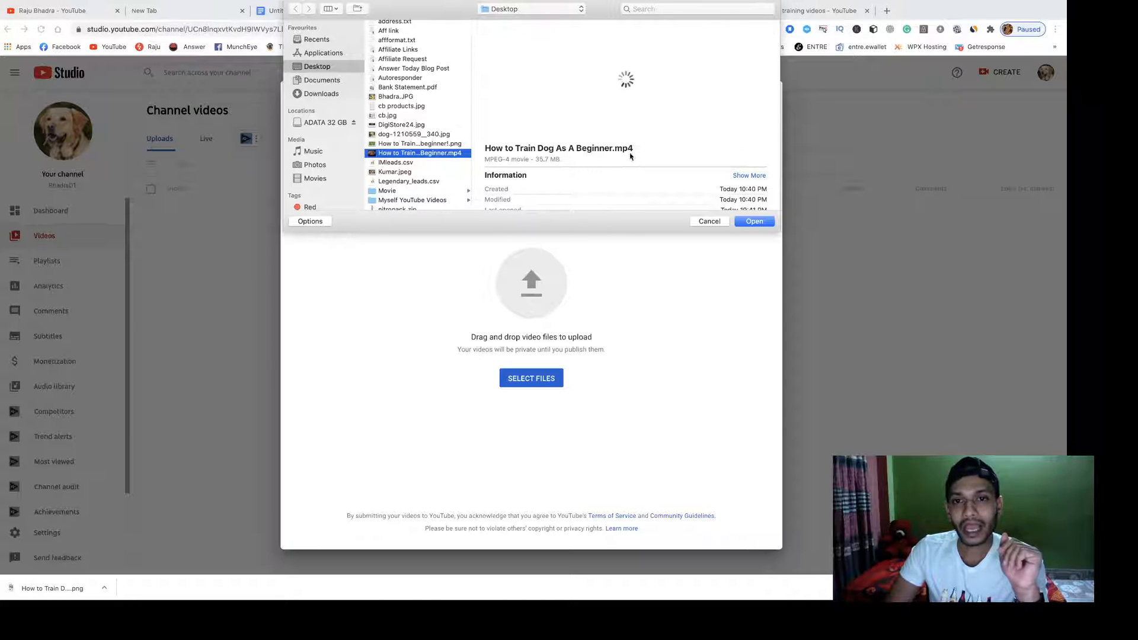
click(754, 222)
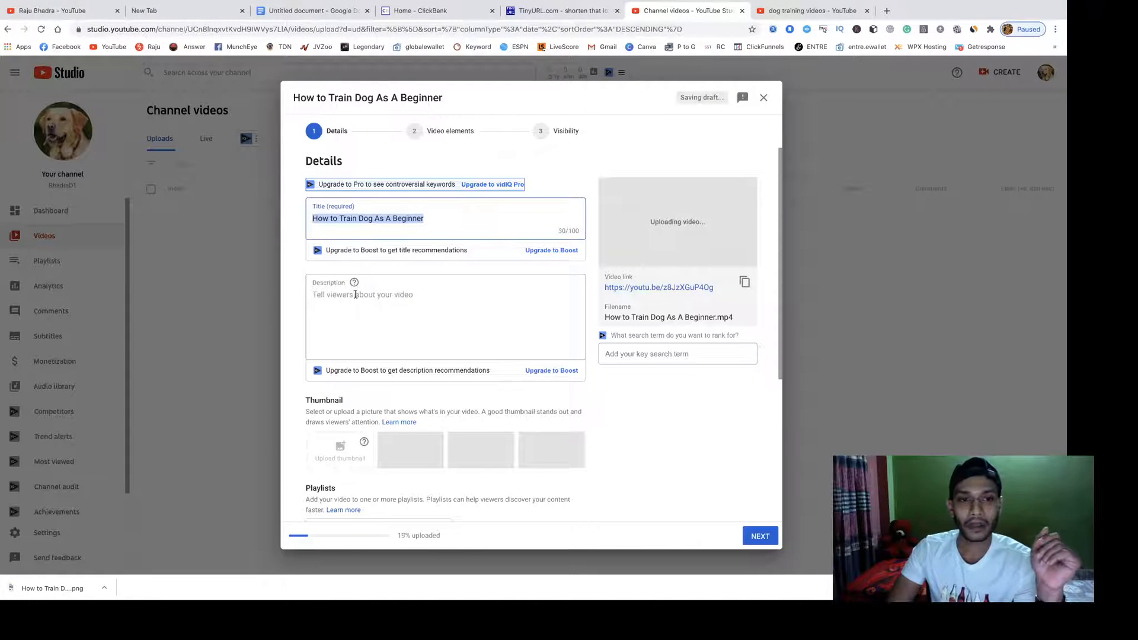
Enter "Put Your Description" as the video description, followed by a blank line and a row of dots.
click(356, 295)
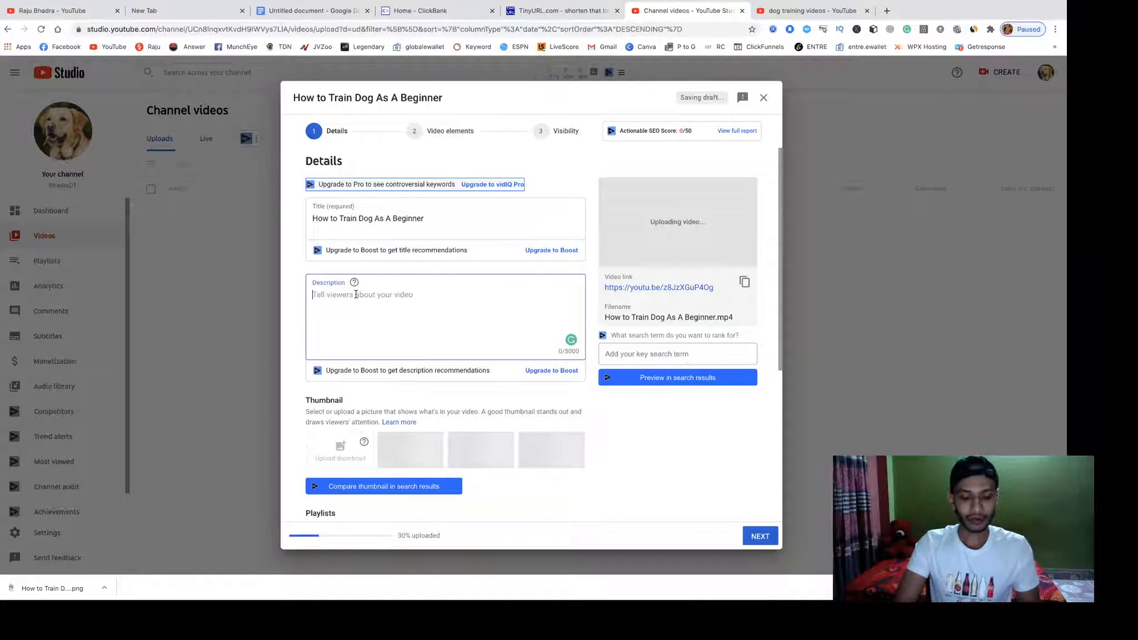
text(Put )
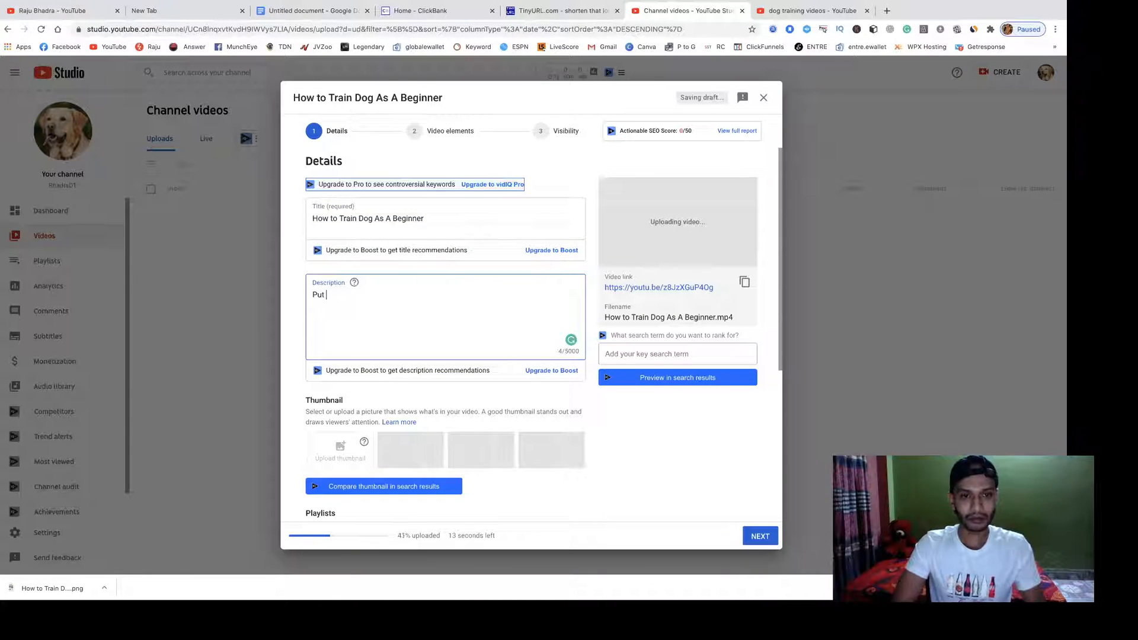
text(Your )
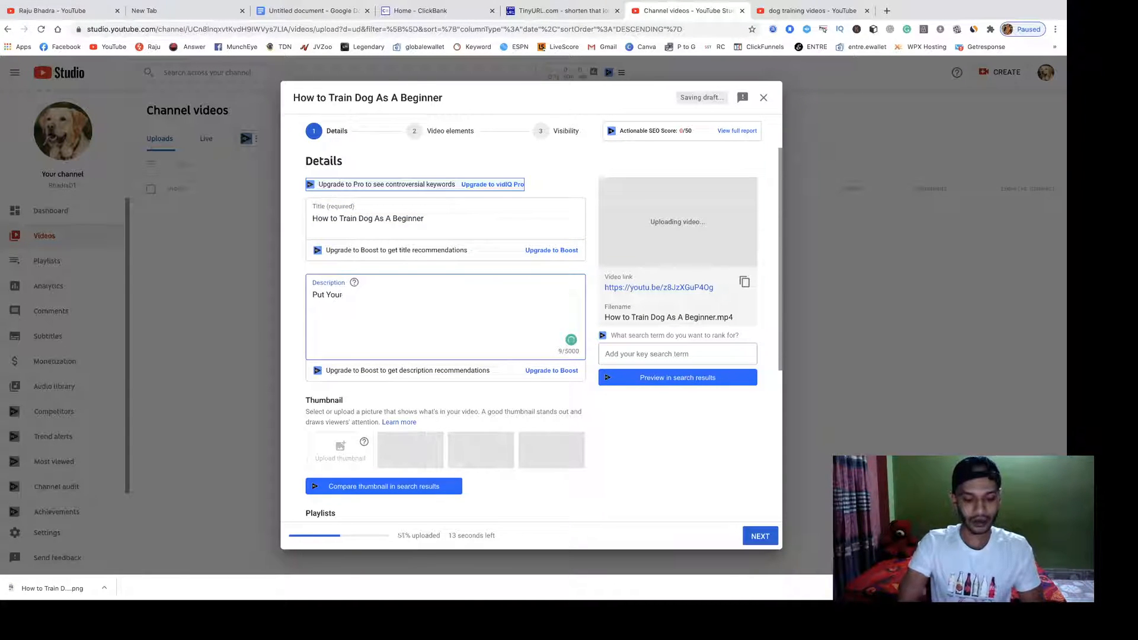
text(Descr)
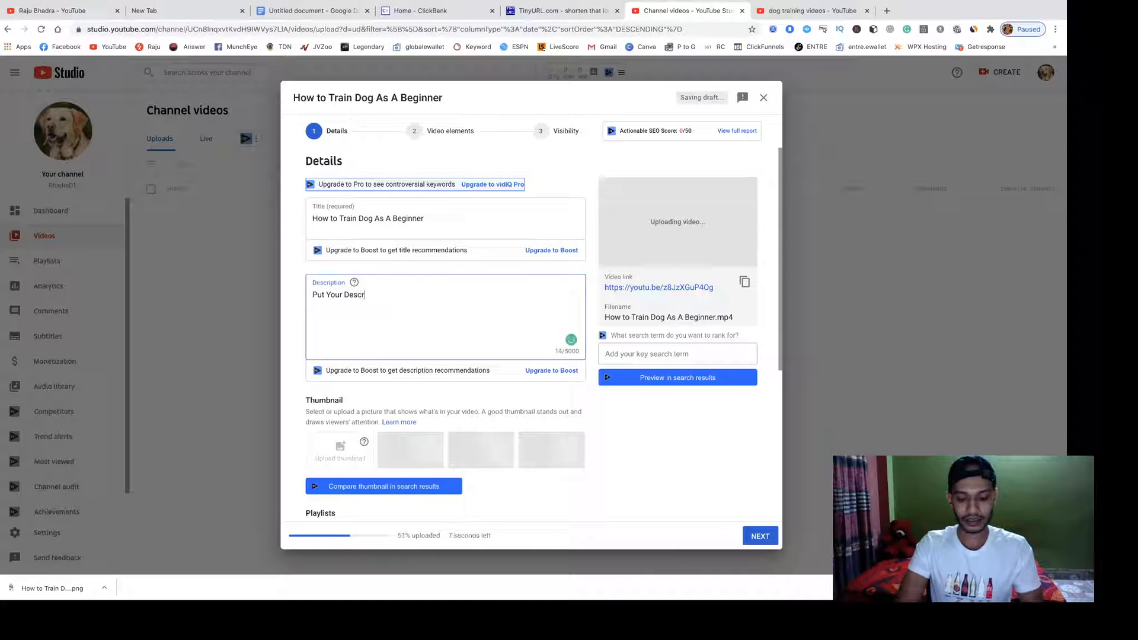
text(iption)
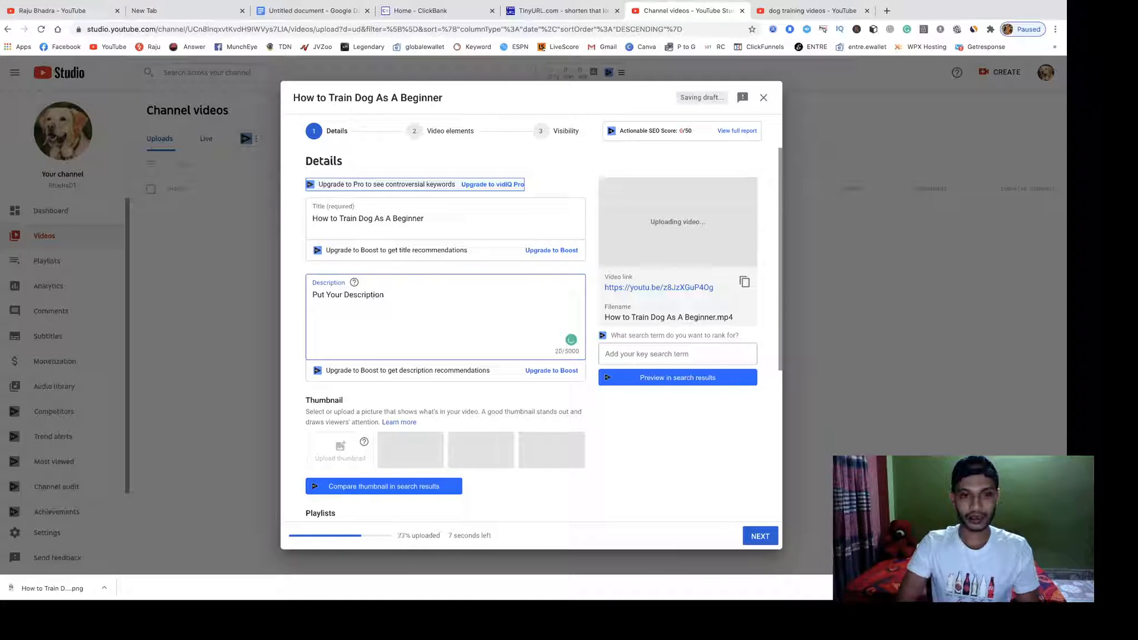
key(Return)
key(Return)
text(............)
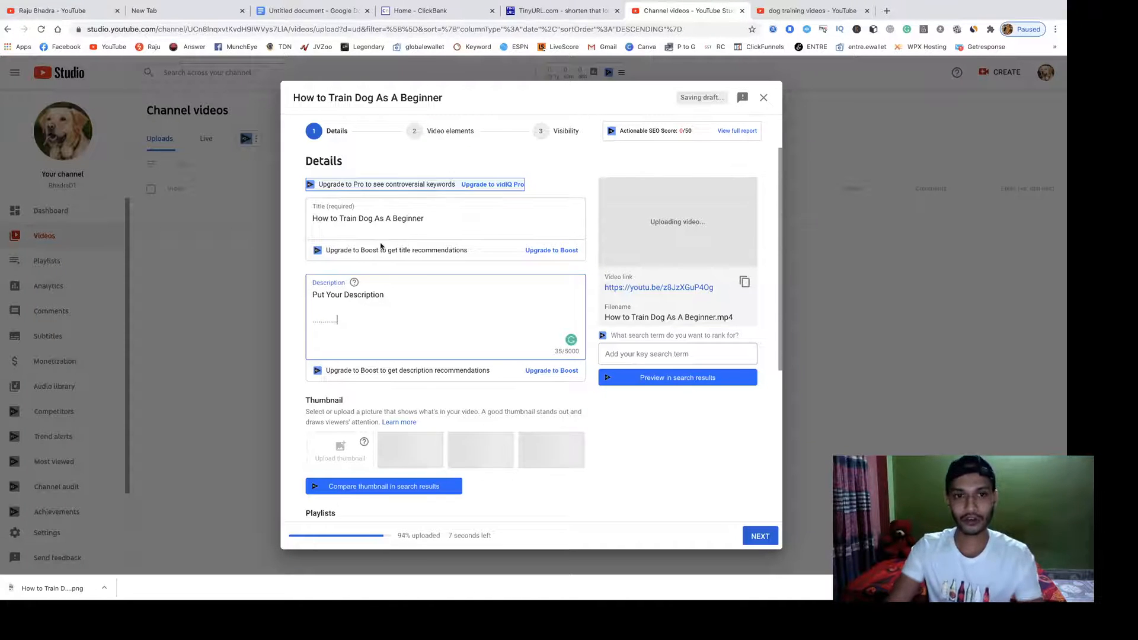
Extend the video title to "How to Train Dog As A Beginner - Top Tips".
click(438, 222)
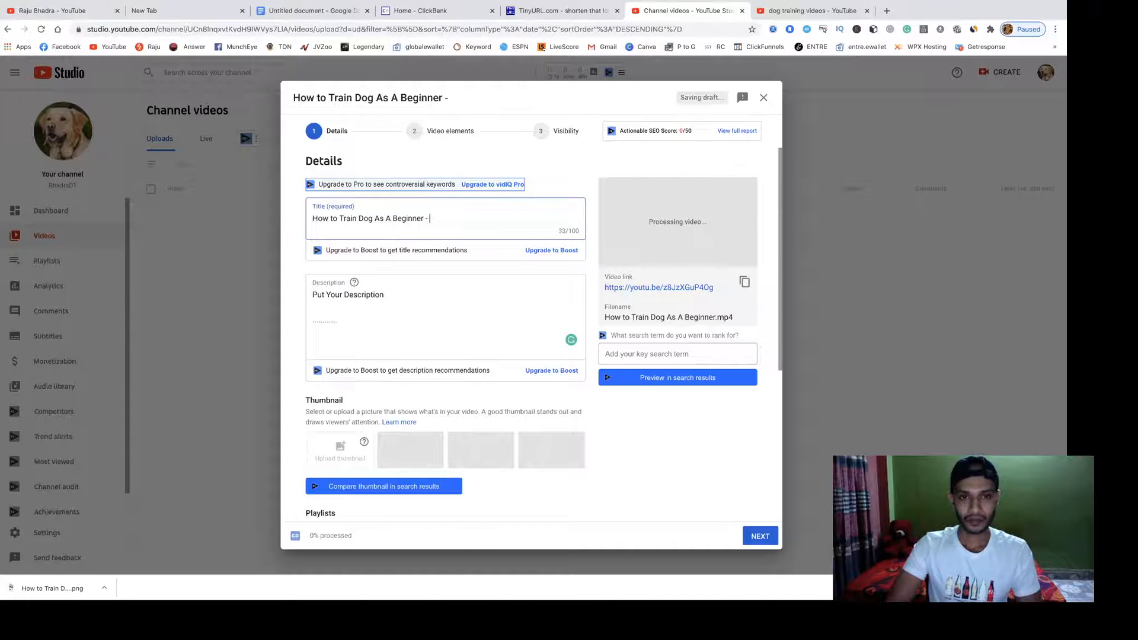
text(- To )
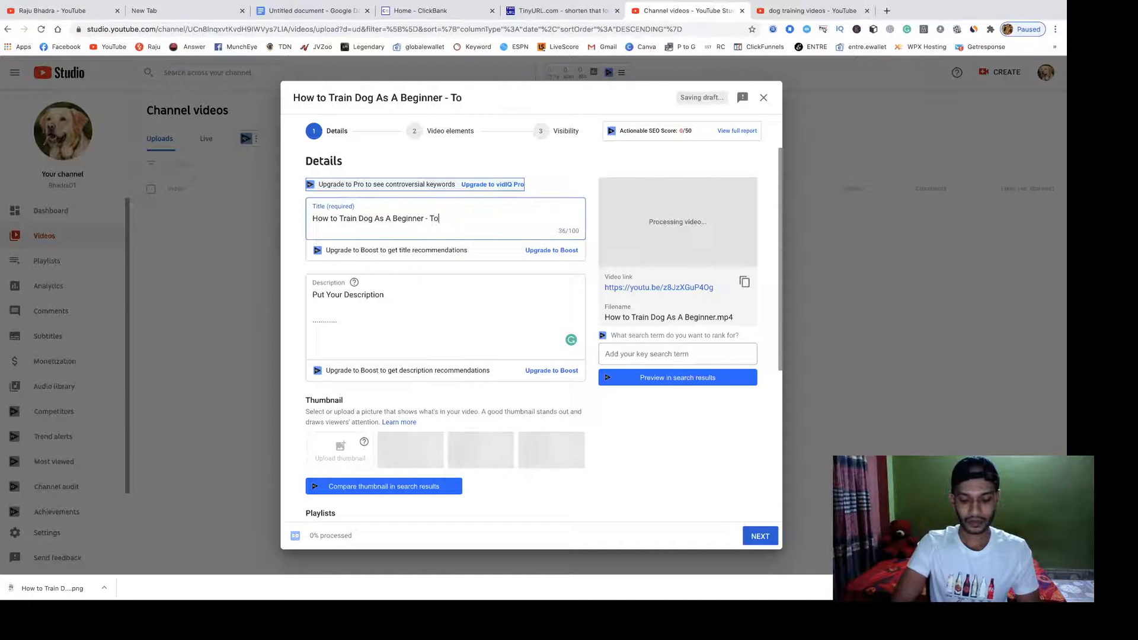
text( Tips)
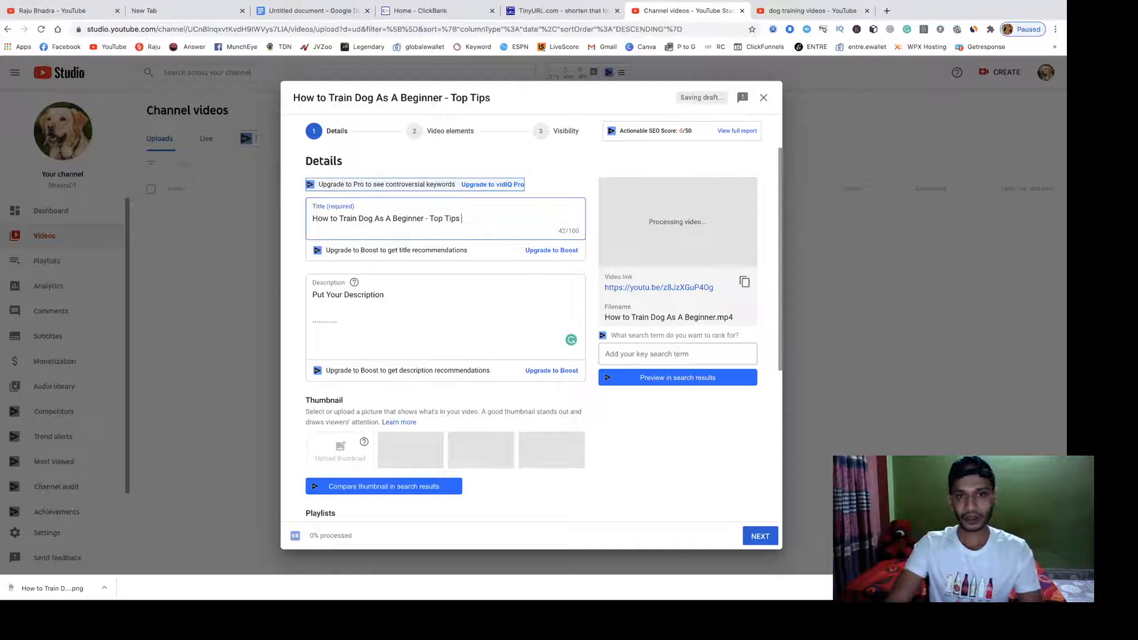
drag(312, 218, 465, 217)
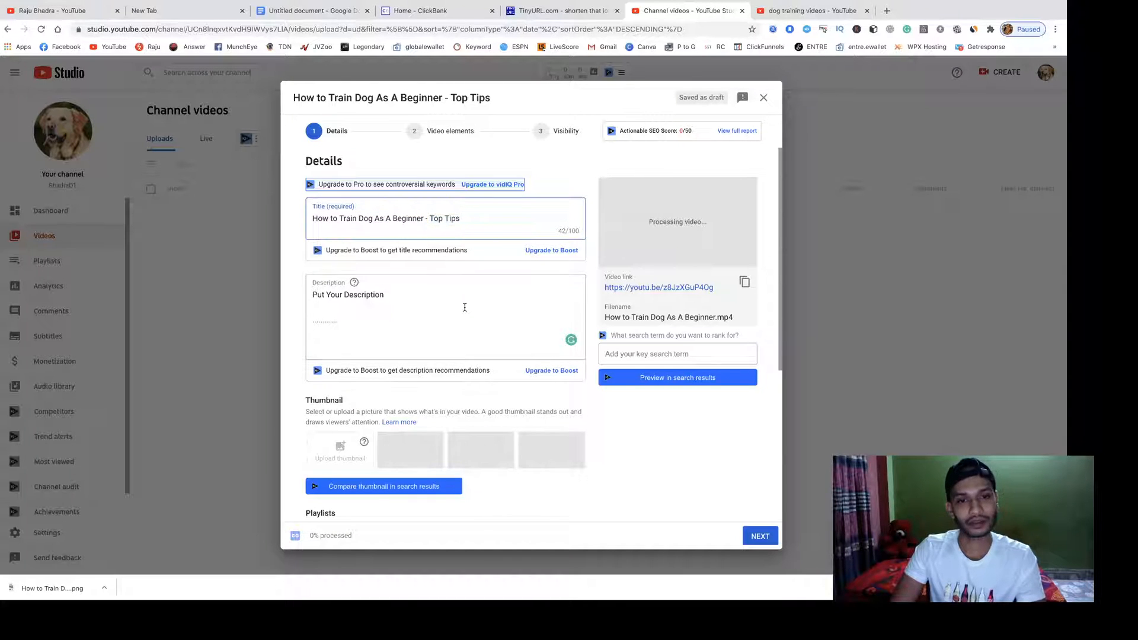
click(411, 331)
key(Return)
key(Return)
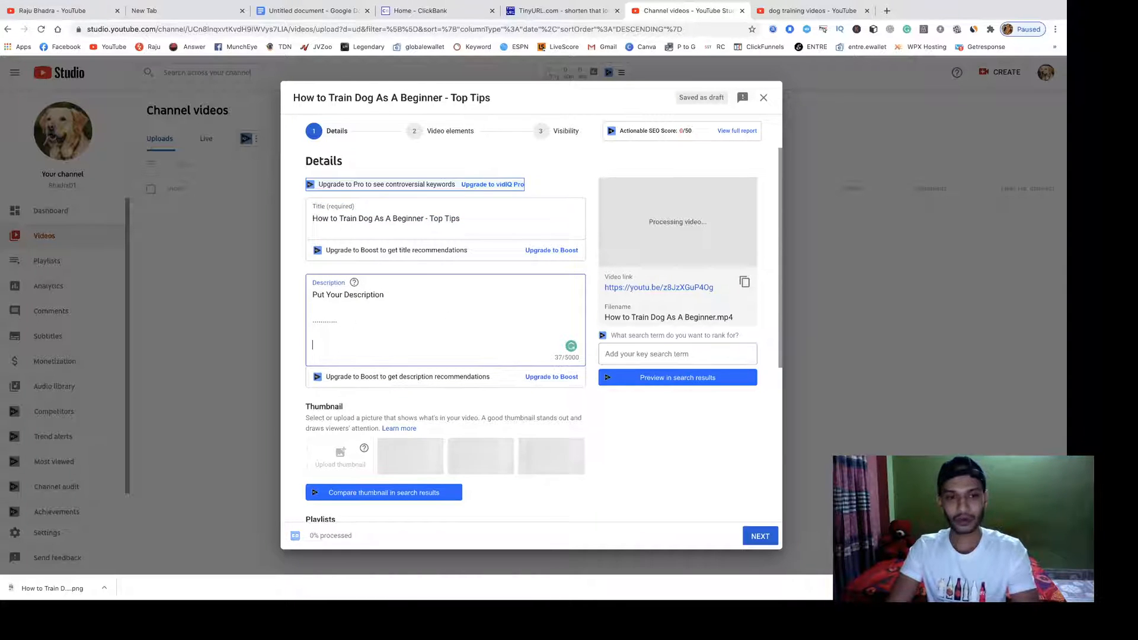
click(199, 11)
click(201, 29)
right_click(202, 28)
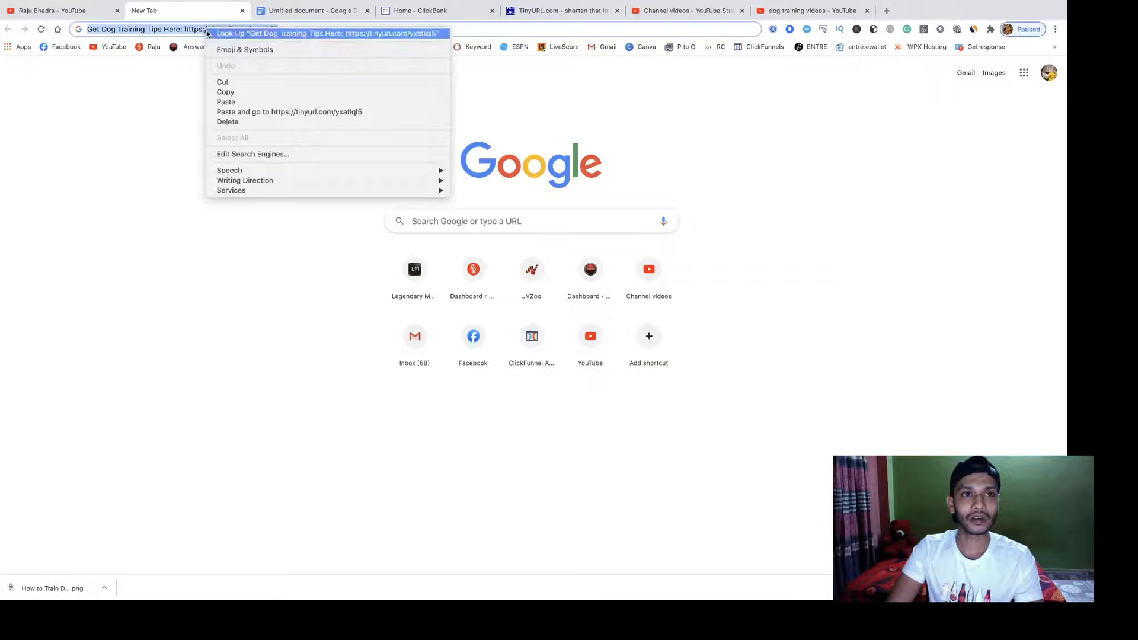
click(231, 92)
click(812, 11)
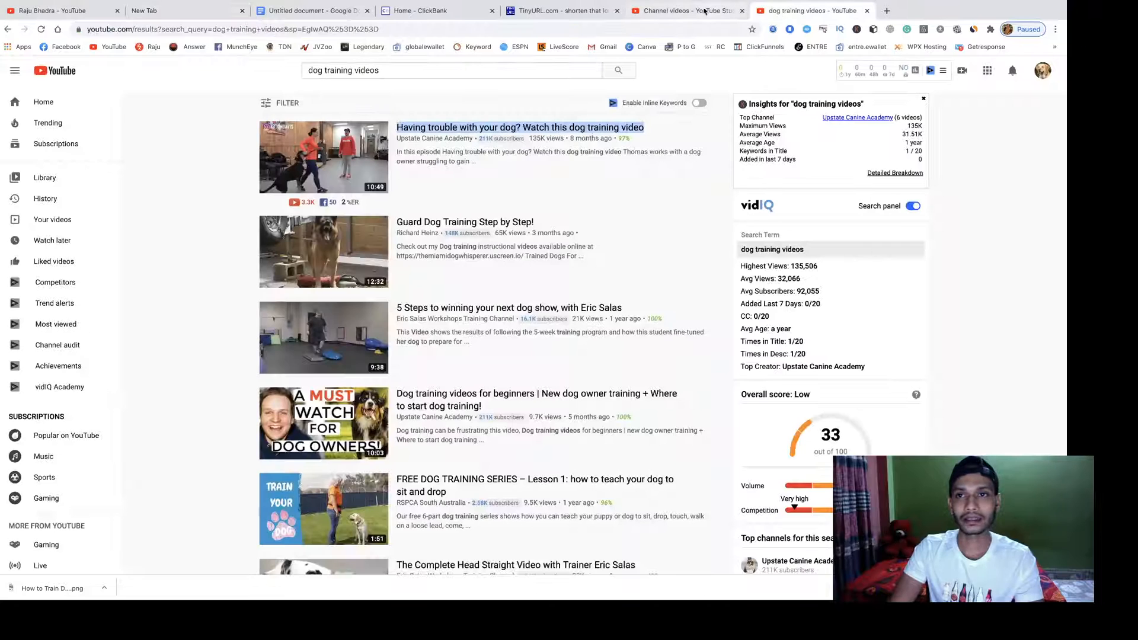
click(687, 10)
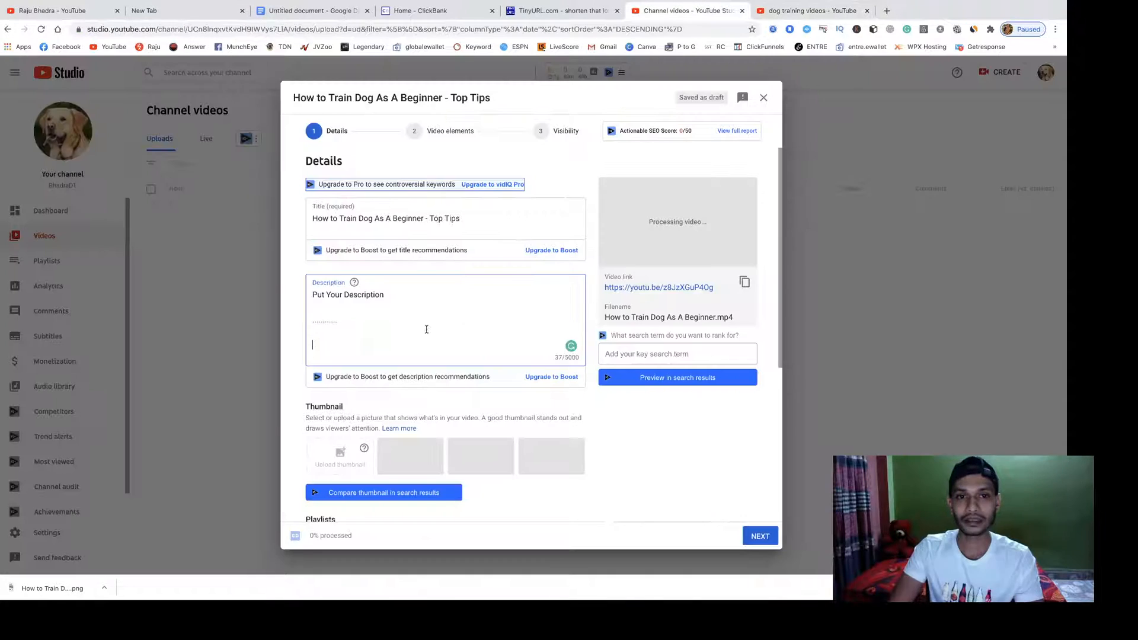
click(319, 345)
key(ctrl+v)
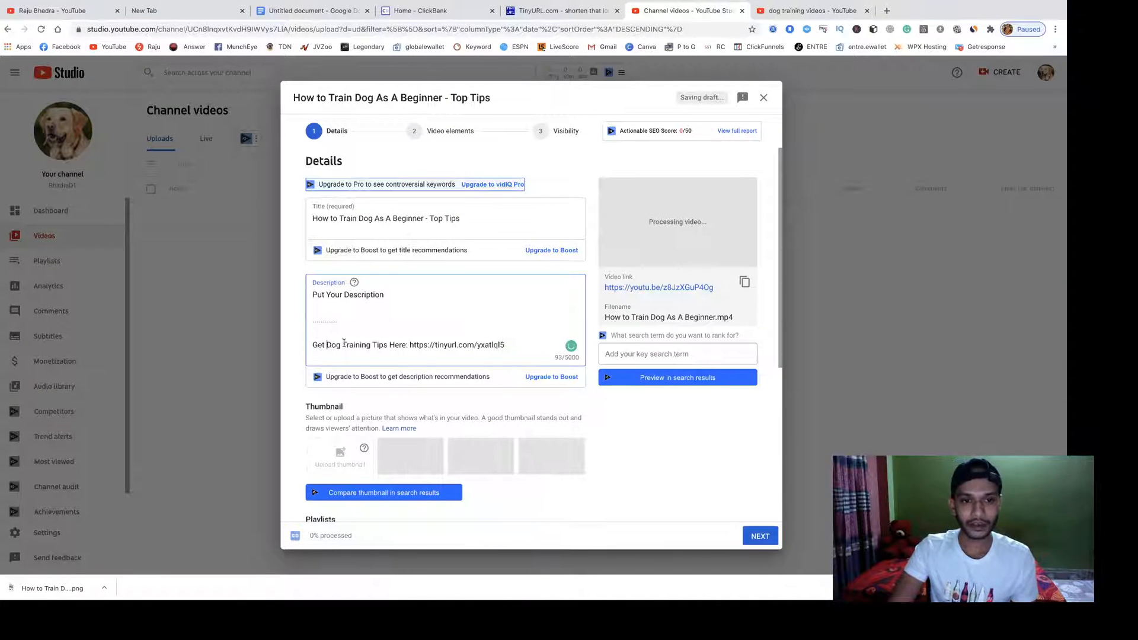
click(372, 344)
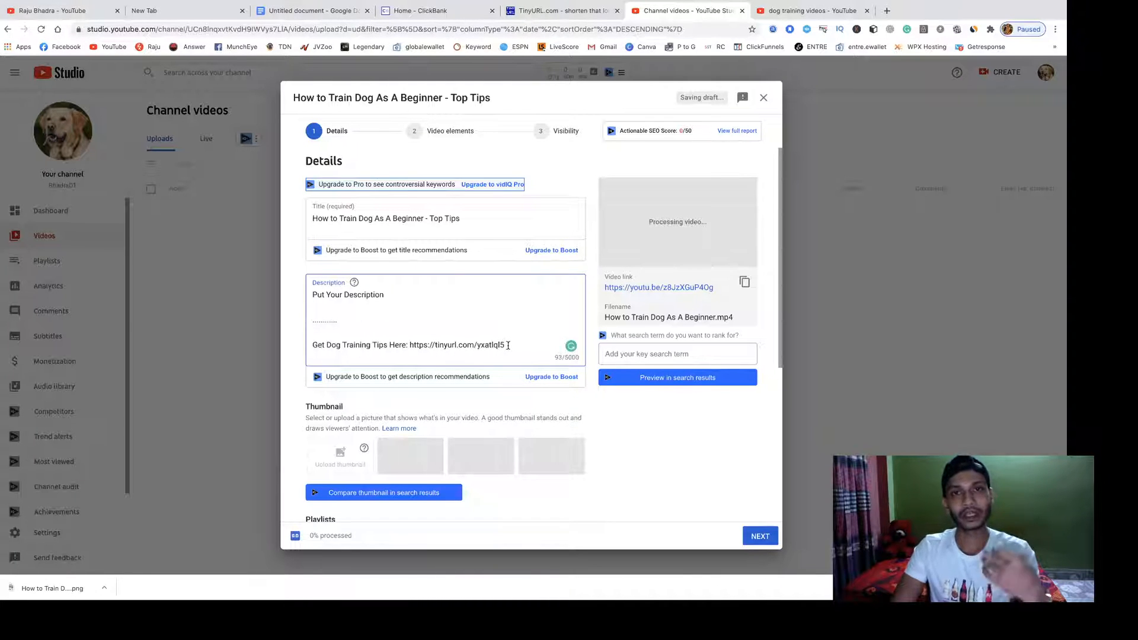
Look over the thumbnail, playlist and audience settings in the video's upload details.
scroll(508, 346, down, 3)
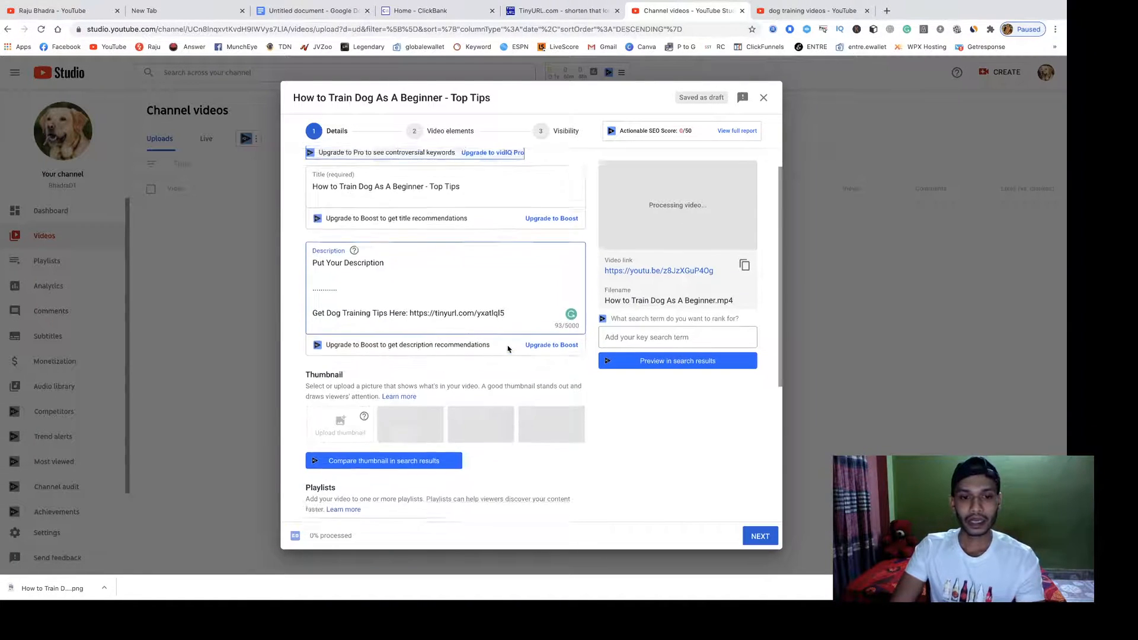
scroll(508, 349, down, 2)
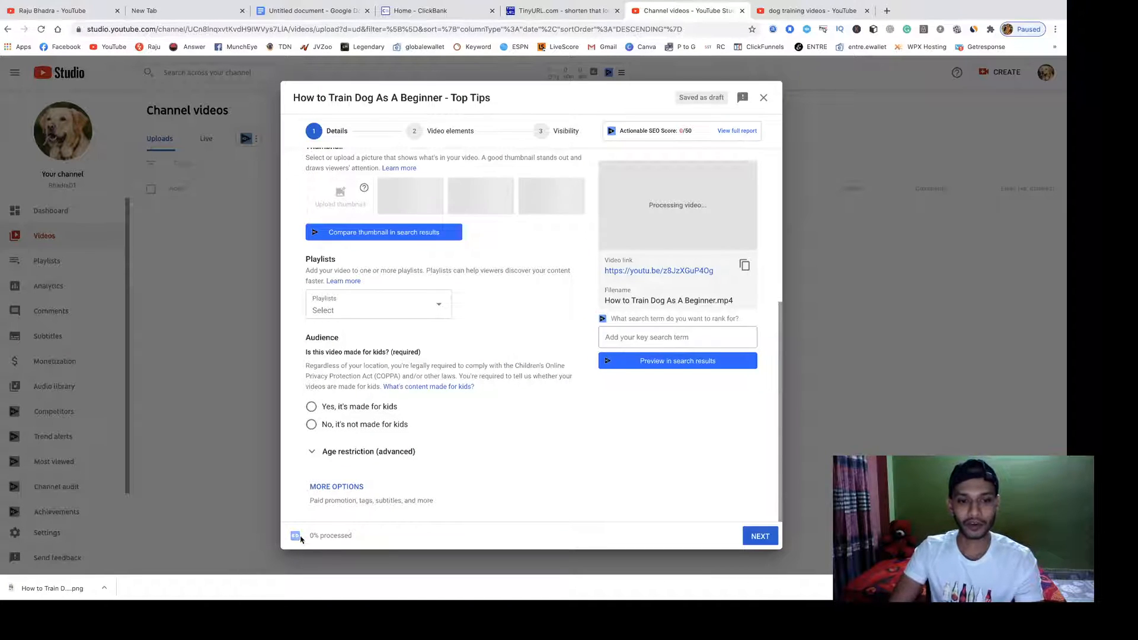
scroll(379, 308, up, 2)
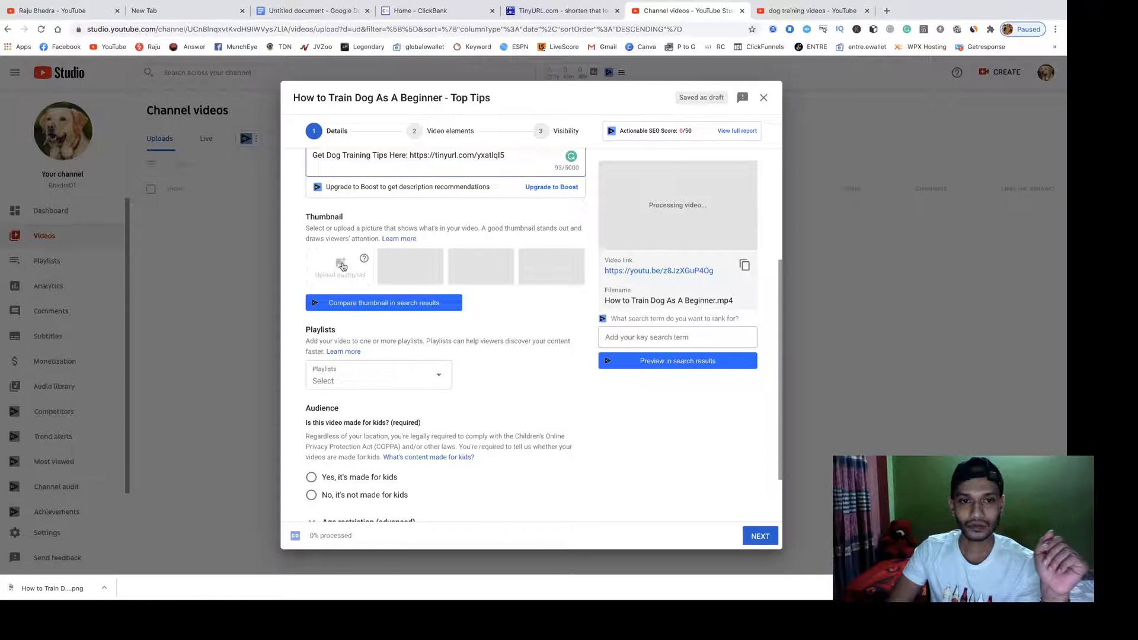
scroll(501, 317, up, 2)
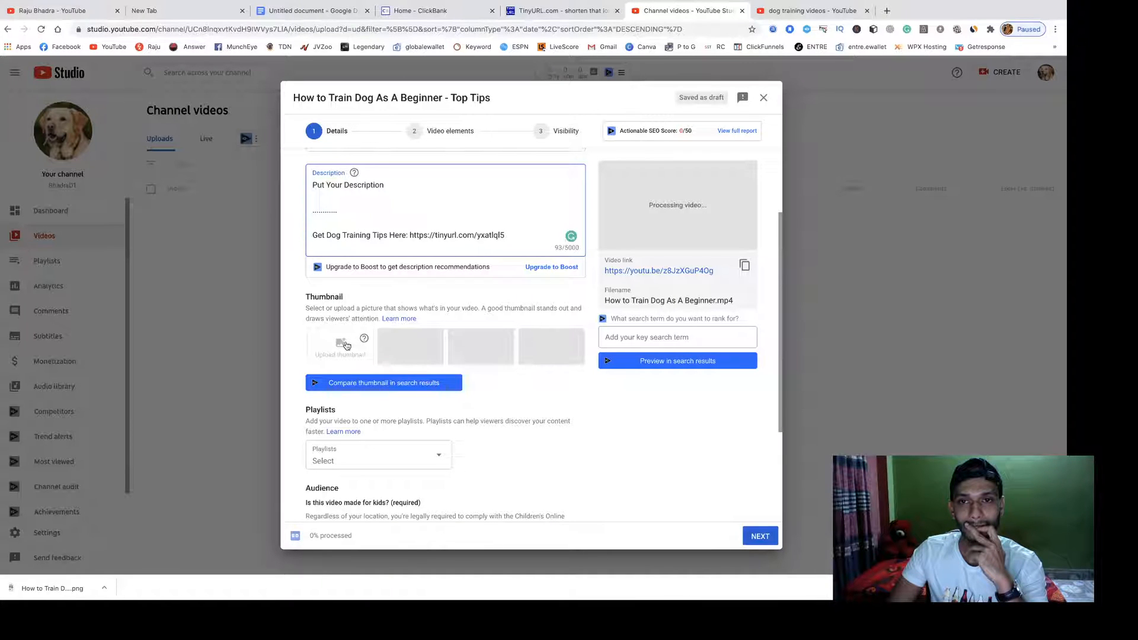
click(521, 408)
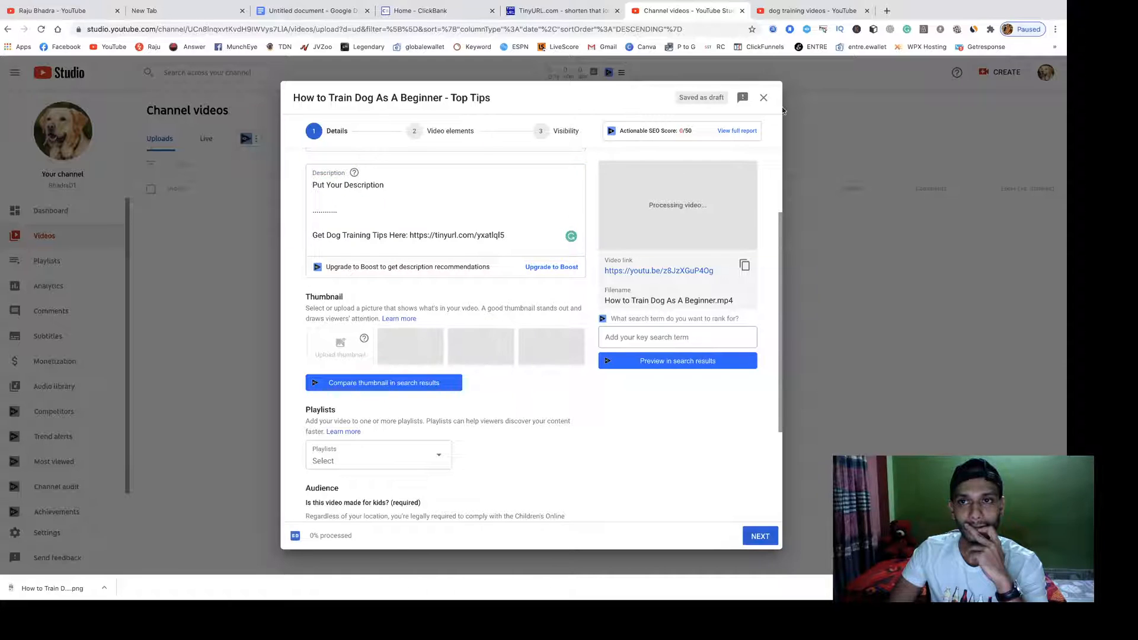
click(886, 11)
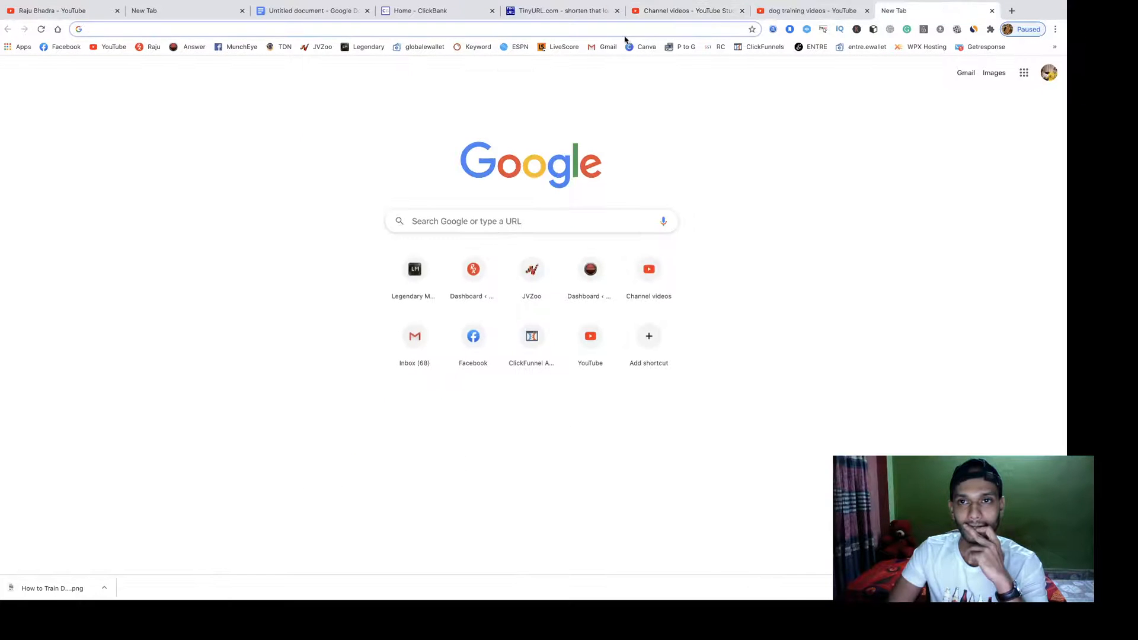
click(110, 46)
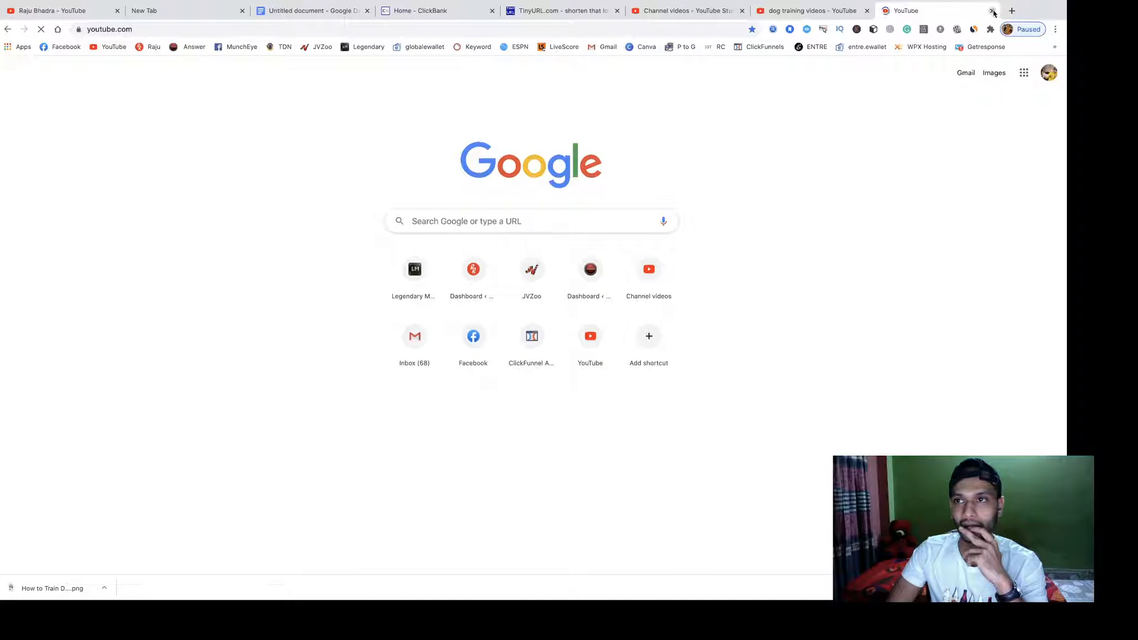
key(super+w)
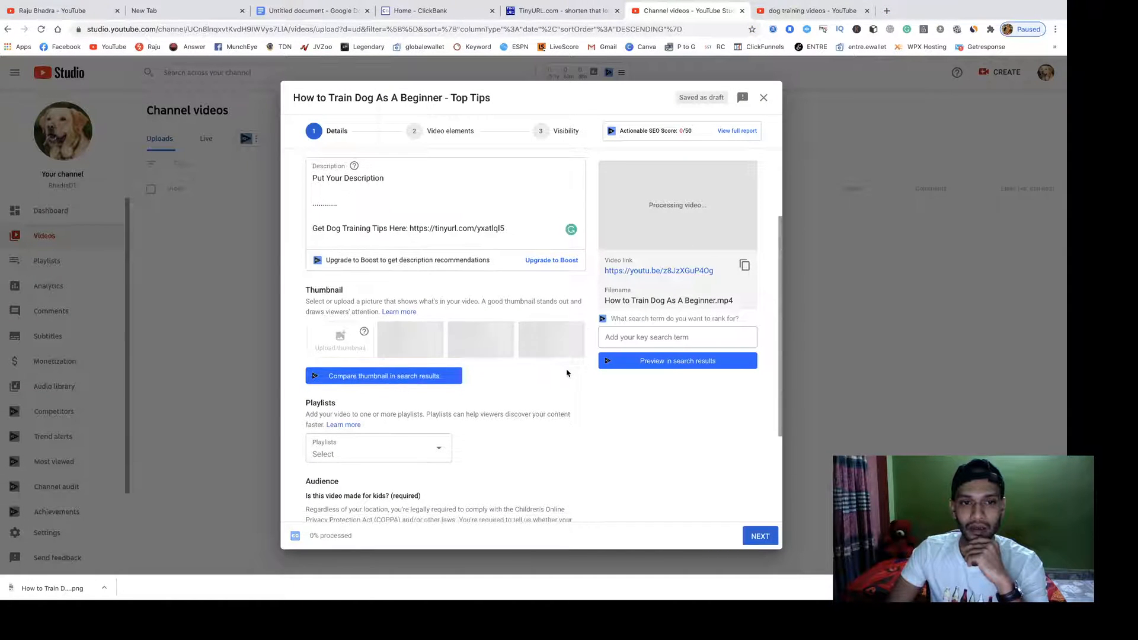
Return to the dog training video search results and look through the listed Creative Commons videos.
click(809, 10)
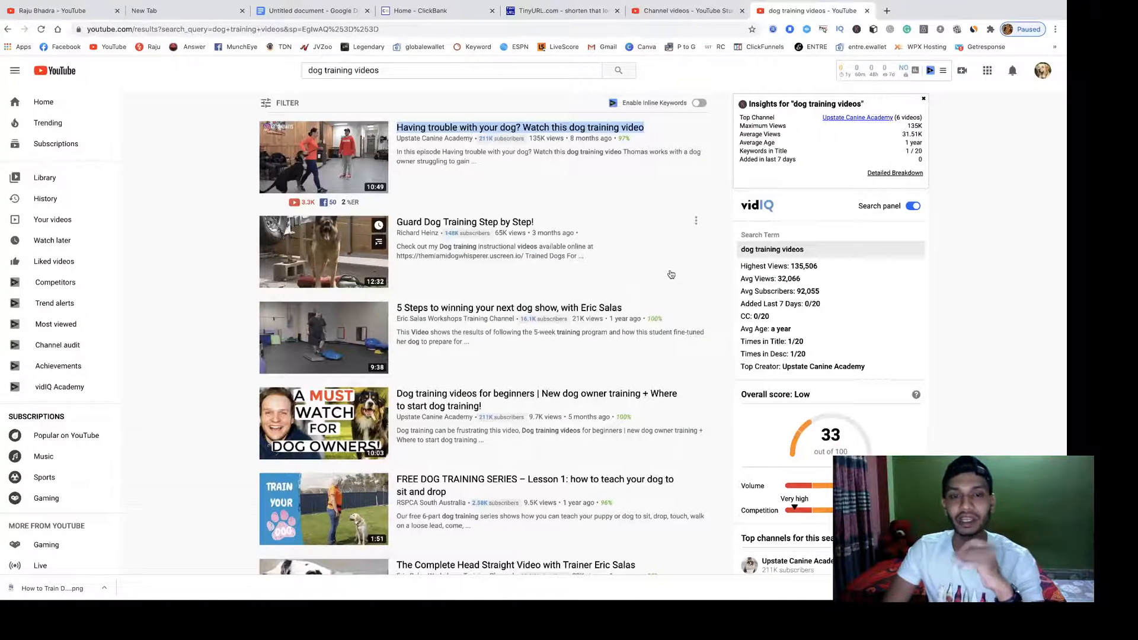
click(715, 269)
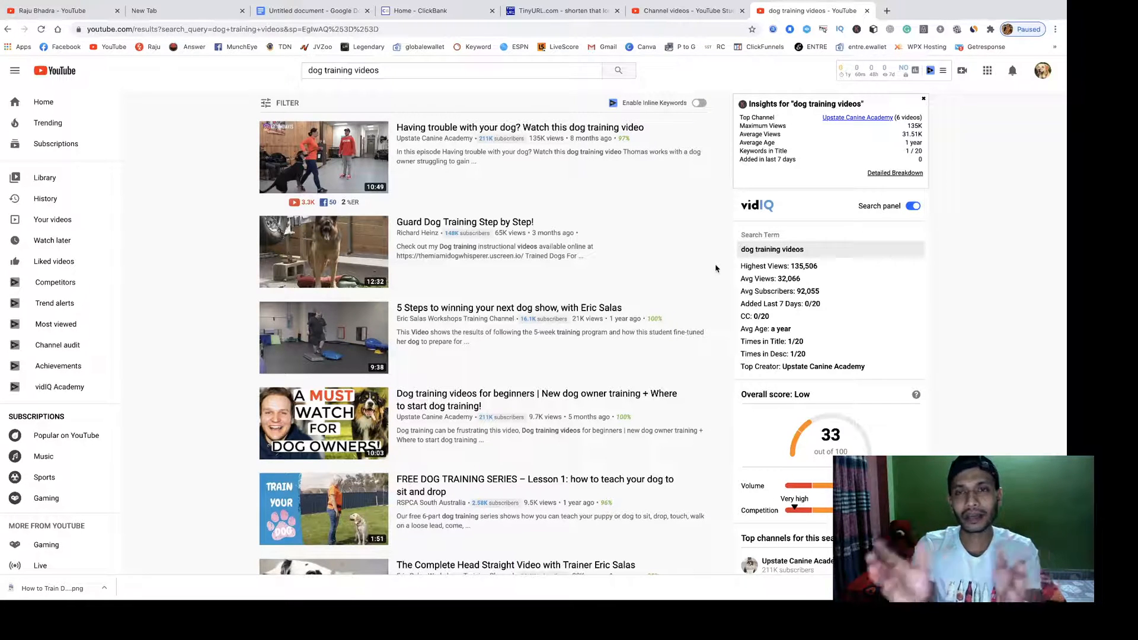
mouse_move(408, 194)
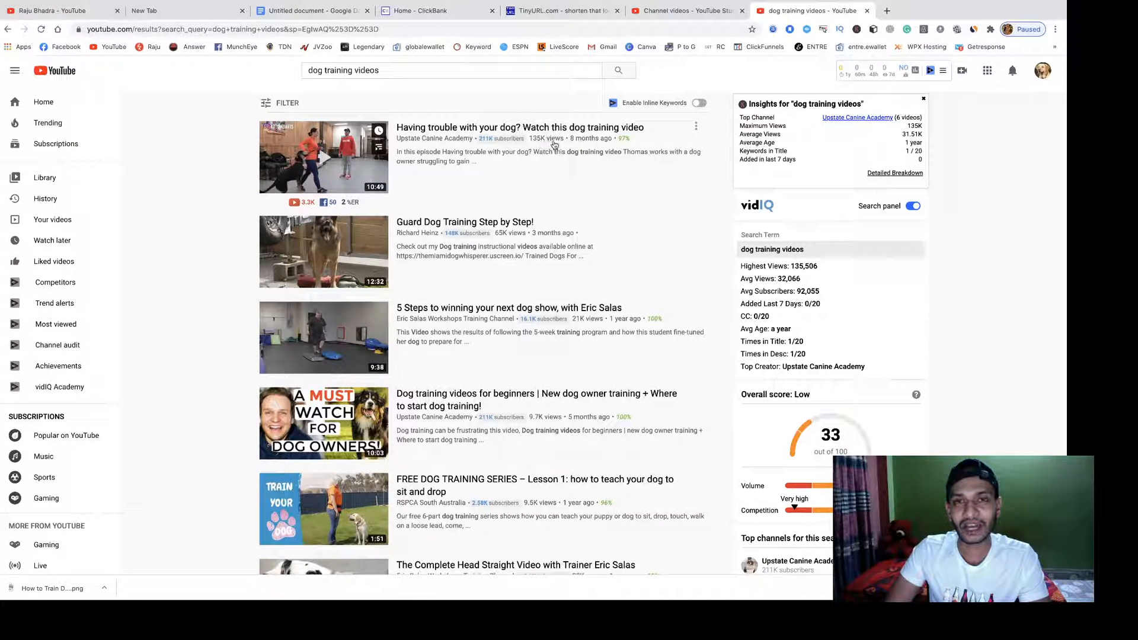
scroll(545, 151, down, 2)
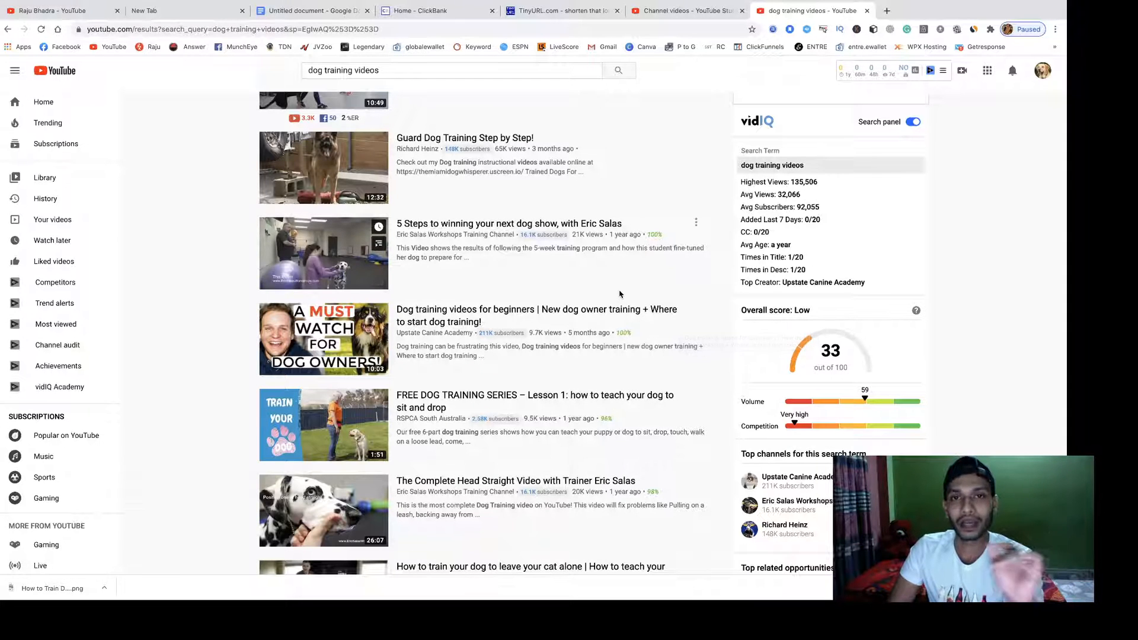
scroll(620, 294, up, 1)
scroll(620, 293, up, 1)
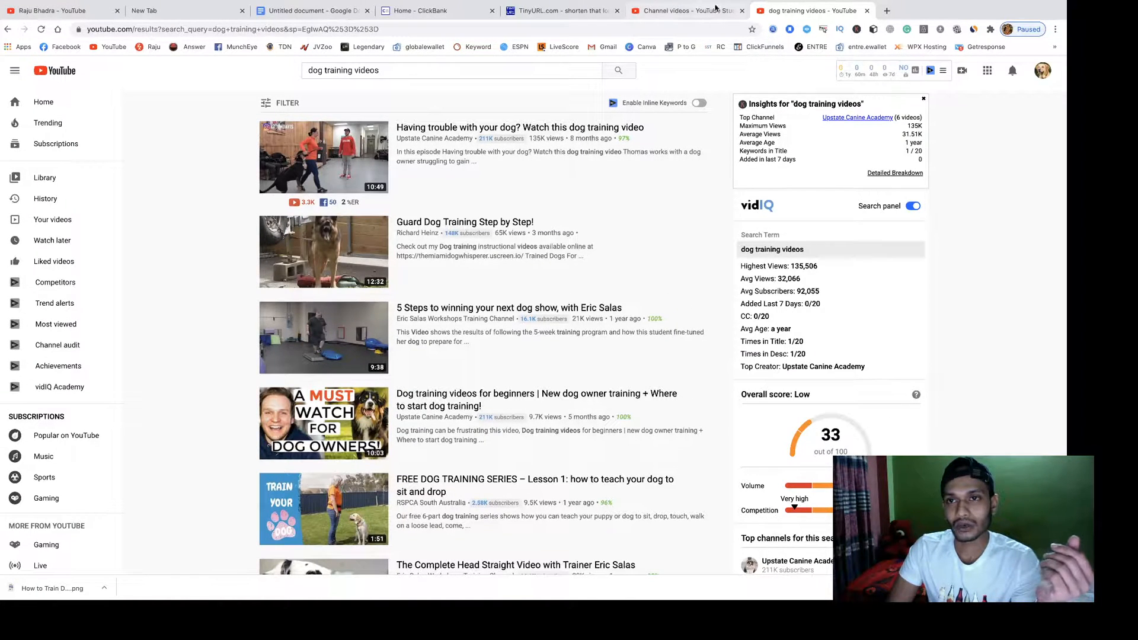
Return to the dog video's upload details and review the title, description, thumbnail, playlist and audience settings.
click(694, 12)
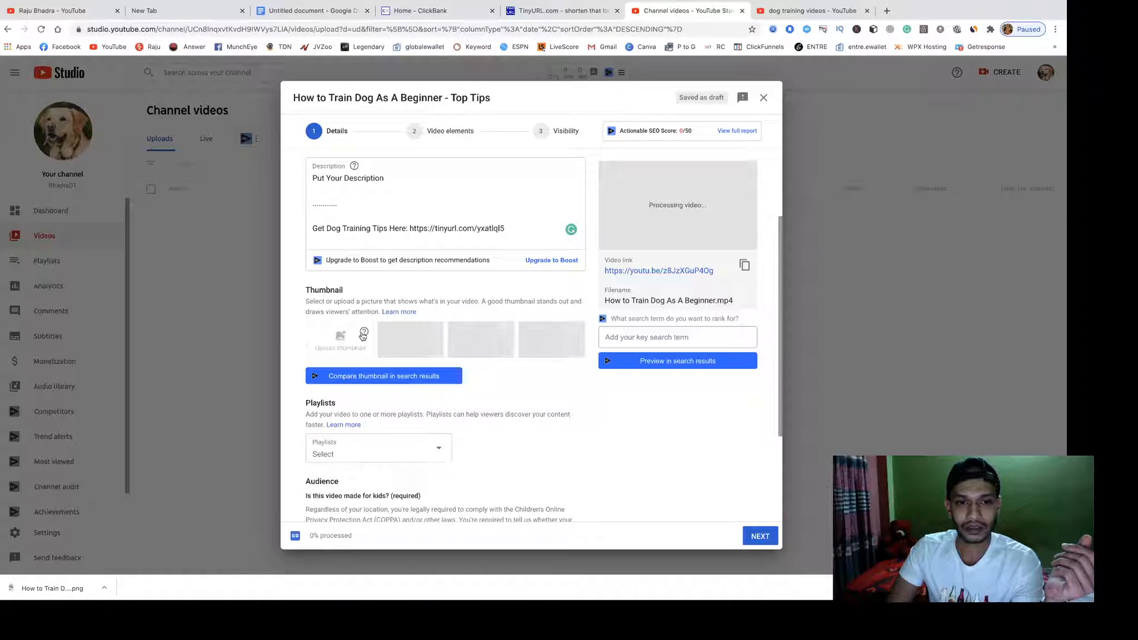
mouse_move(366, 336)
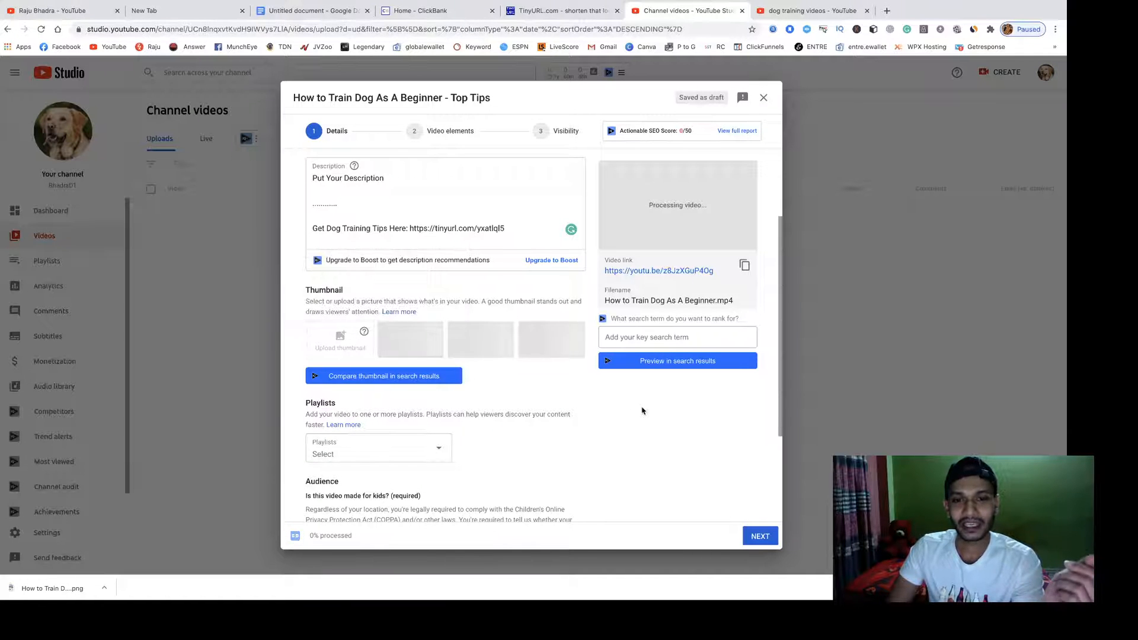
scroll(611, 408, down, 3)
scroll(642, 411, up, 5)
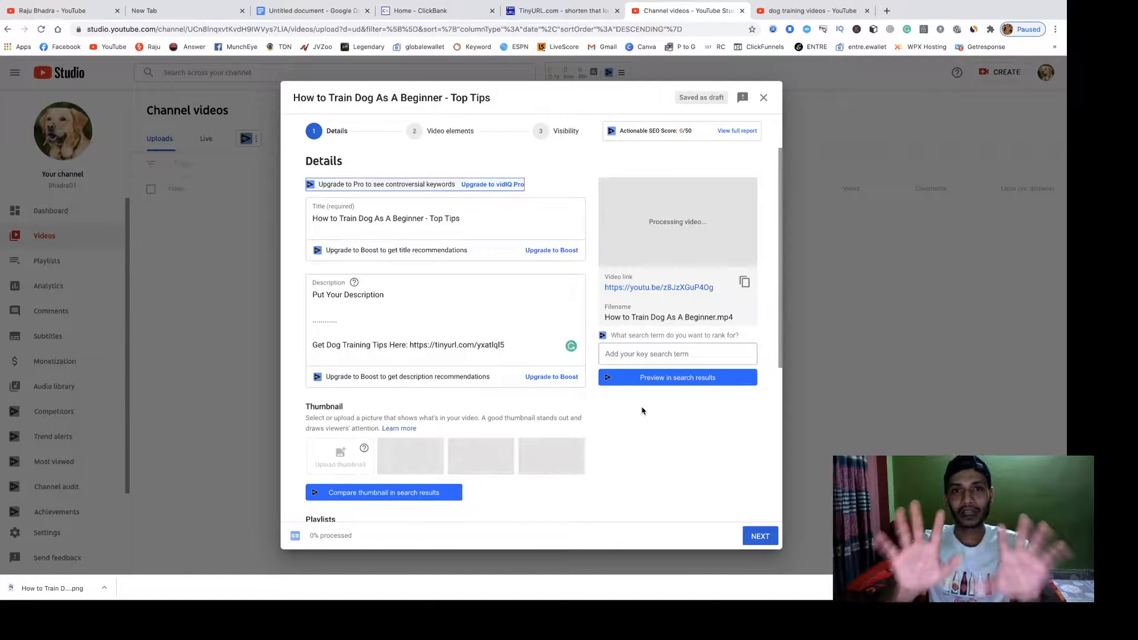
scroll(617, 436, down, 3)
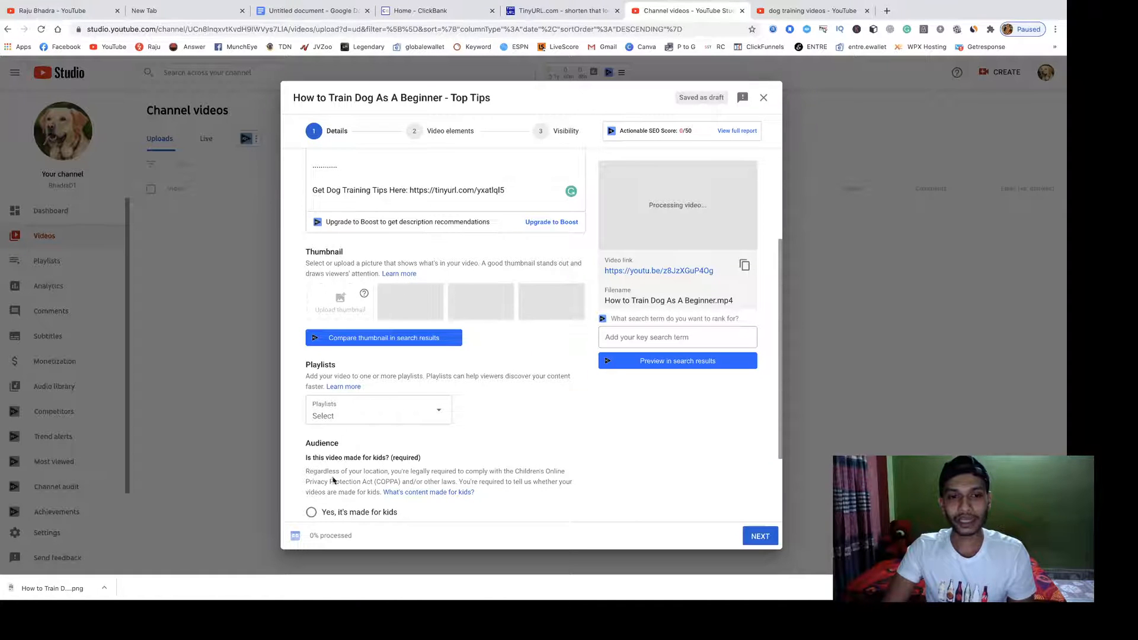
scroll(329, 492, down, 2)
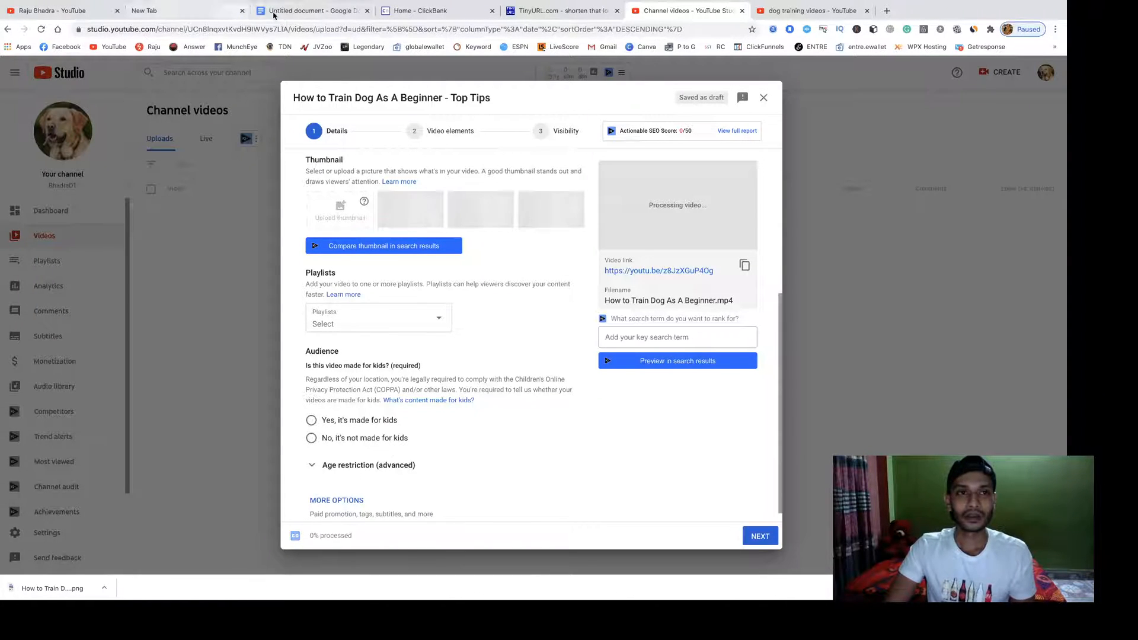
View the ClickBank tutorial document's heading, then show the subscriber count on the presenter's YouTube channel page.
click(300, 7)
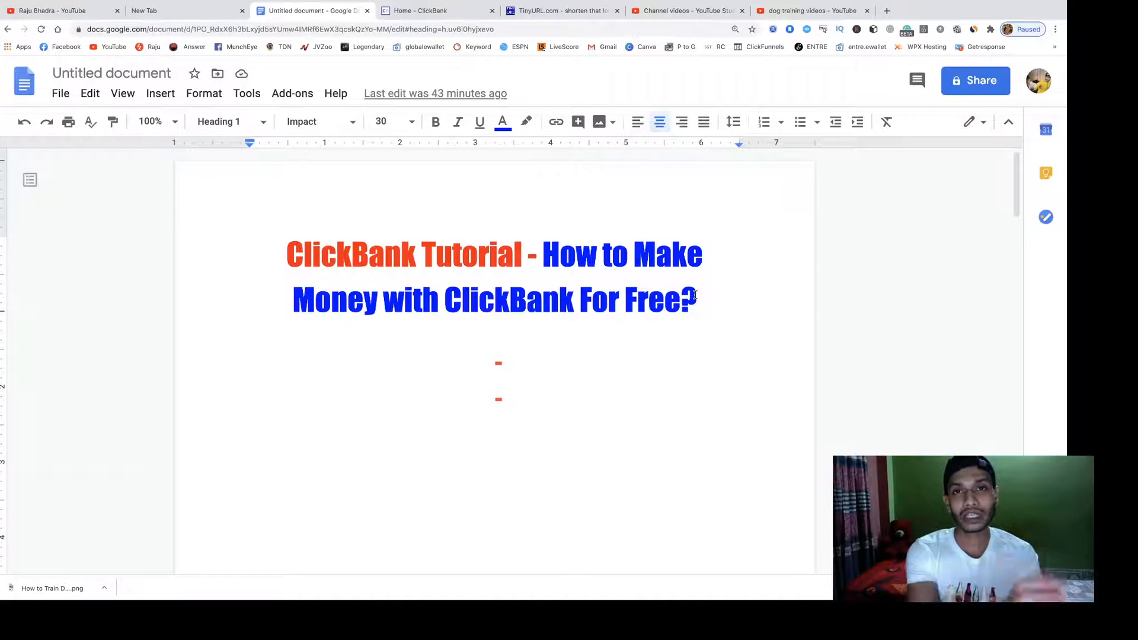
click(59, 11)
drag(380, 237, 313, 236)
click(402, 237)
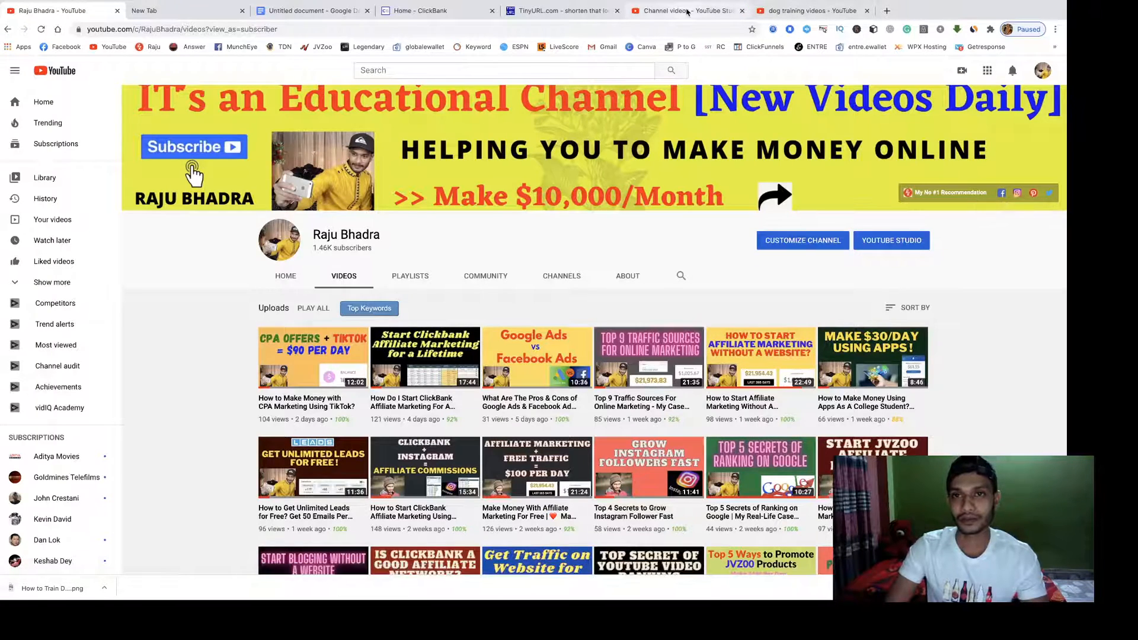
Mark the dog training video as made for kids in its upload details and continue to the video elements.
click(686, 12)
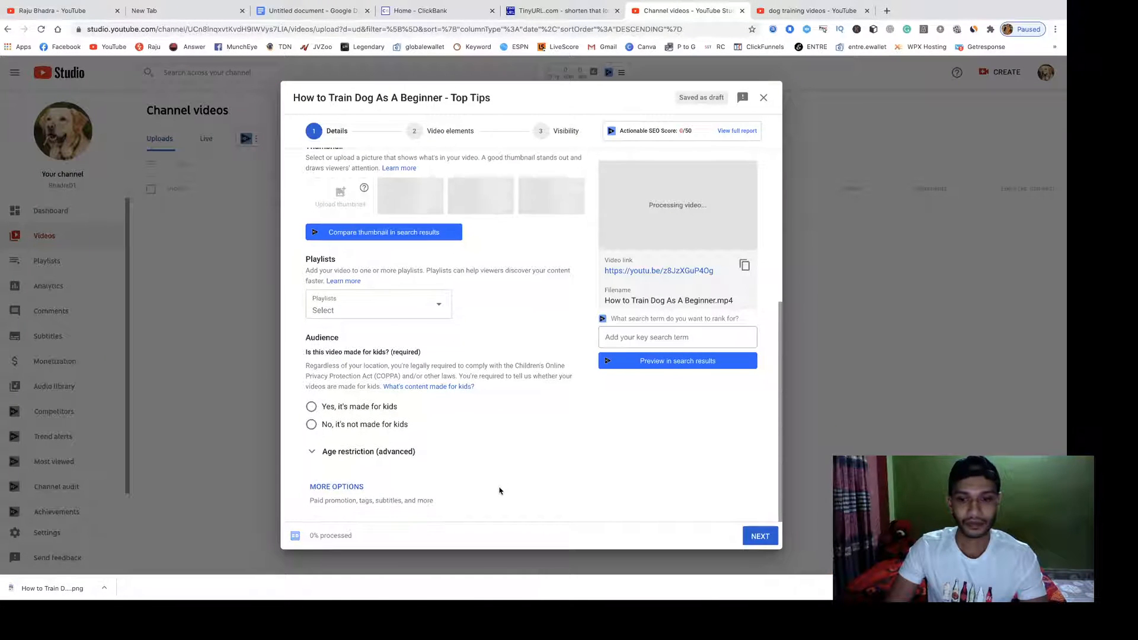
click(759, 536)
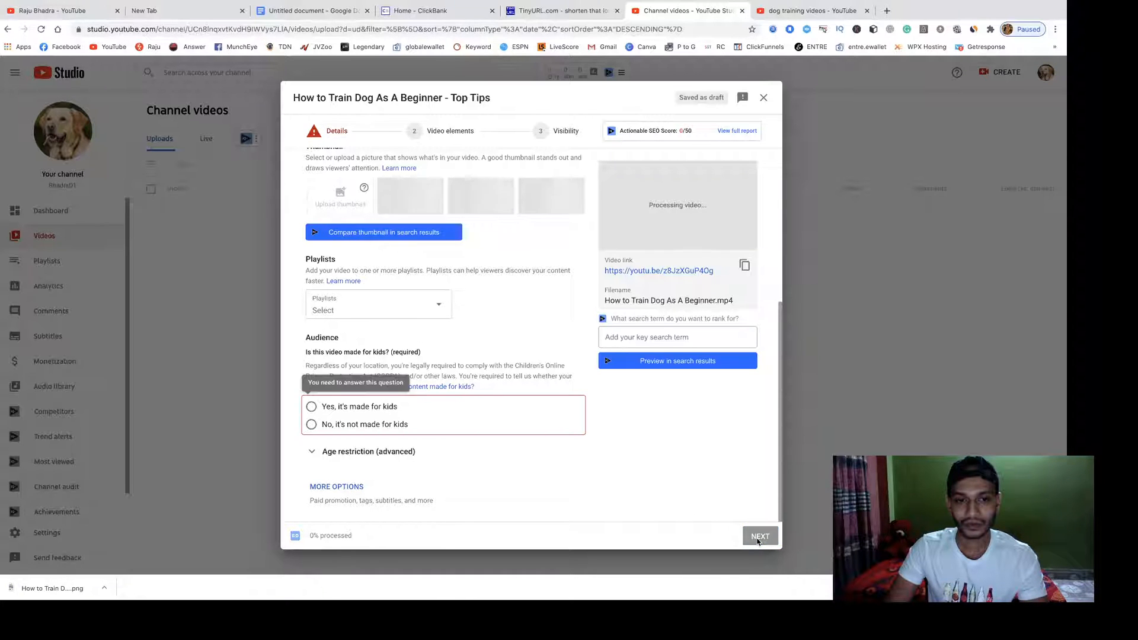
scroll(654, 471, up, 5)
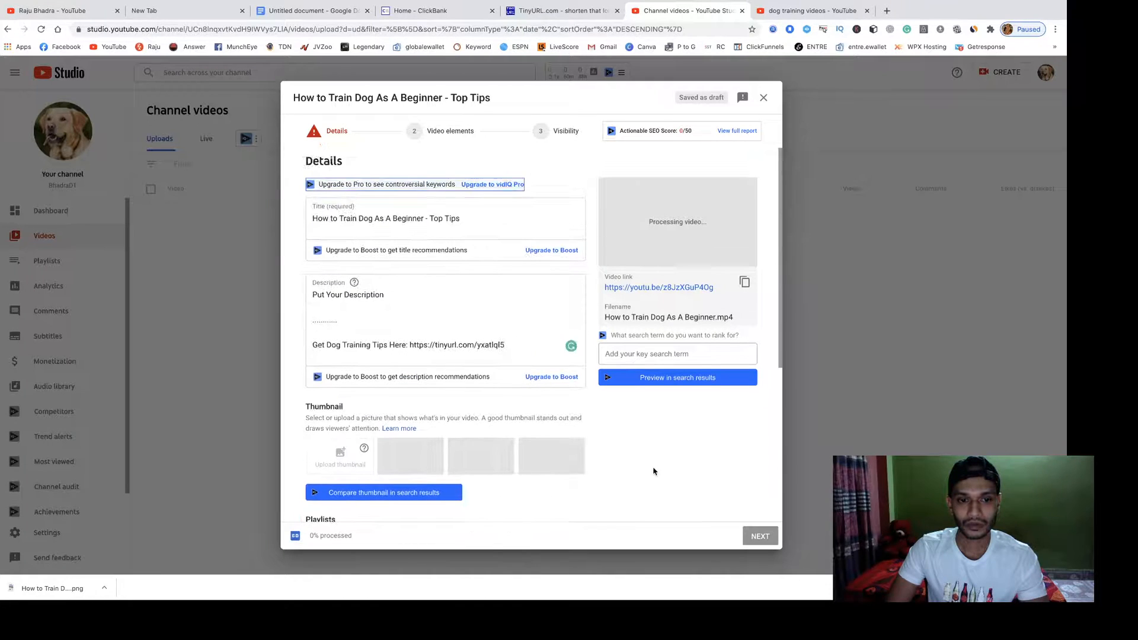
click(358, 296)
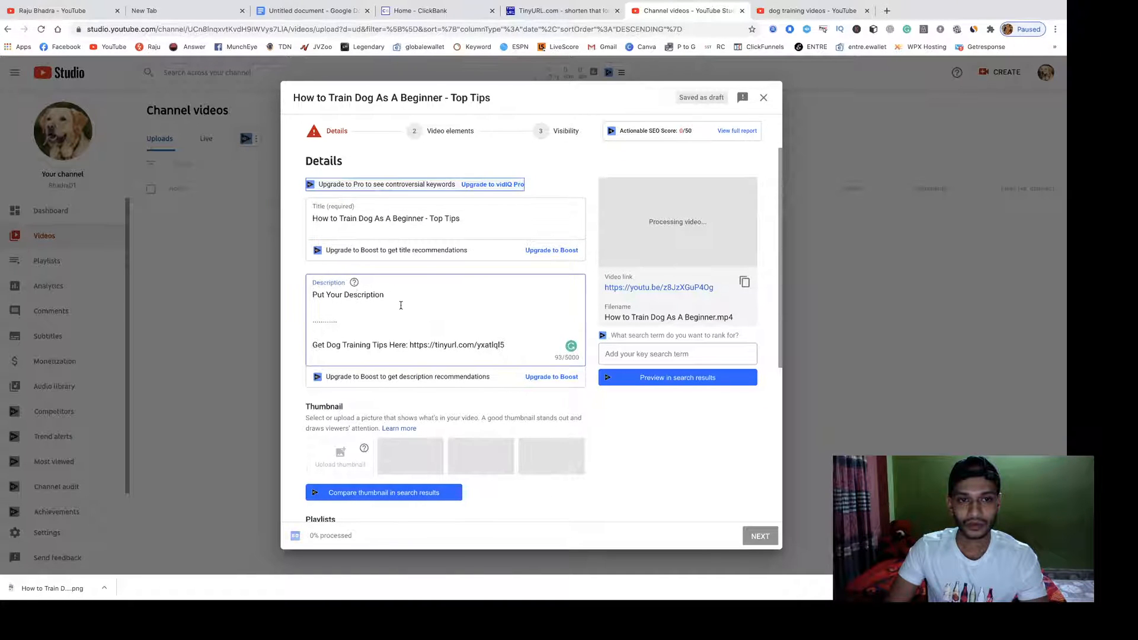
scroll(401, 305, down, 5)
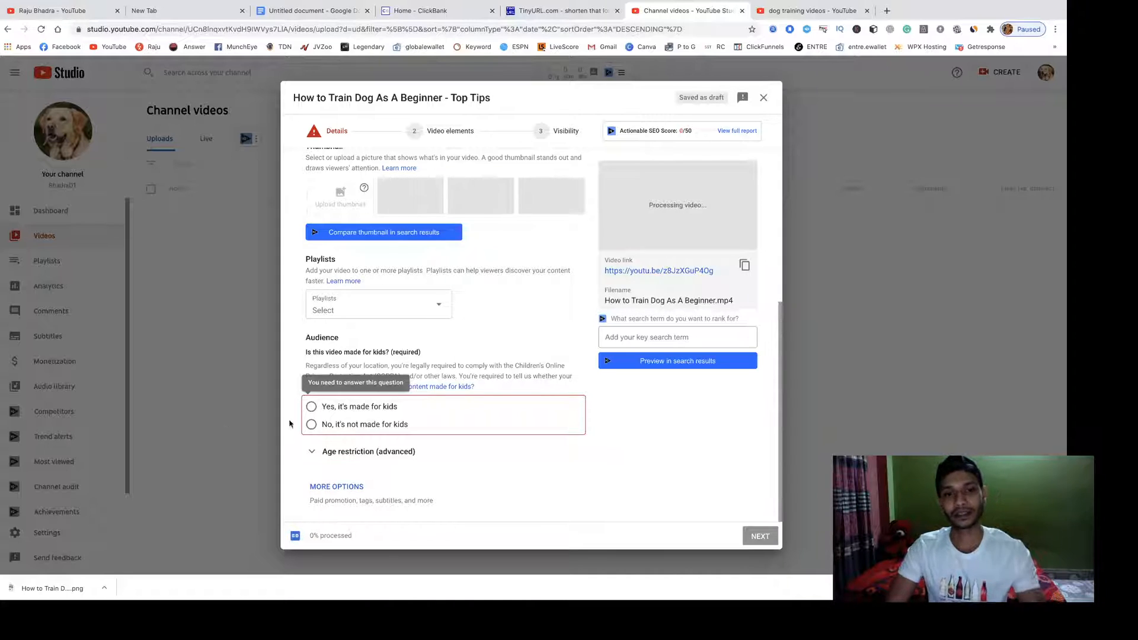
click(312, 410)
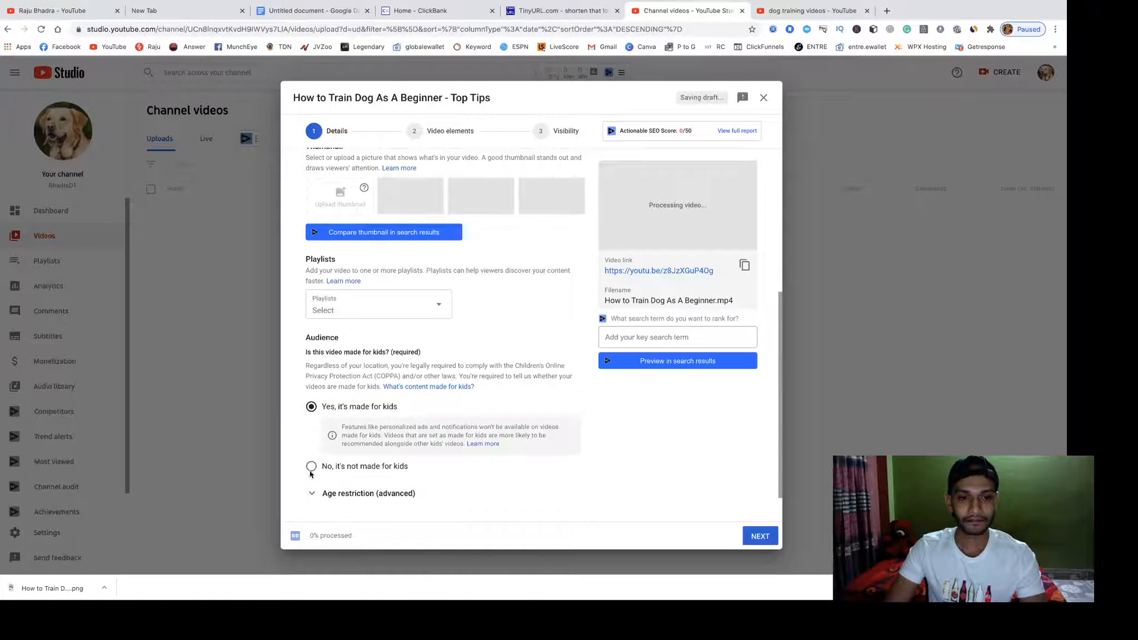
click(760, 537)
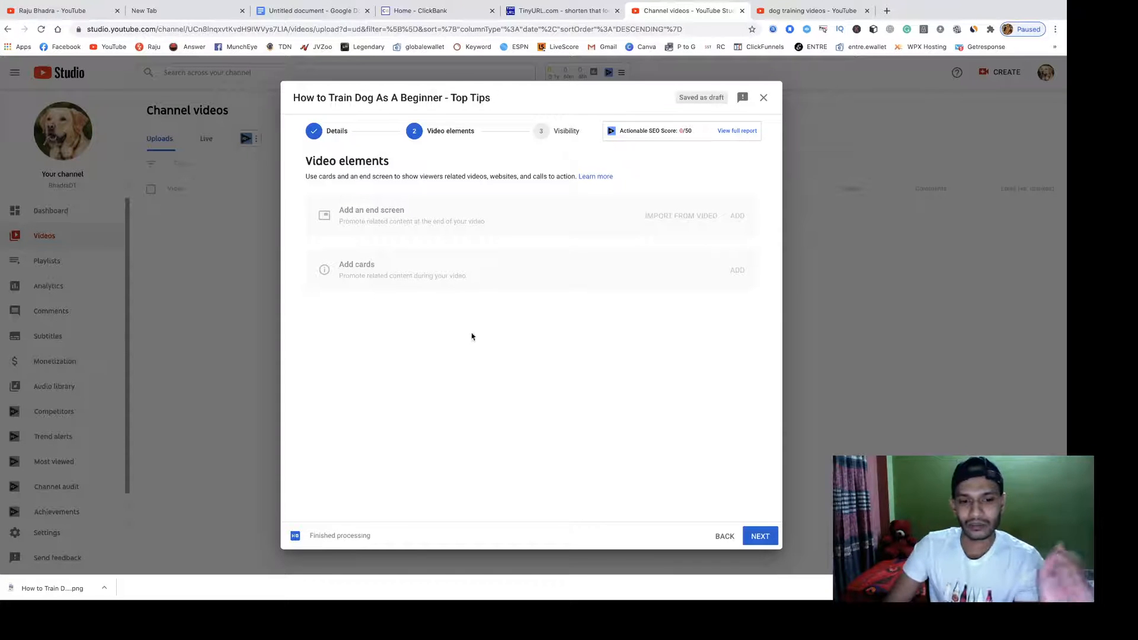
Skip the end screen and cards, set the video's visibility to Public and publish it.
click(762, 537)
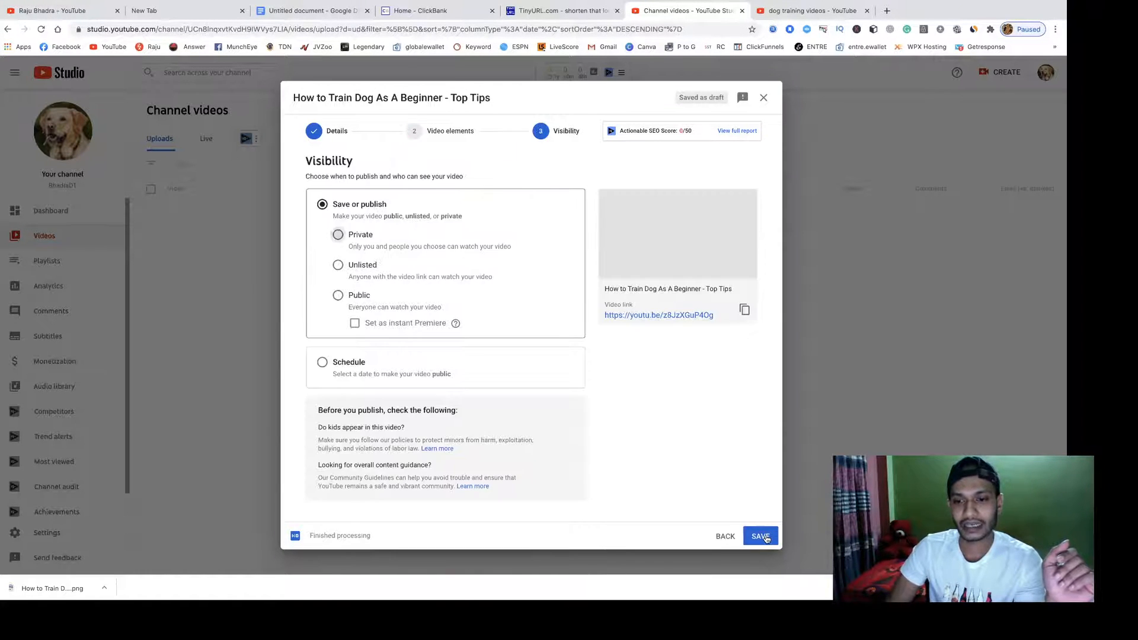
click(337, 297)
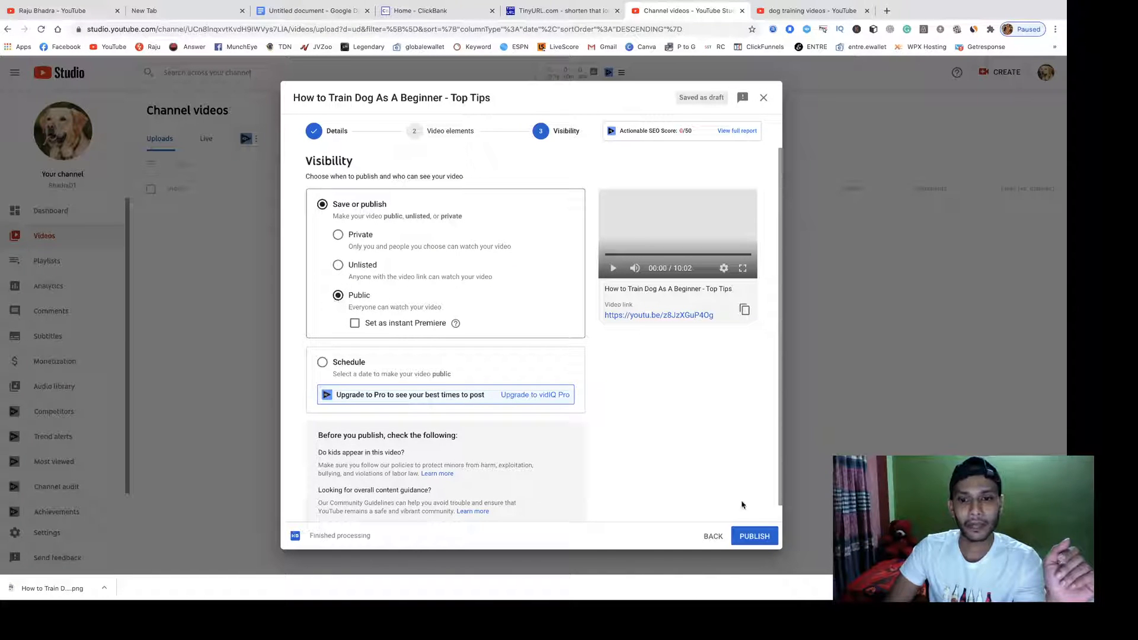
click(760, 538)
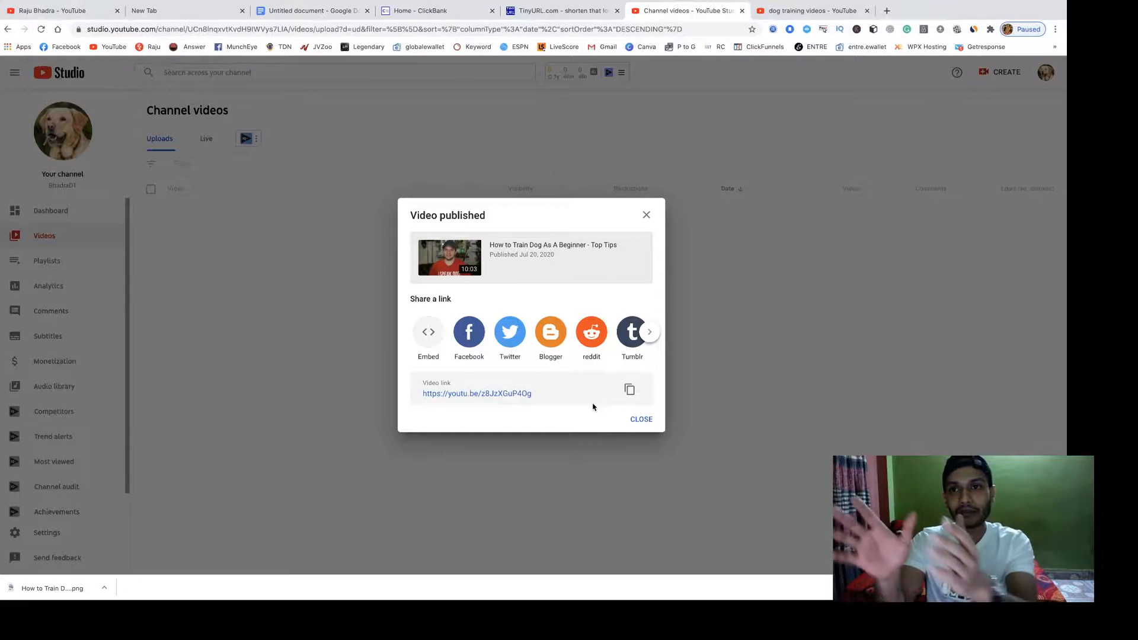
Open "Having trouble with your dog? Watch this dog training video" from the search results in a new tab and pause it.
click(810, 11)
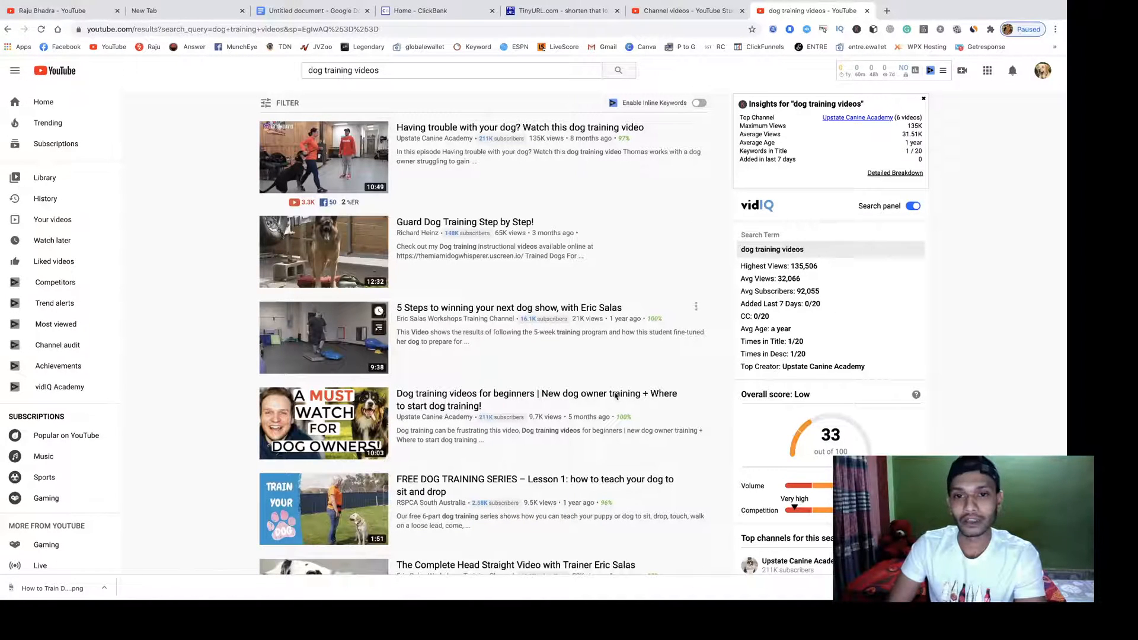
right_click(560, 126)
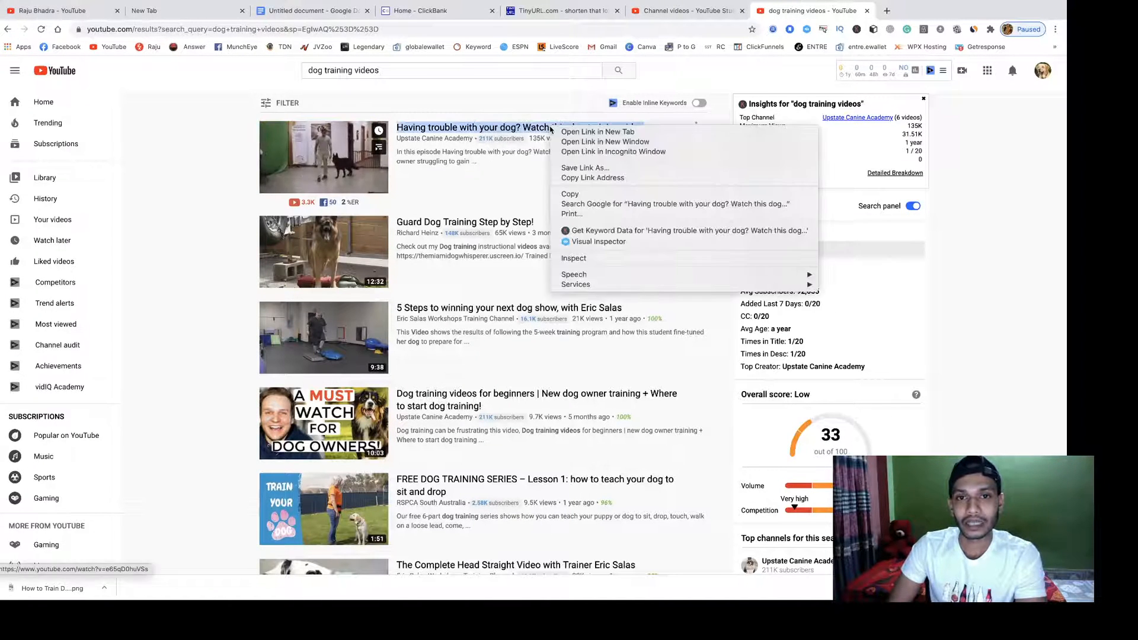
click(592, 125)
click(910, 12)
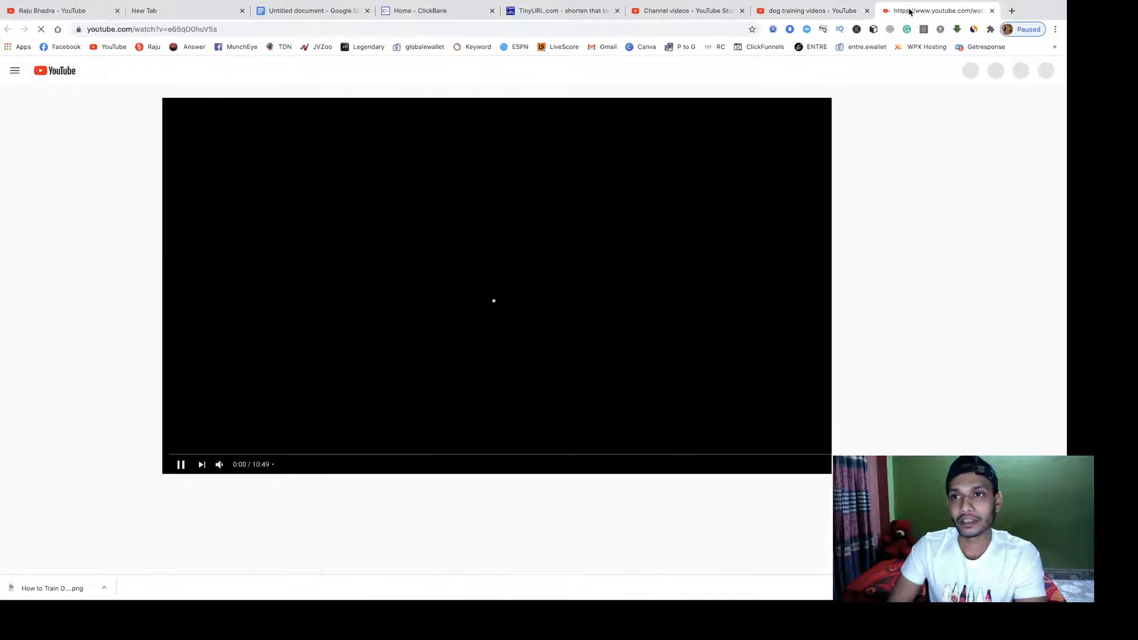
click(520, 411)
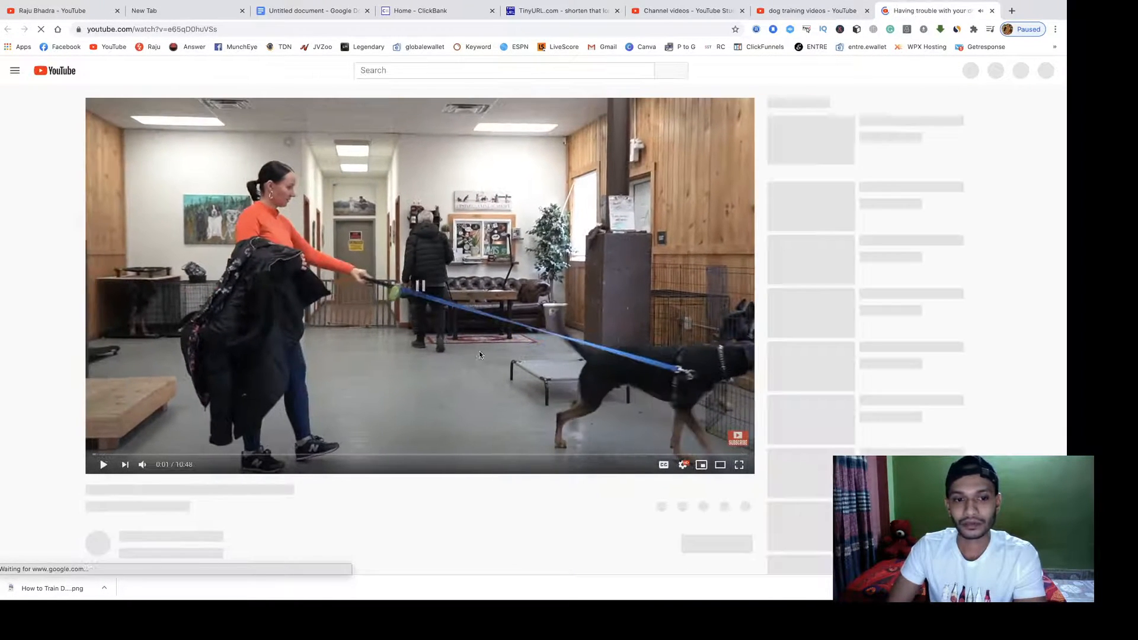
Look over the paused dog training video's description, keyword tags and statistics.
scroll(681, 415, down, 3)
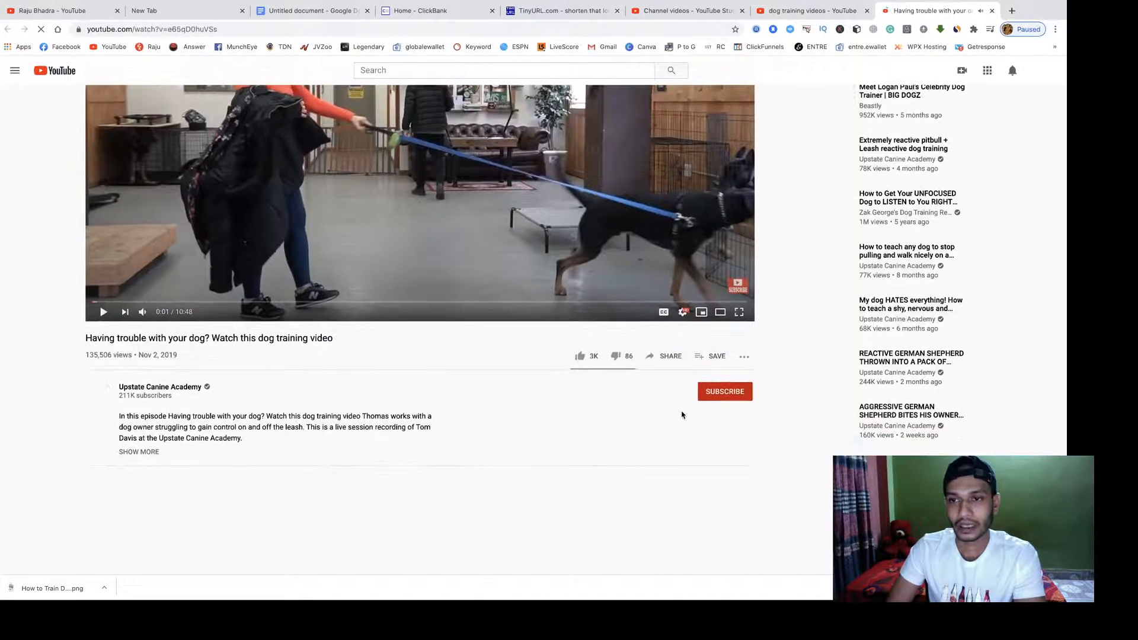
scroll(682, 415, up, 3)
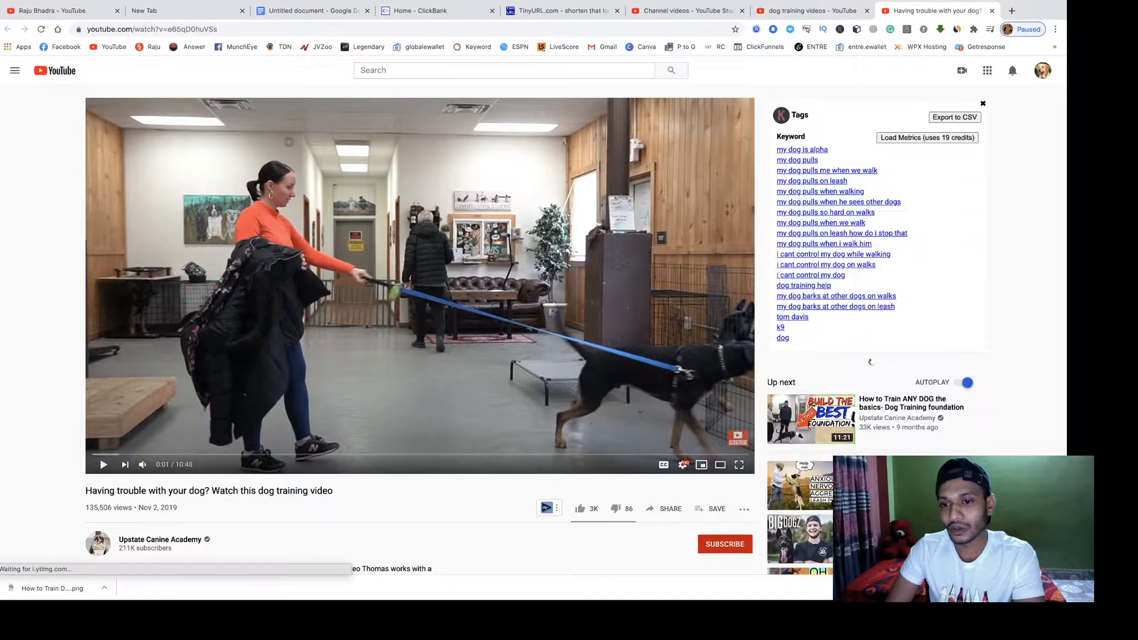
scroll(827, 225, down, 3)
scroll(827, 231, up, 3)
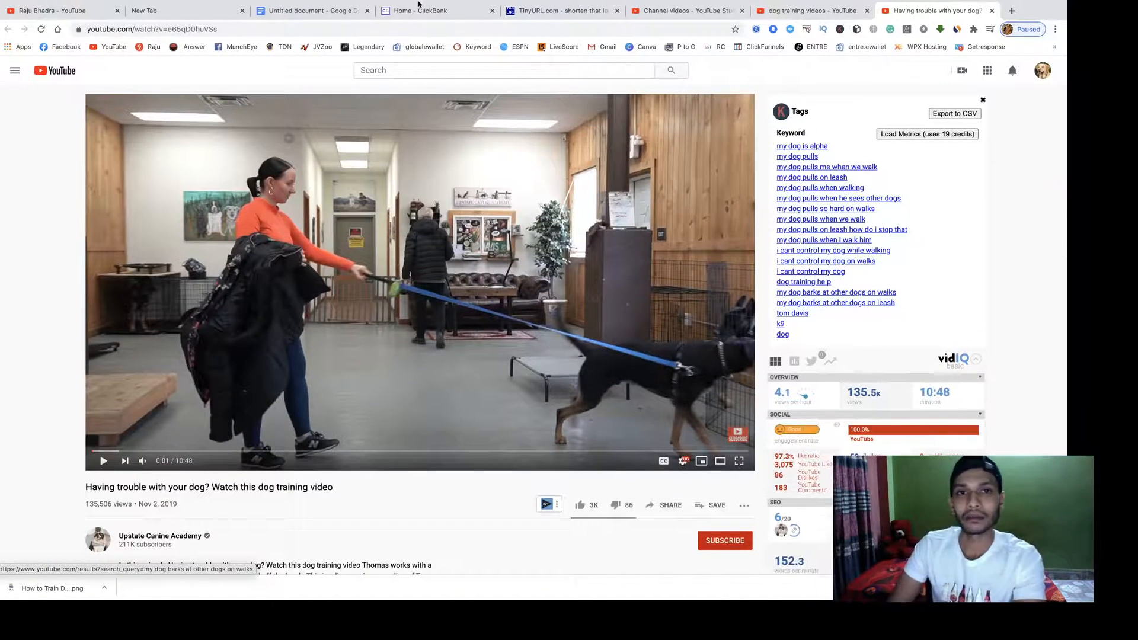
Revisit the dog training search results, the published video's share dialog and the ClickBank tutorial document.
click(767, 14)
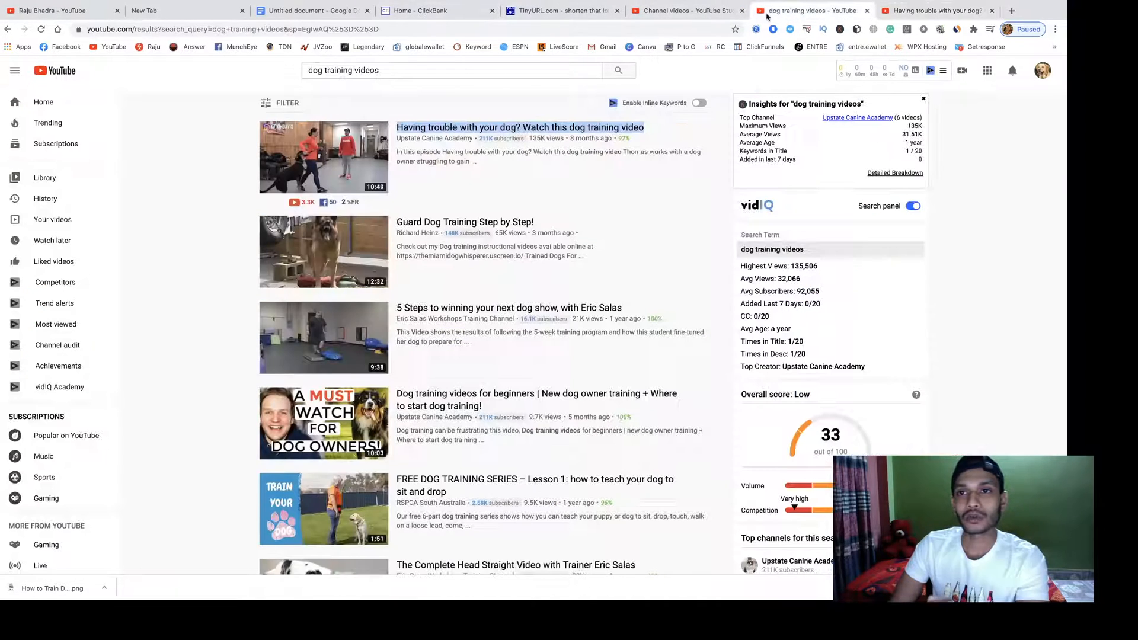
click(705, 12)
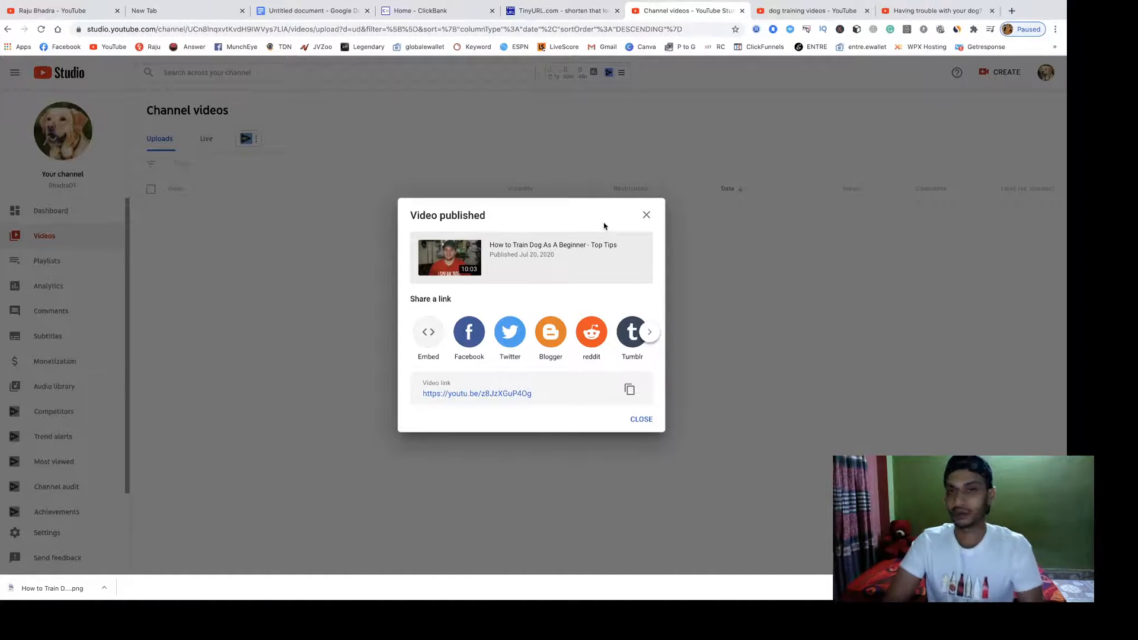
click(308, 11)
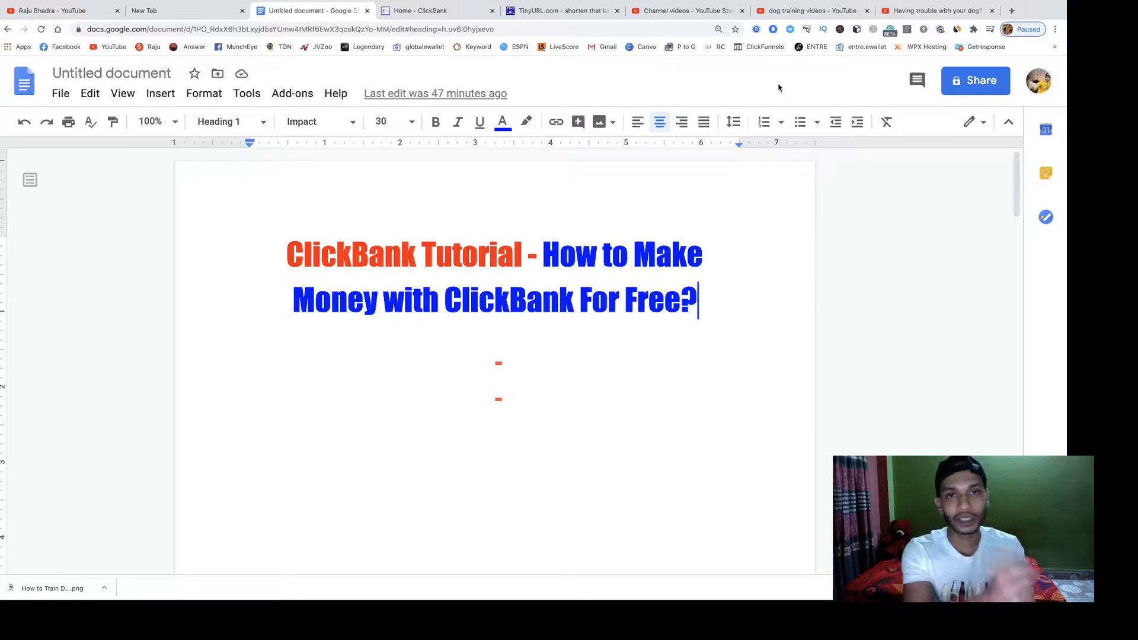
Browse the uploaded videos on the presenter's YouTube channel page and return to its banner.
click(43, 11)
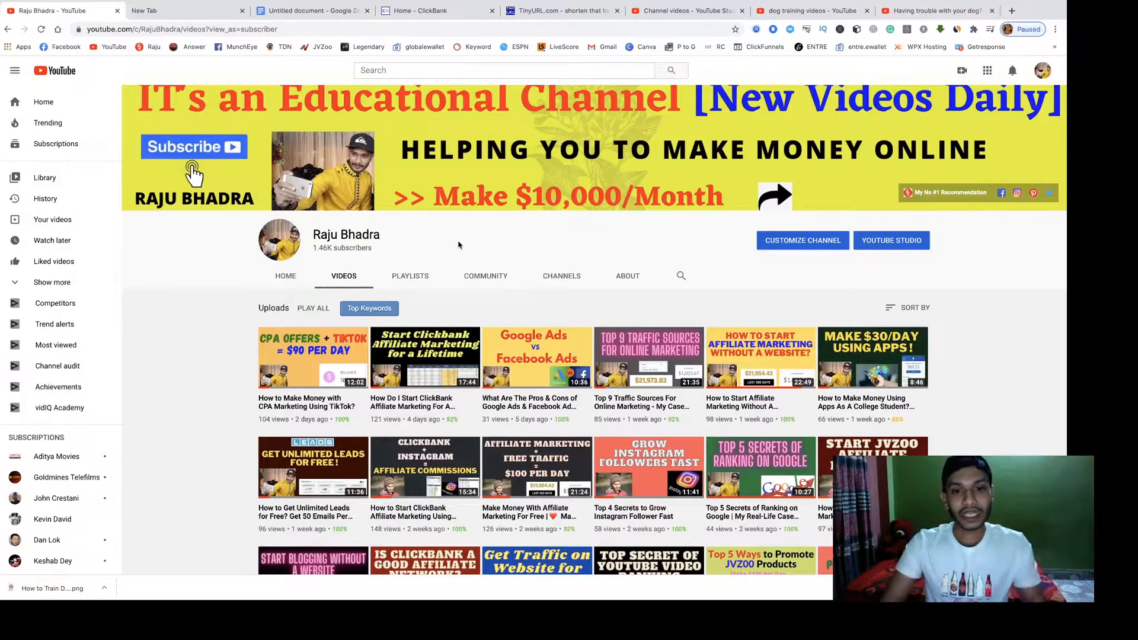
scroll(584, 389, down, 2)
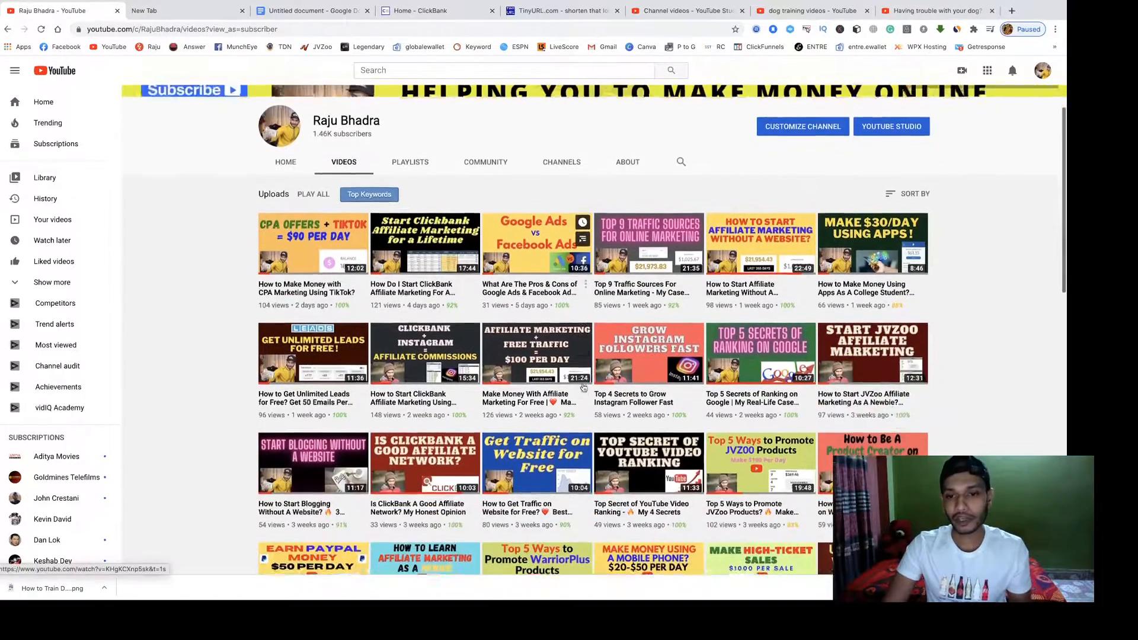
scroll(583, 389, down, 5)
scroll(583, 389, up, 3)
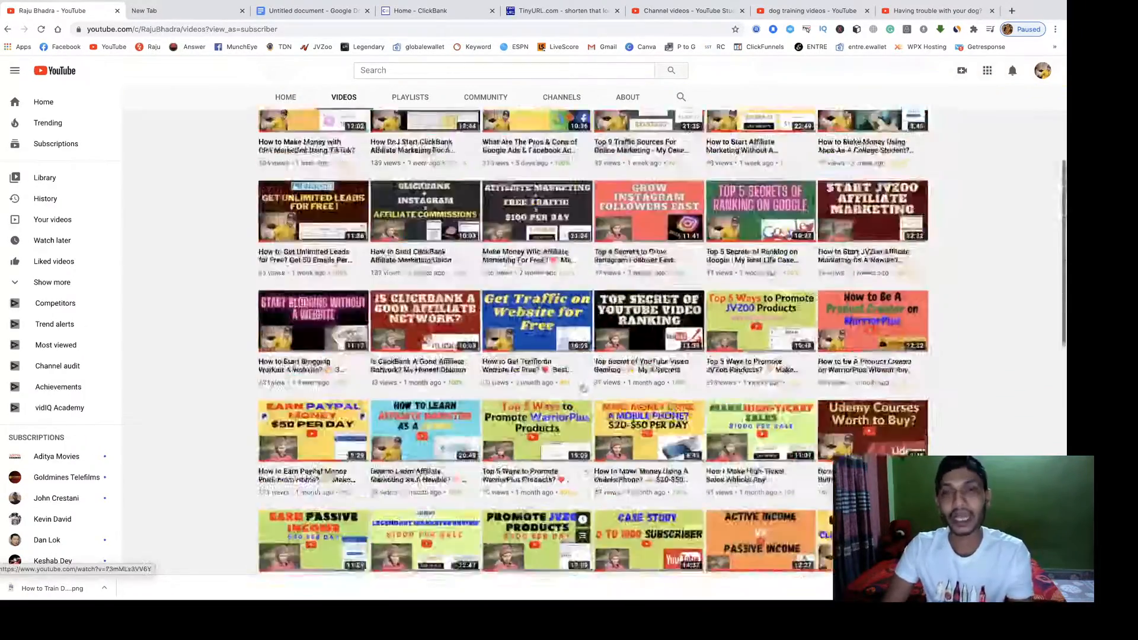
scroll(583, 388, up, 5)
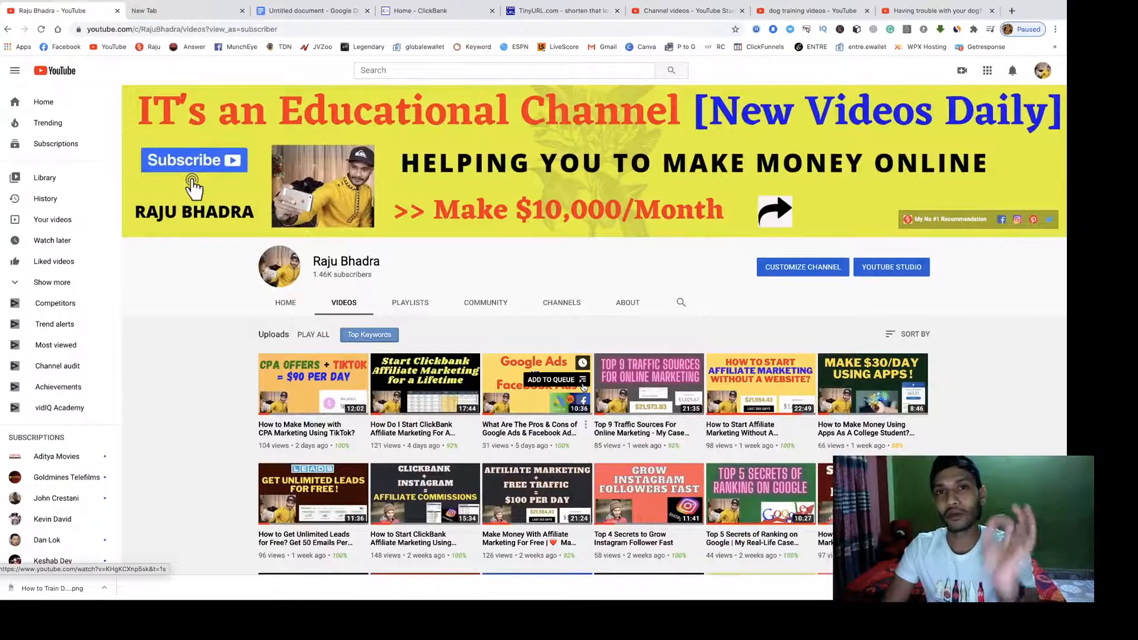